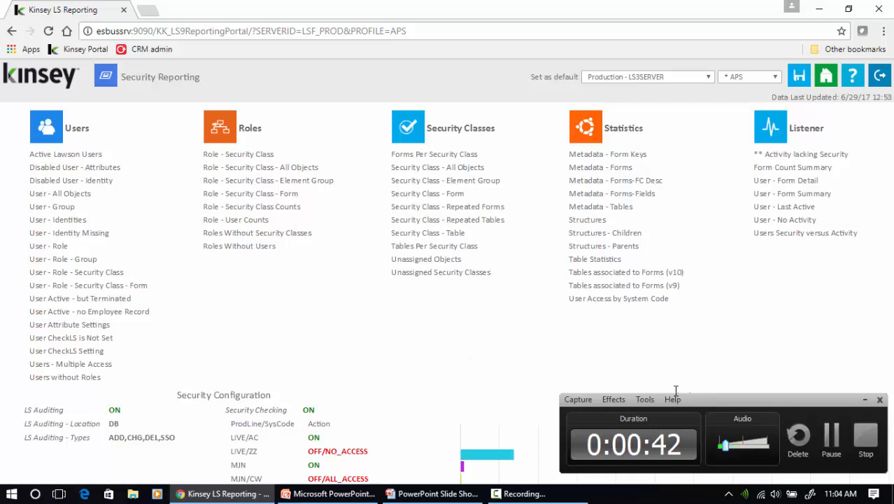
Open the User - Role - Security Class - Form report and sign in with the login credentials
click(865, 399)
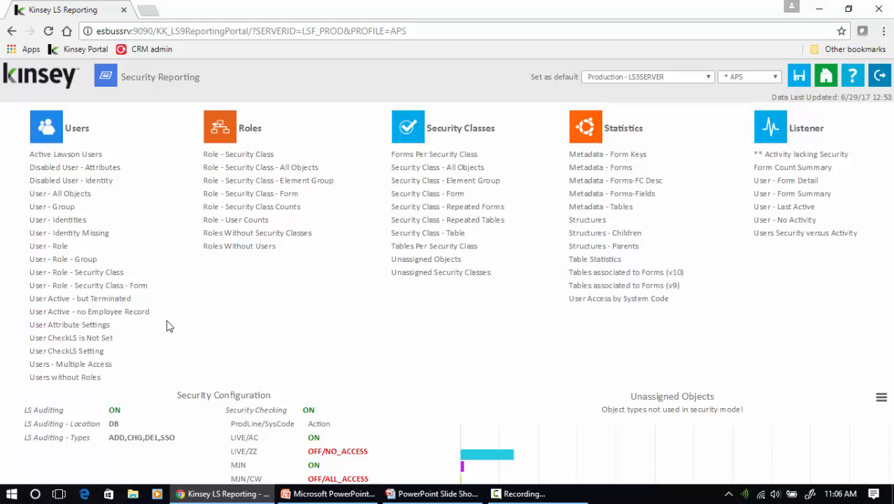
click(83, 286)
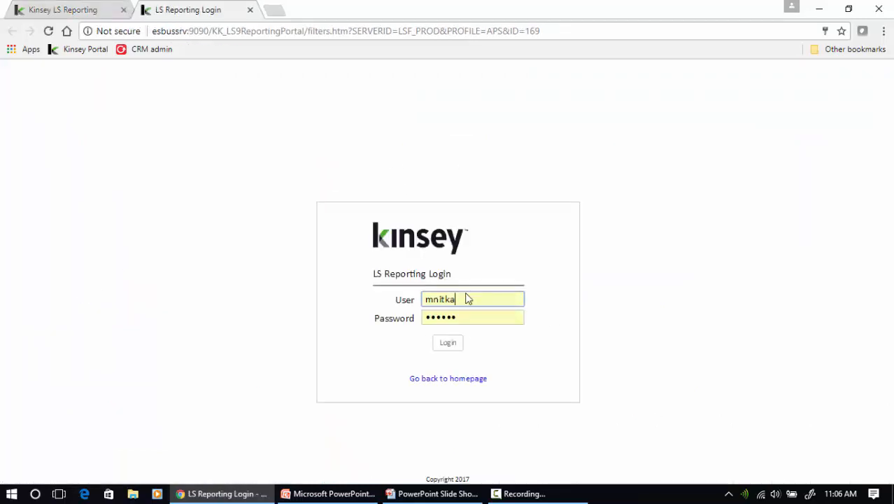
double_click(426, 298)
text(admin)
key(Tab)
text(admin)
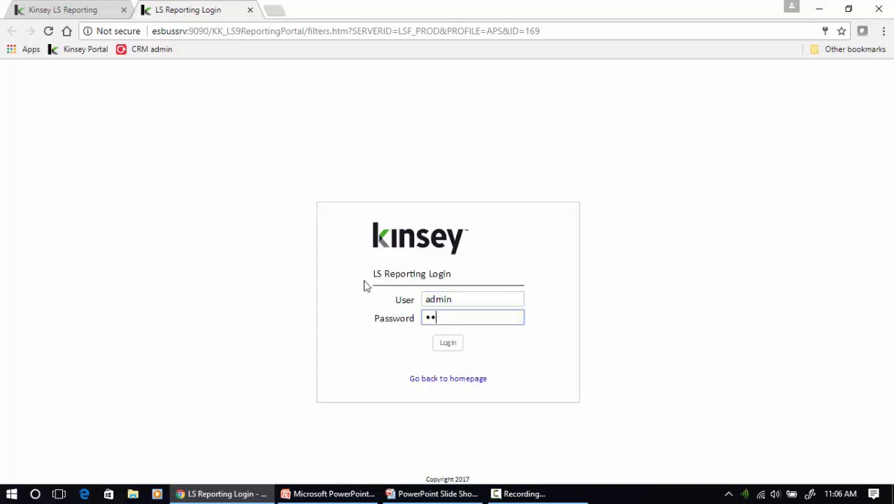
click(447, 345)
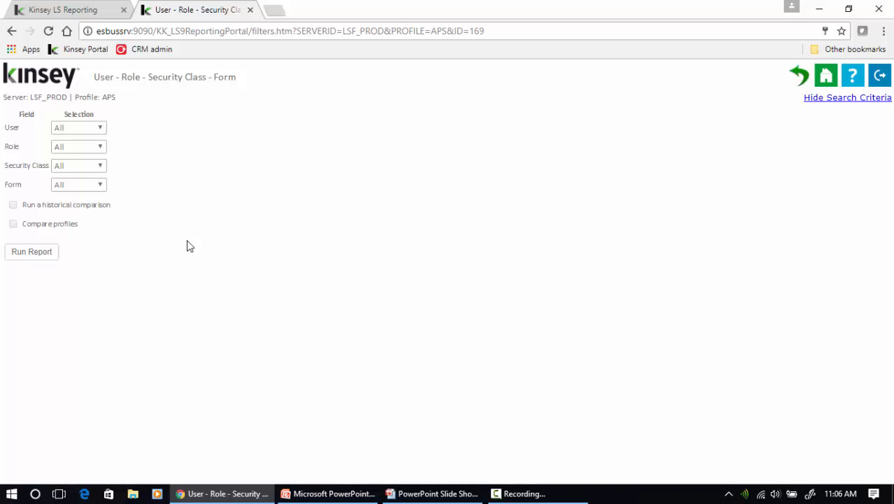
Try advanced User selection with four users, then remove them and reset User to All
click(77, 128)
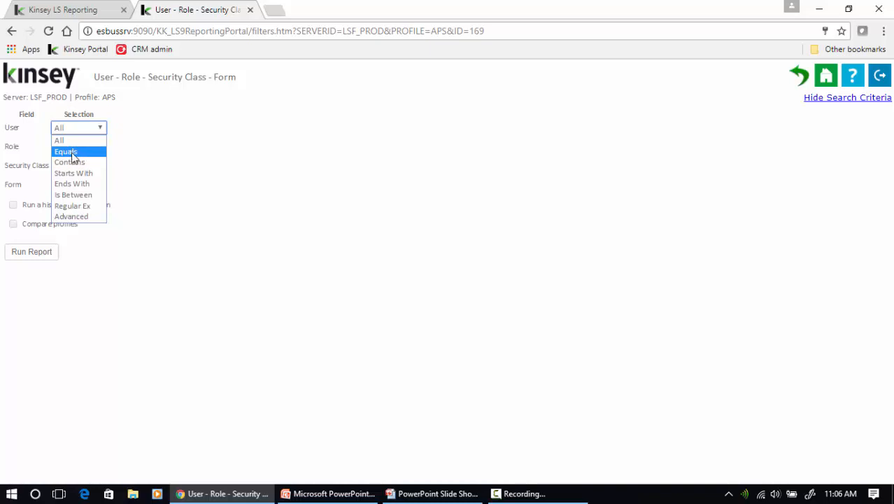
click(73, 217)
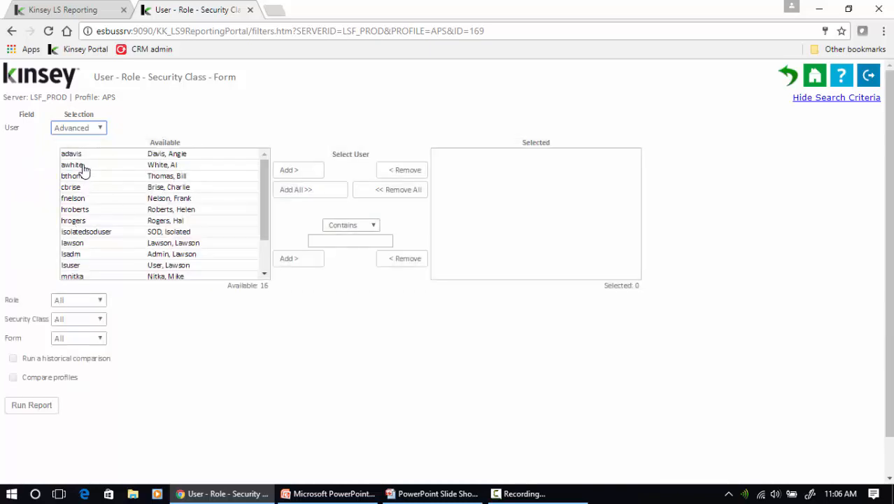
click(81, 154)
click(82, 165)
click(80, 199)
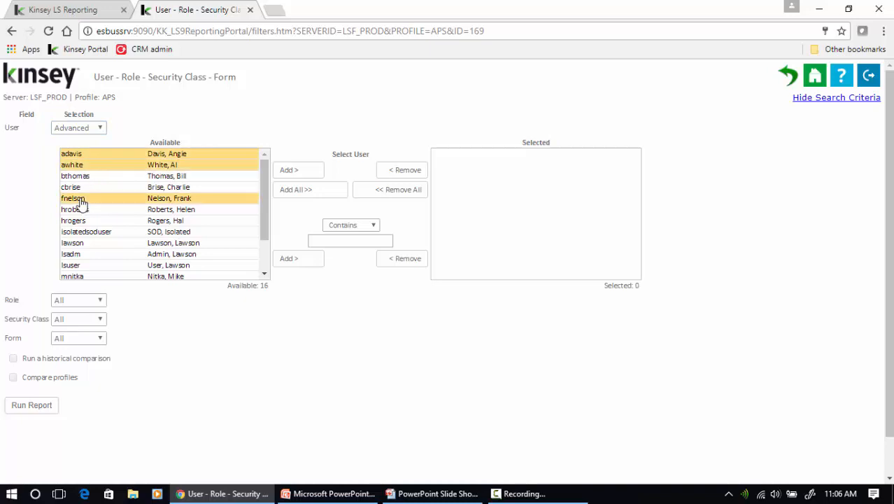
click(81, 209)
click(291, 172)
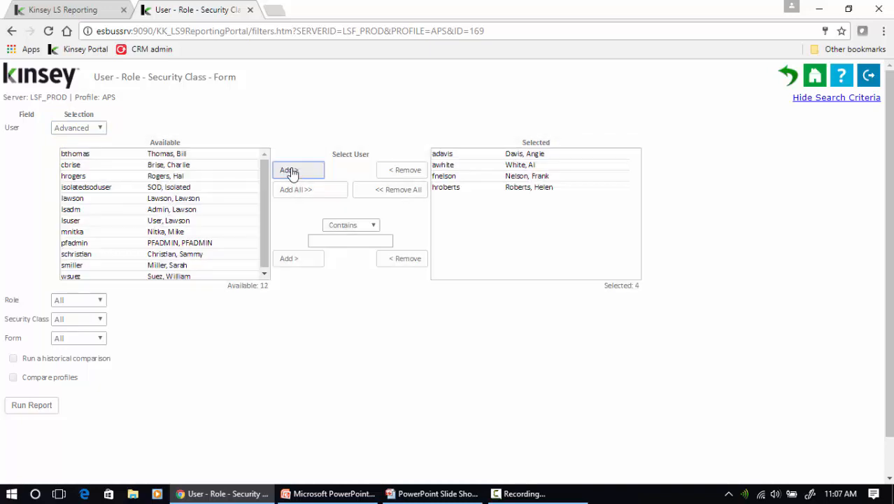
click(338, 240)
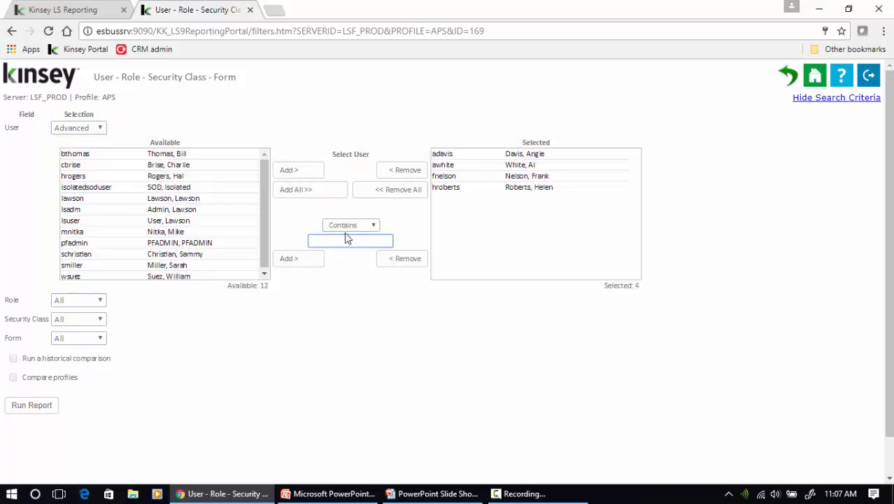
click(347, 226)
click(350, 235)
click(395, 193)
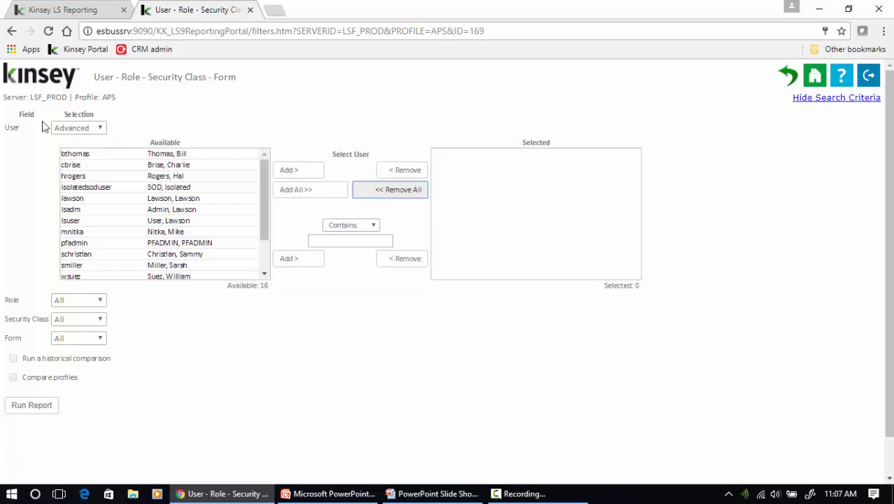
click(73, 128)
click(71, 143)
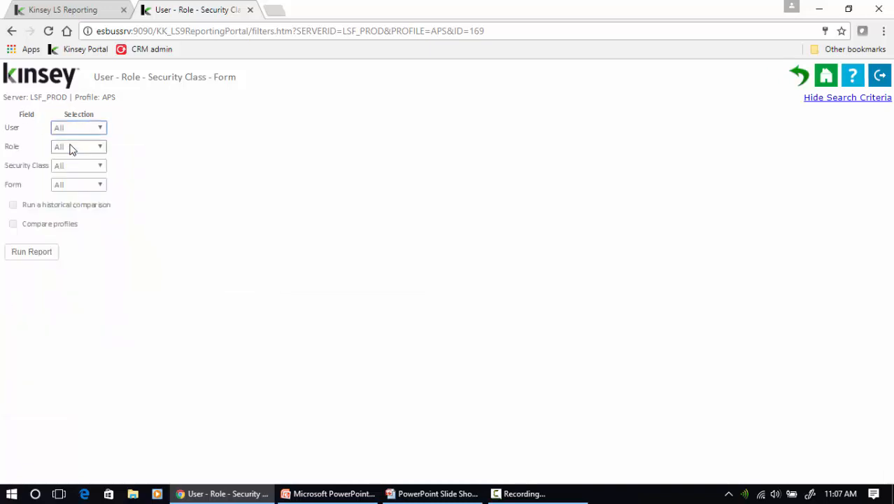
Try selecting BRContractAdministrator, BRExpert and BRReportingAdministrator roles, reset Role to All, and run the report
click(71, 147)
click(70, 236)
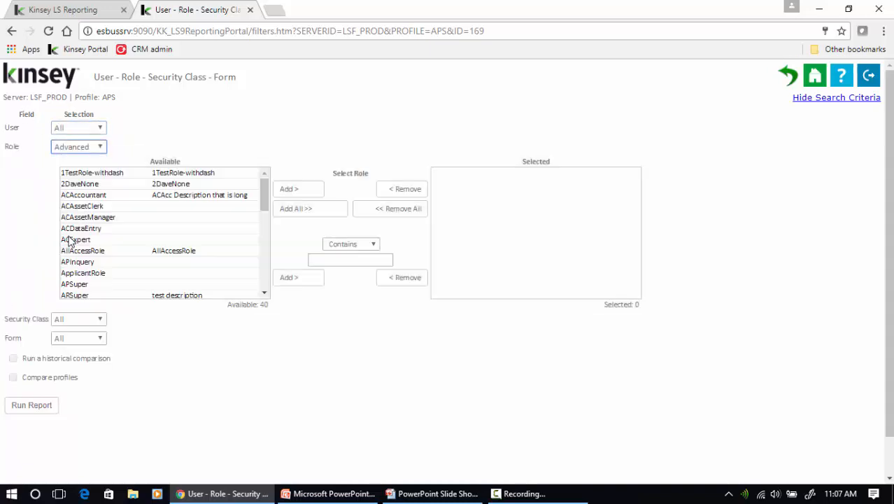
click(265, 294)
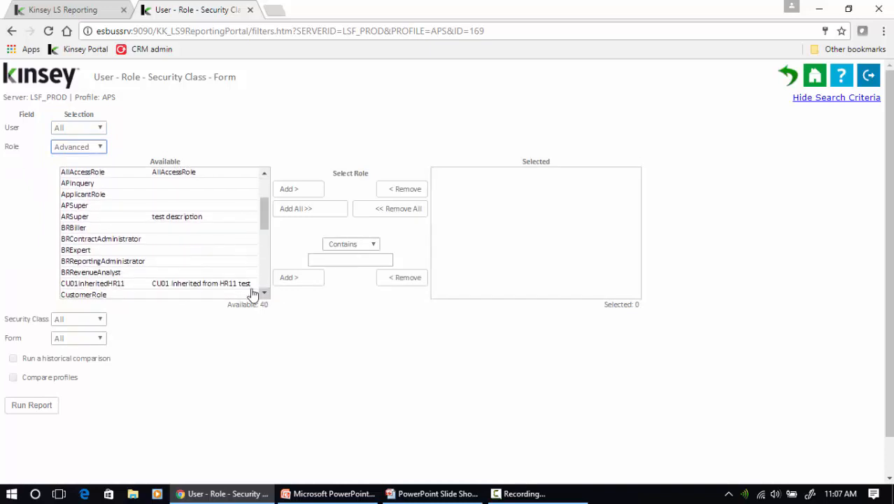
click(78, 240)
ctrl+click(79, 251)
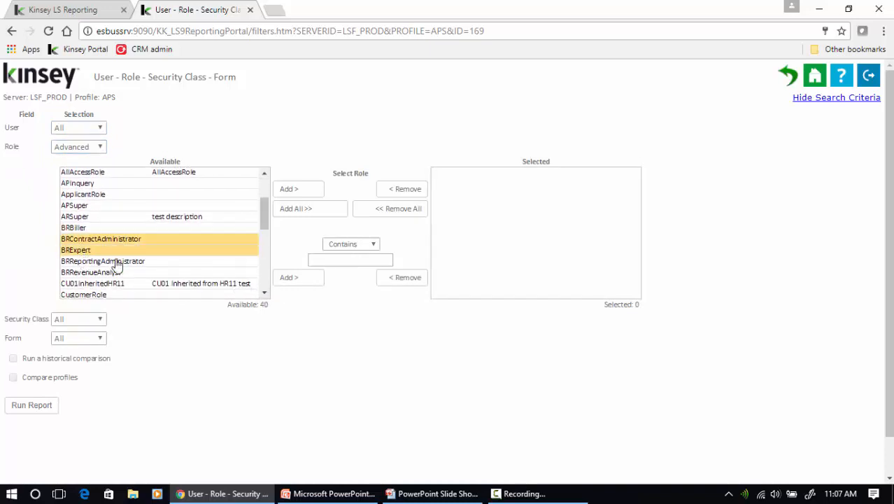
ctrl+click(112, 261)
click(289, 189)
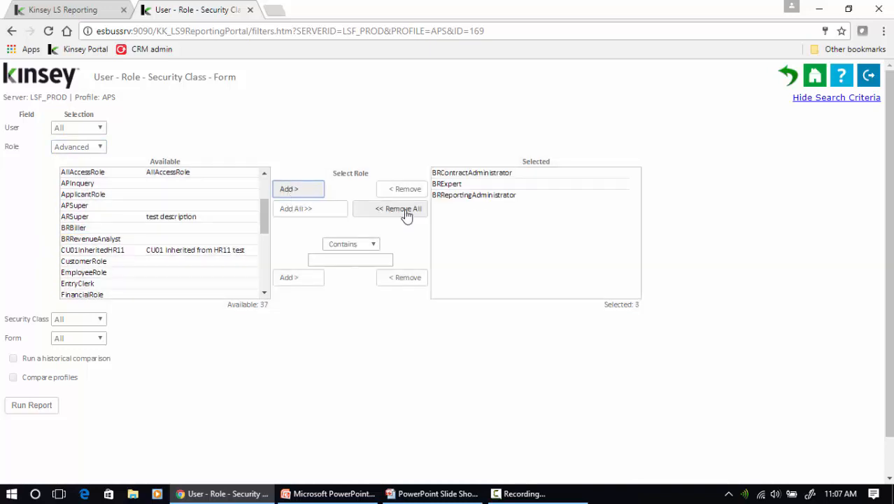
click(406, 211)
click(78, 147)
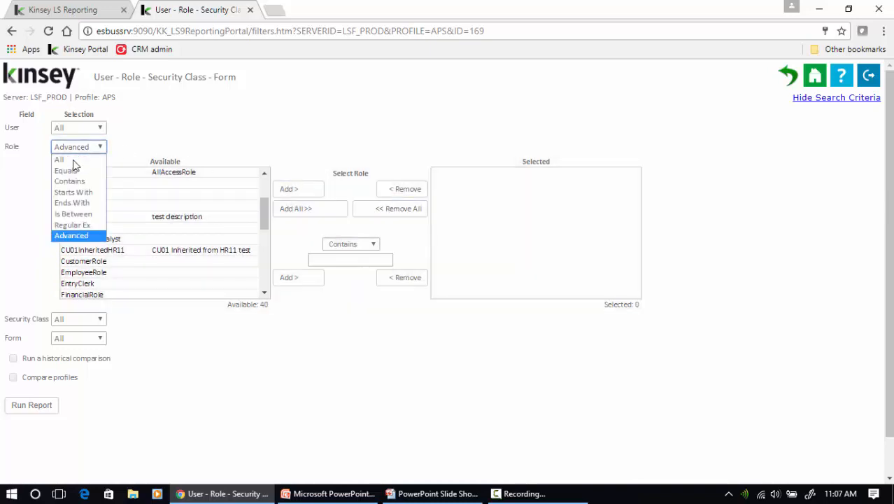
click(73, 158)
click(43, 253)
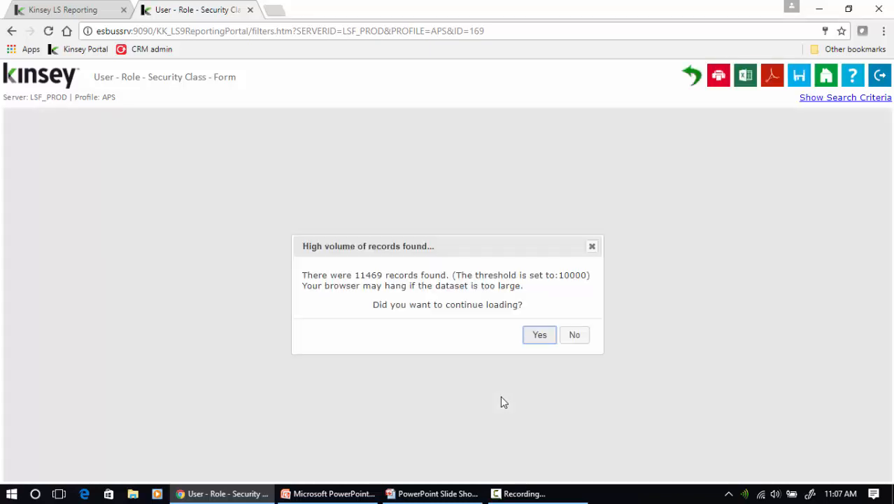
Load all 11,469 records, check the column visibility list, and narrow the Form column
click(534, 335)
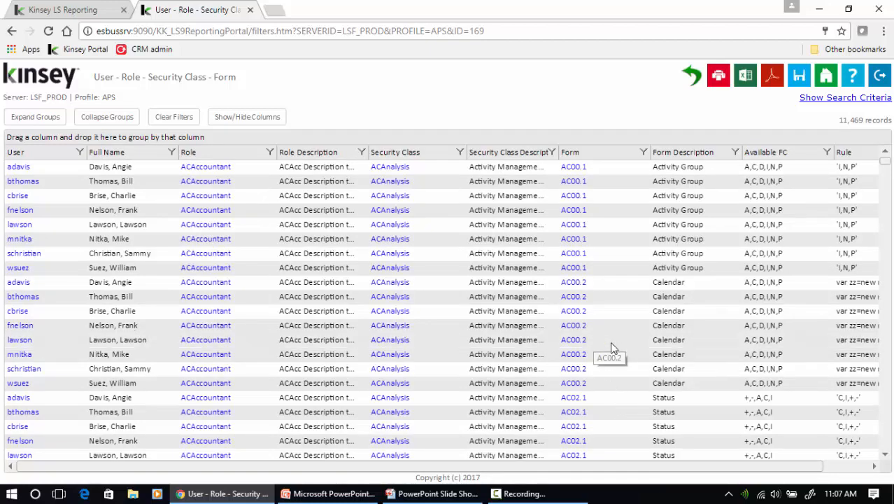
click(249, 117)
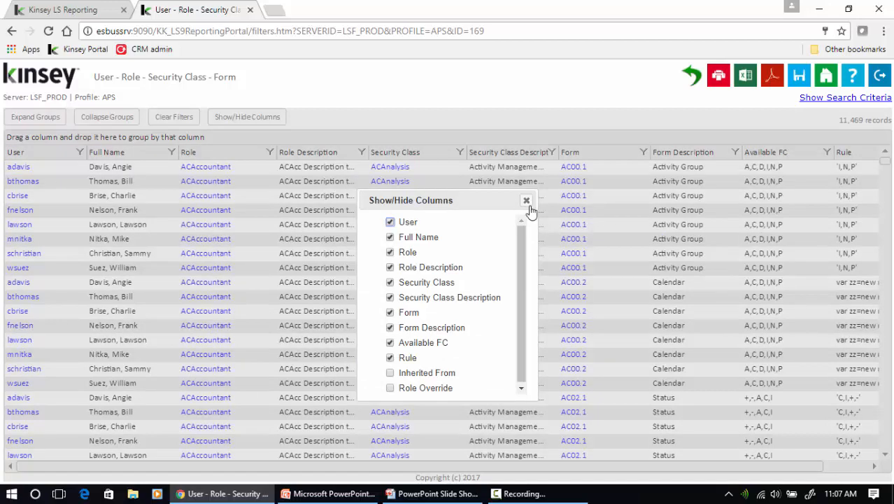
click(525, 204)
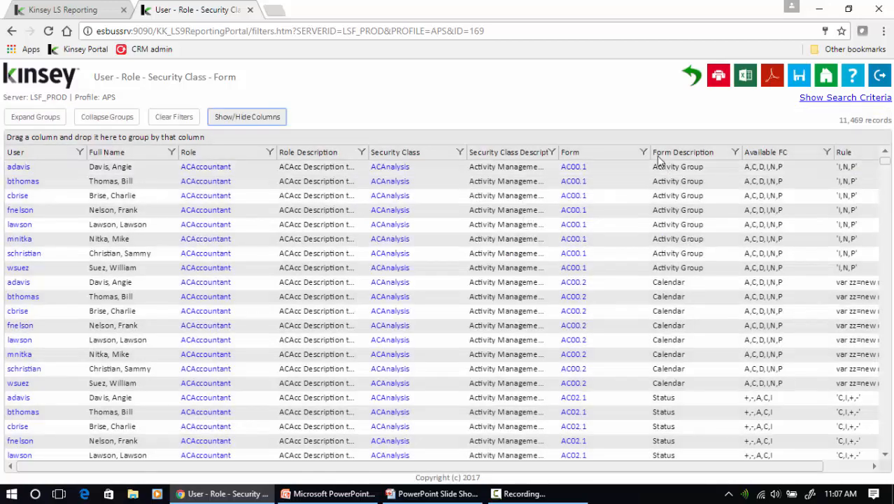
drag(649, 151, 622, 151)
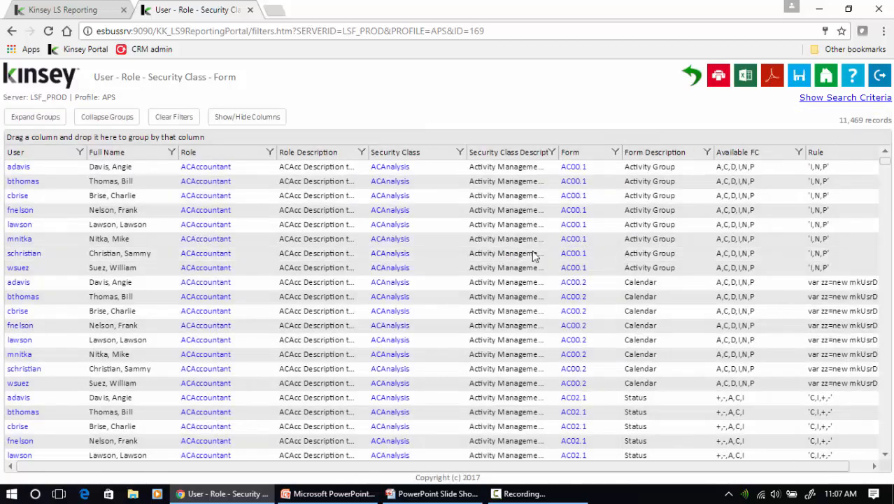
Sort the grid by User, then Role, then User again, and group rows by User
click(26, 154)
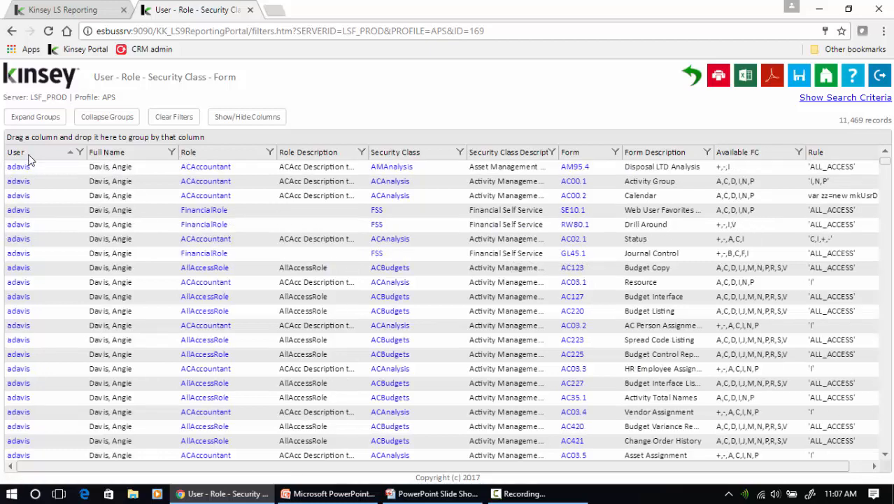
click(220, 154)
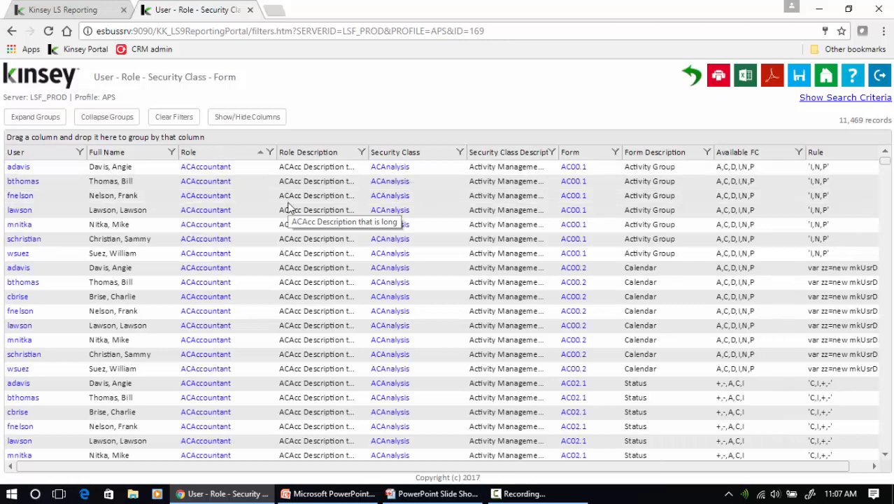
click(44, 154)
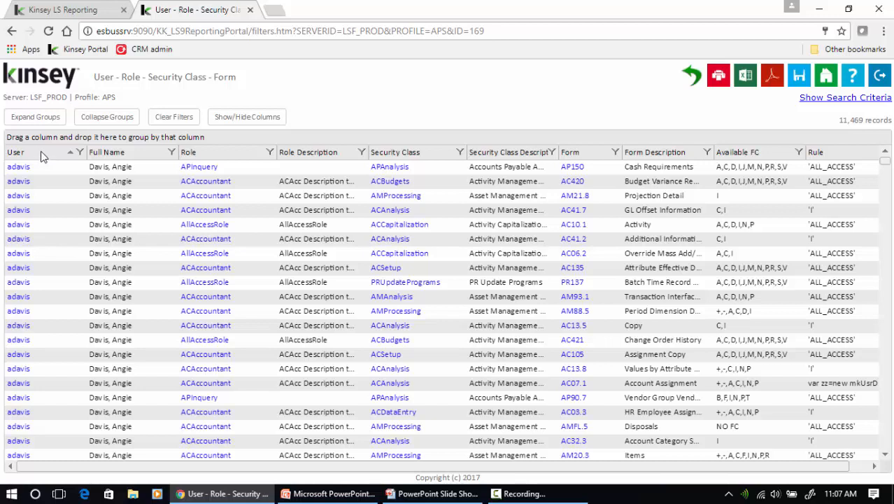
drag(41, 156, 43, 140)
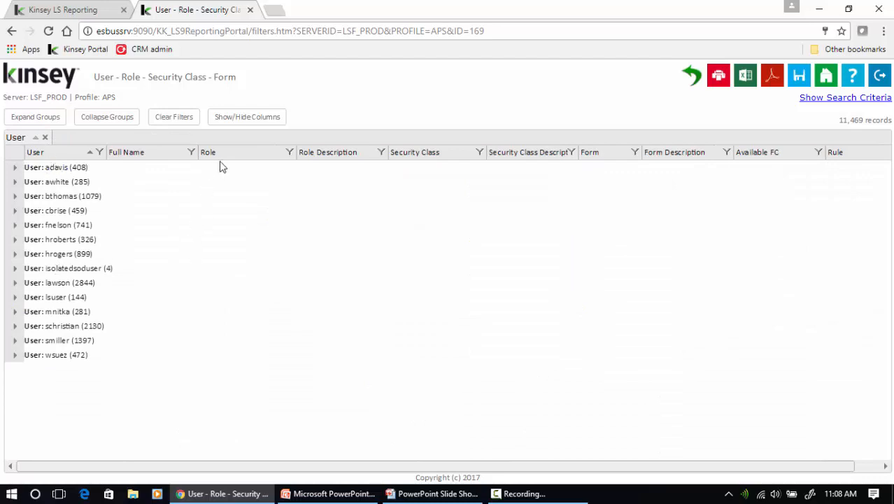
Add Role and Security Class grouping levels and drill into the first user's ACAccountant > ACBudgets group
drag(225, 155, 207, 137)
drag(444, 146, 434, 140)
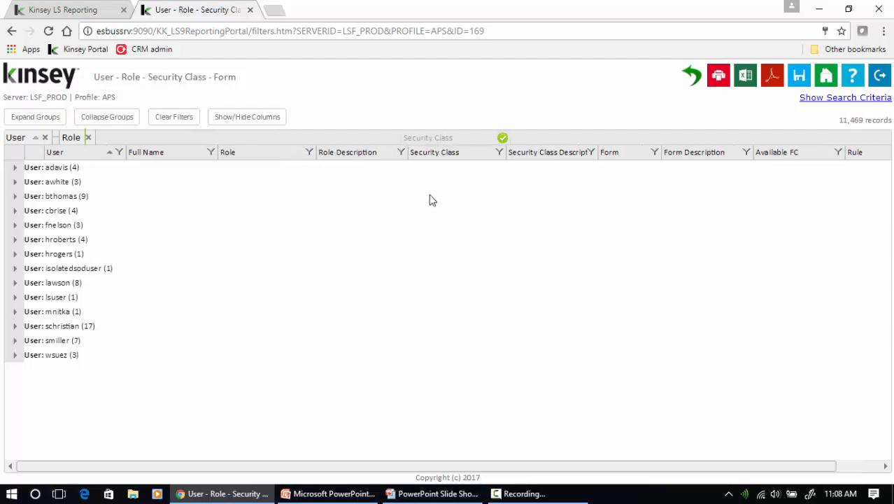
click(15, 169)
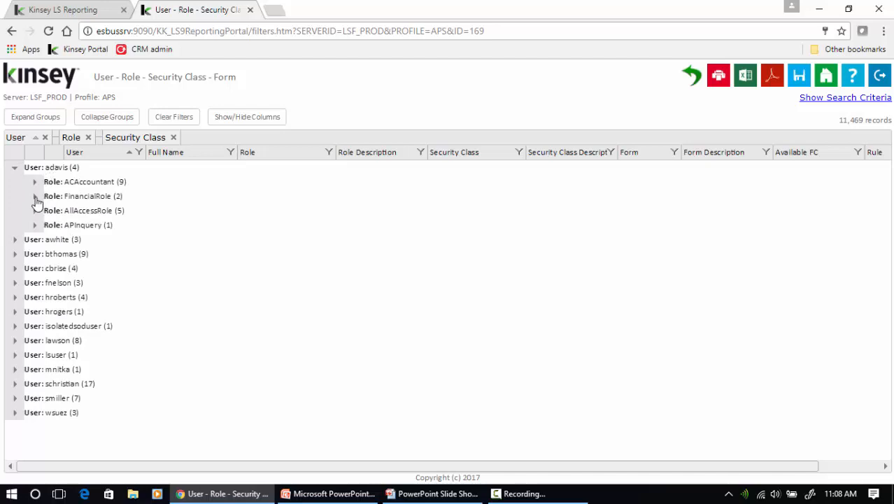
click(35, 197)
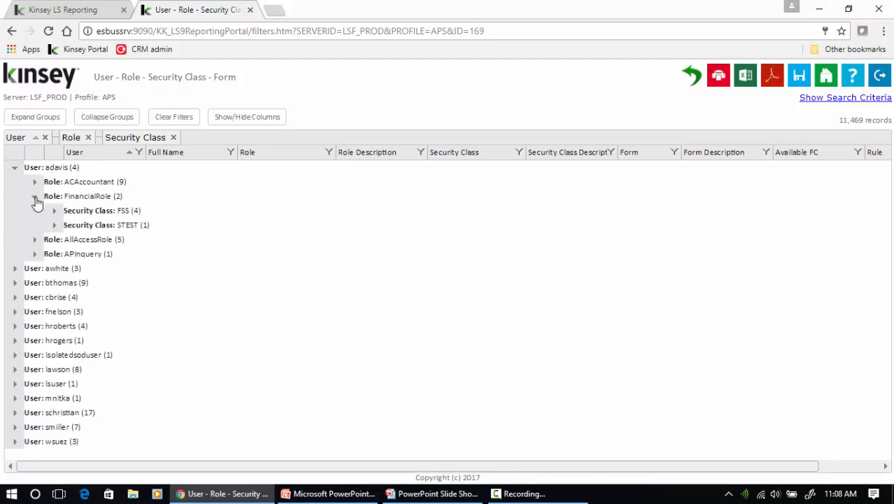
click(35, 198)
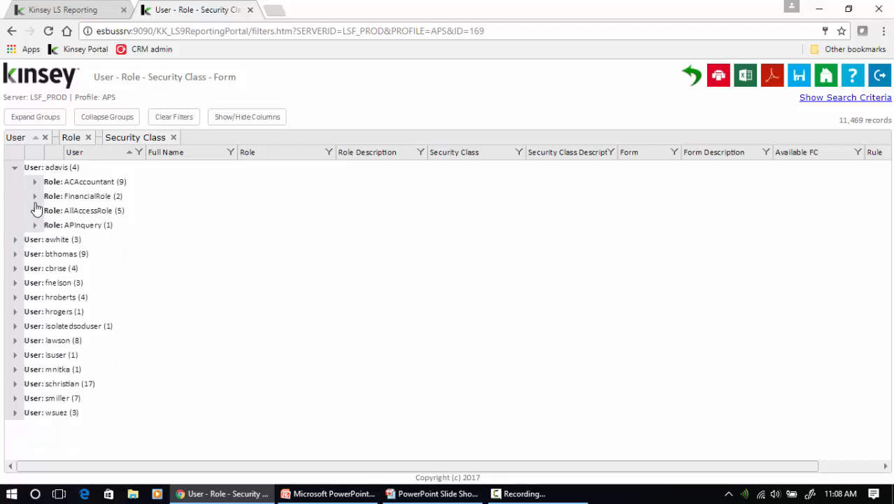
click(34, 182)
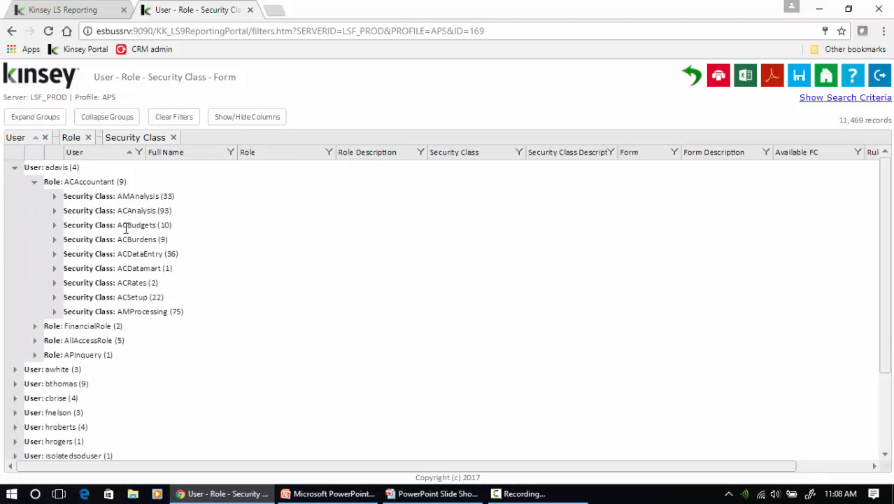
click(55, 225)
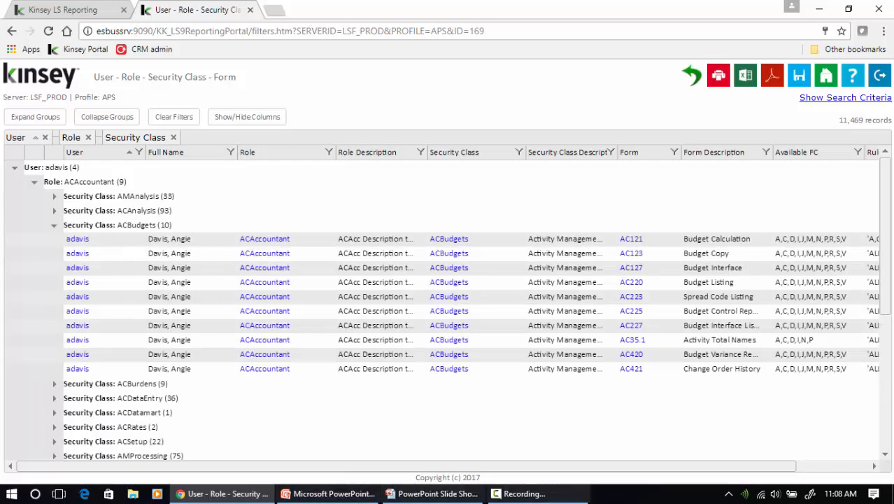
Collapse the ACBudgets group and remove Role from the grouping
drag(722, 465, 805, 472)
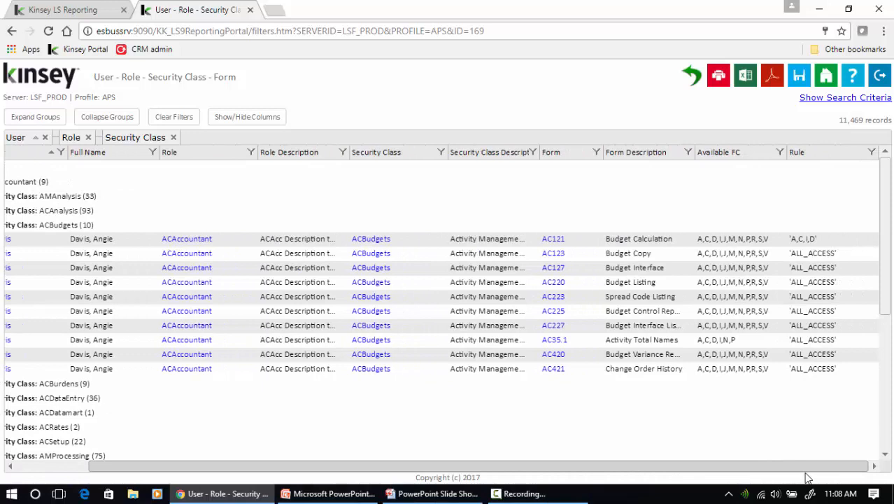
drag(787, 466, 700, 464)
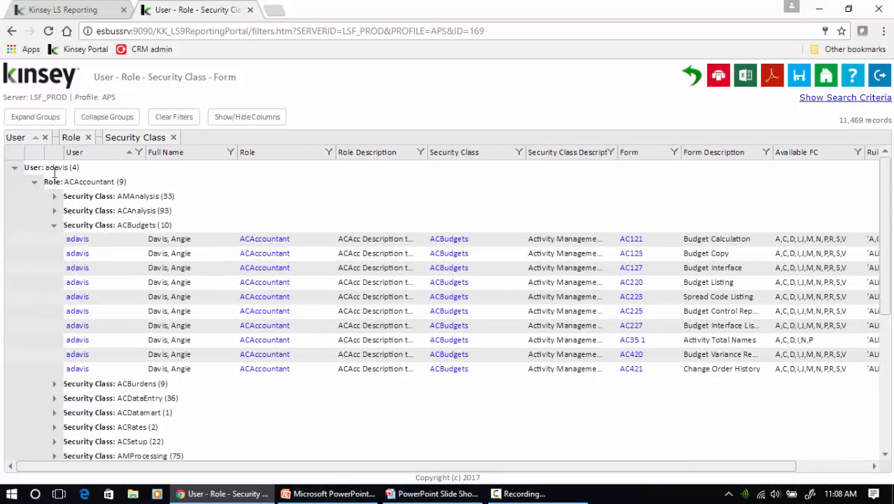
click(54, 225)
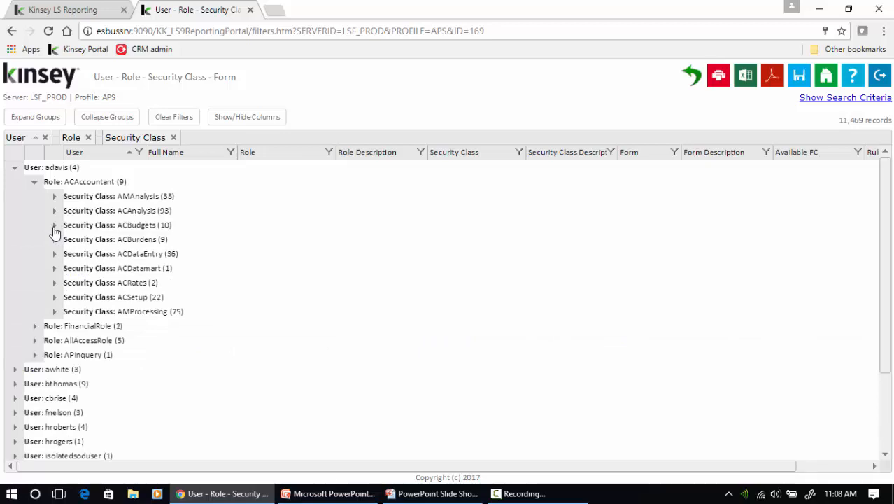
click(88, 138)
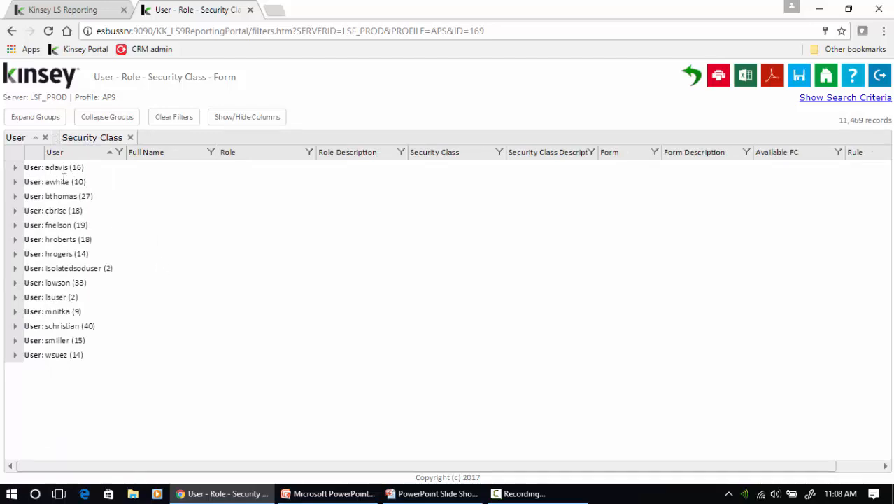
Inspect the first user's AMAnalysis security class group, then remove the Security Class grouping
click(14, 169)
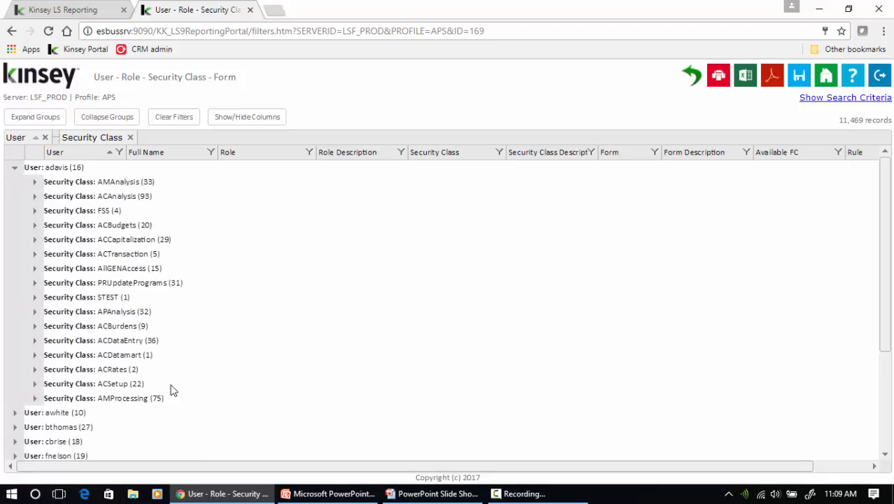
click(33, 183)
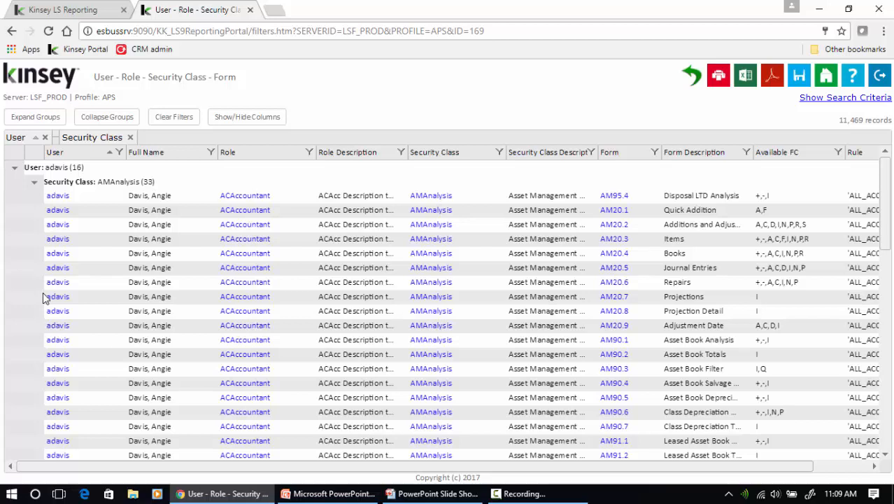
click(34, 183)
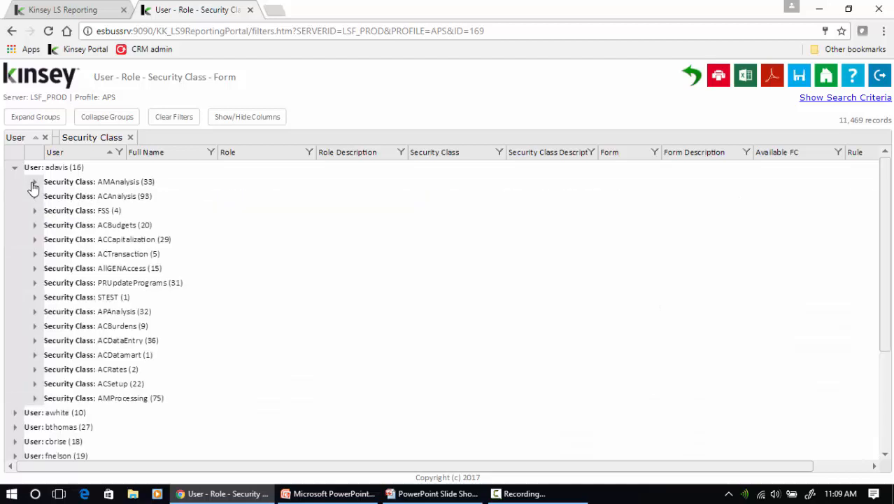
click(130, 138)
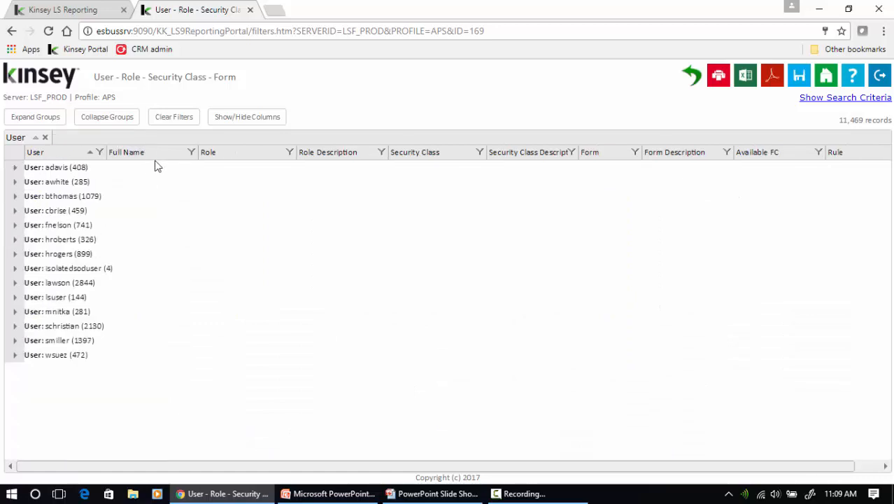
Group by Form under each user and review the first user's three AC00.1 rows
drag(612, 158, 558, 142)
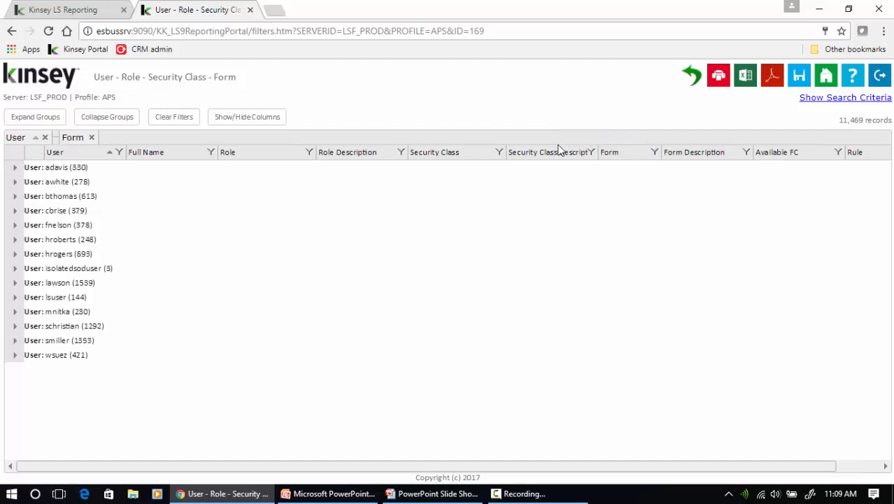
click(14, 169)
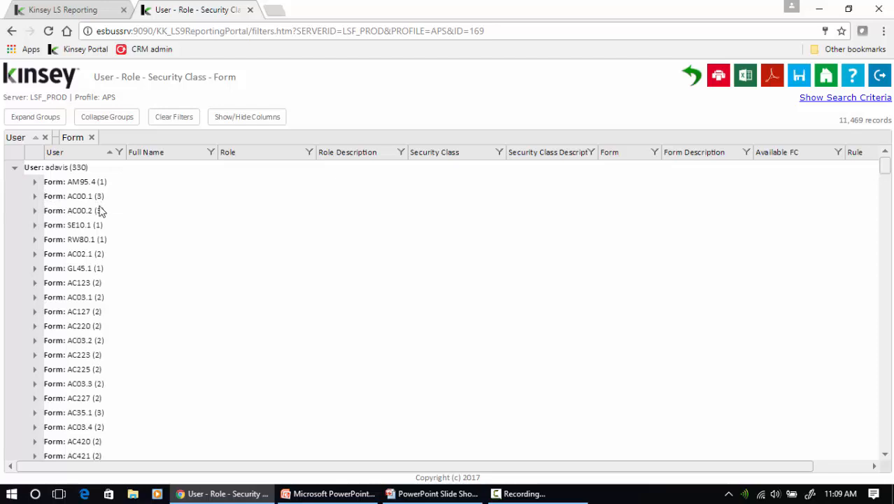
click(33, 197)
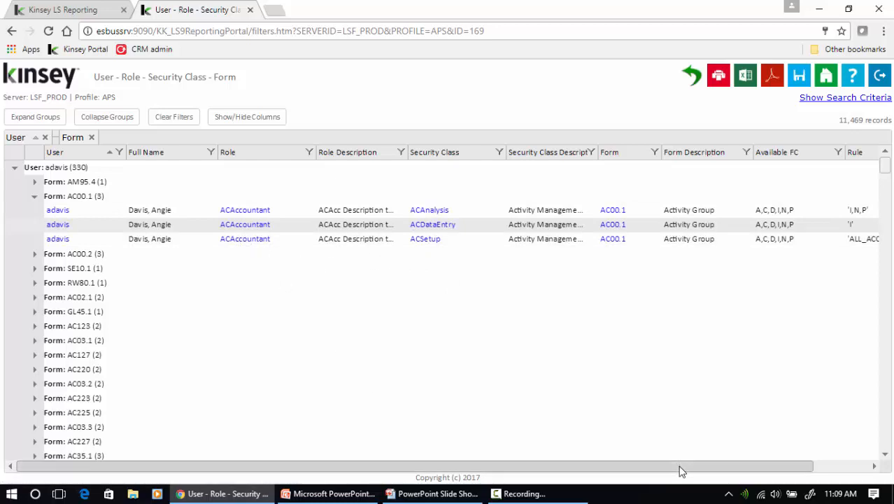
drag(678, 466, 744, 470)
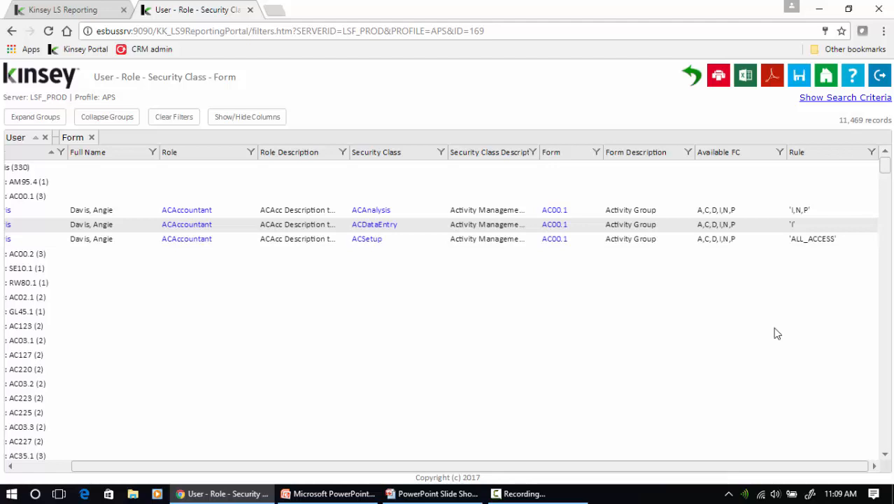
drag(744, 470, 573, 458)
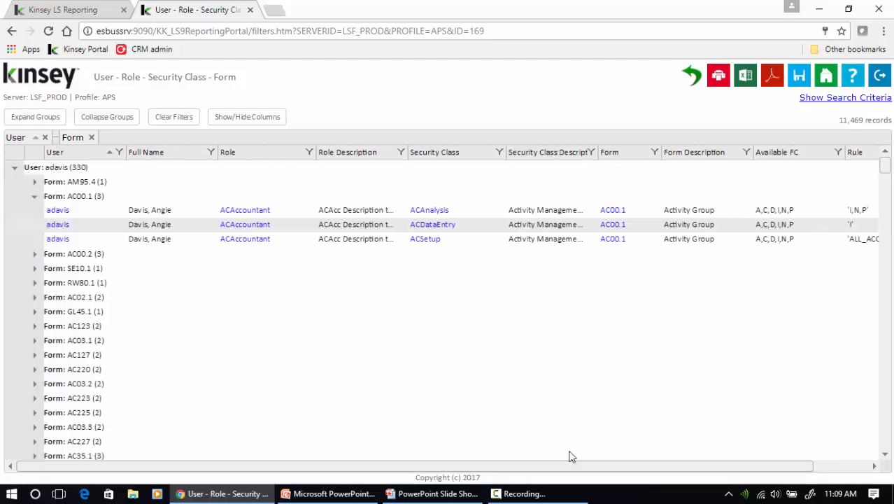
click(34, 196)
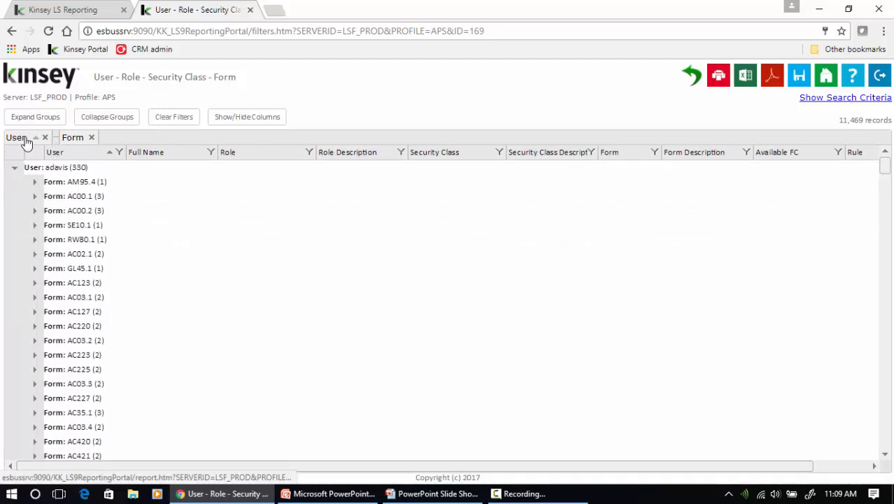
Reorder grouping to Form then User and filter the Form column to HR11 forms
drag(26, 142, 138, 144)
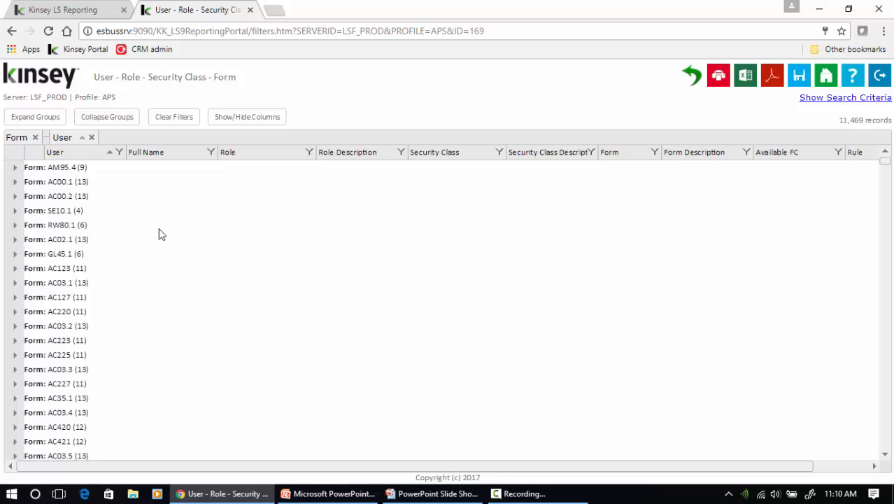
click(655, 153)
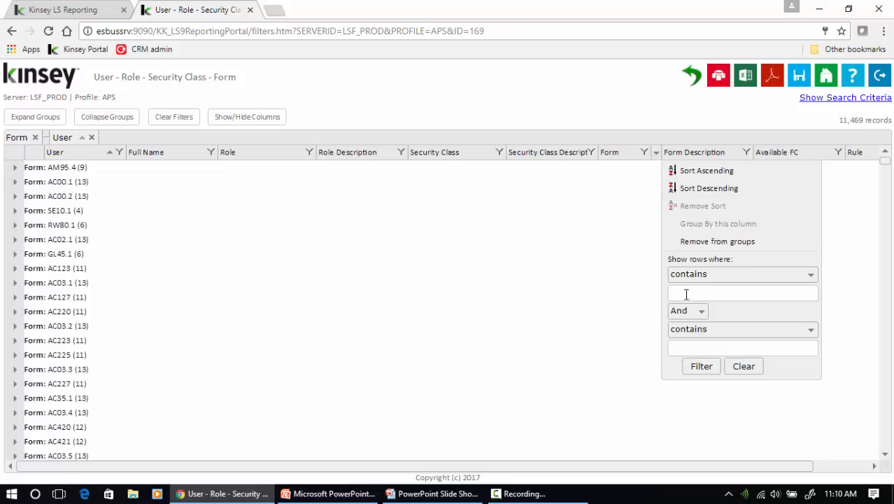
click(700, 366)
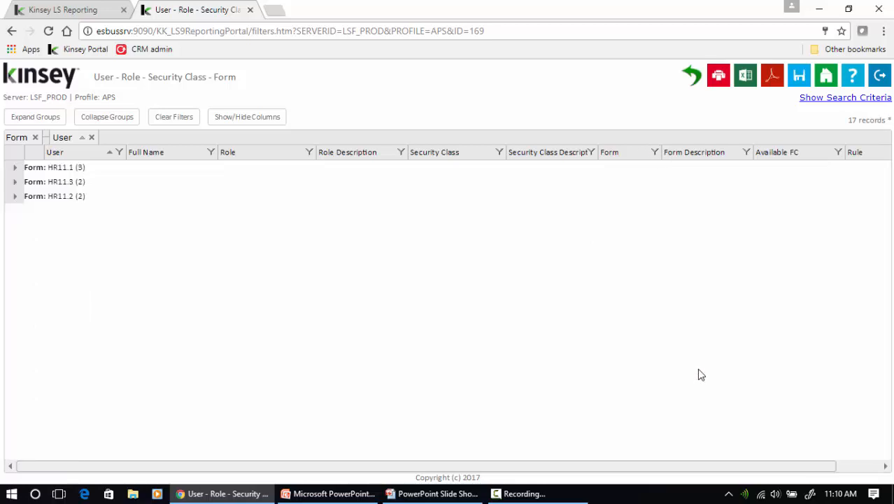
Expand HR11.1 and its users' rows, and narrow the Role Description column
click(15, 168)
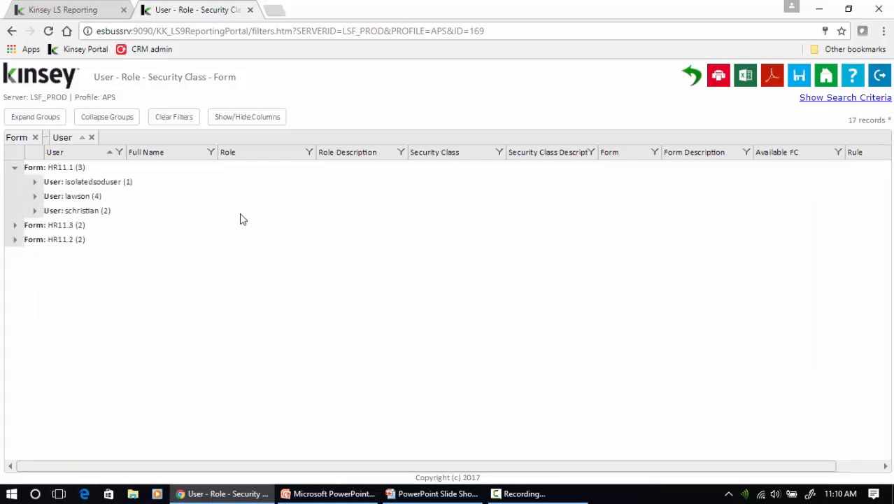
click(34, 211)
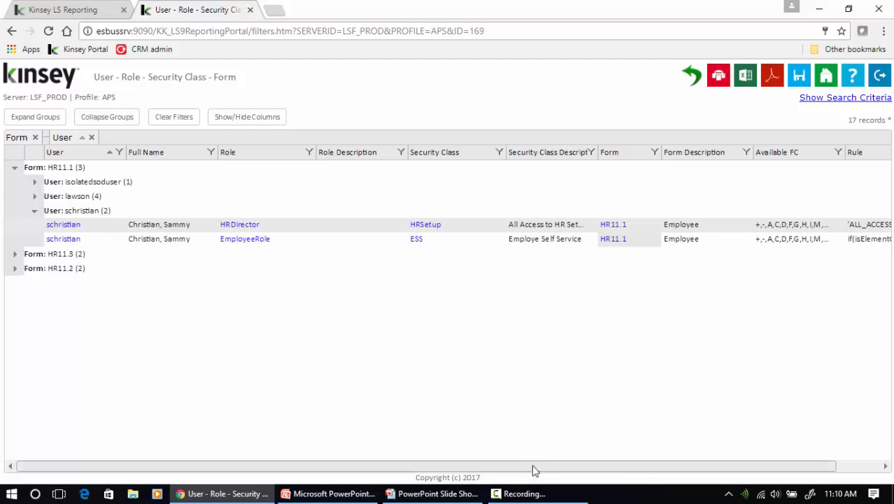
drag(535, 470, 598, 479)
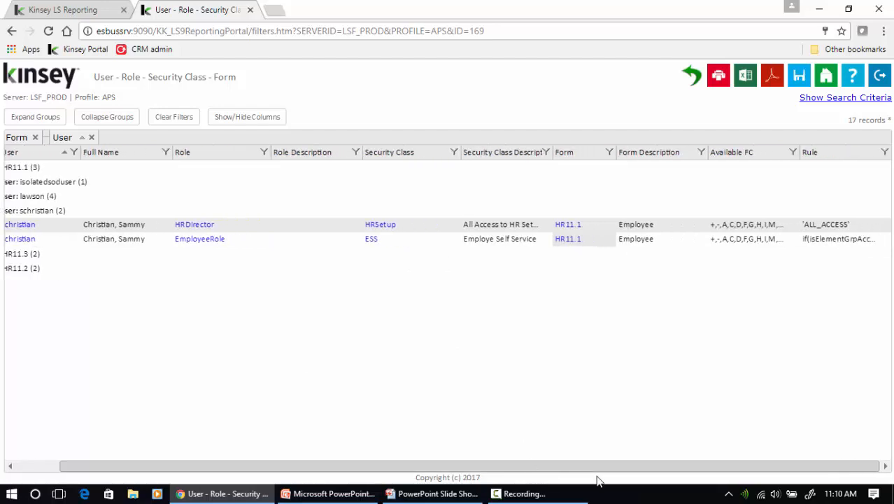
drag(598, 480, 461, 448)
click(34, 196)
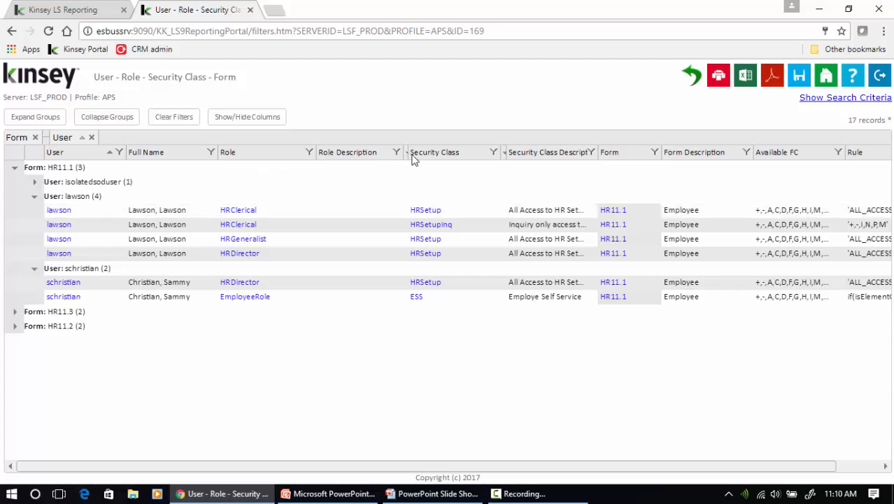
drag(406, 151, 361, 151)
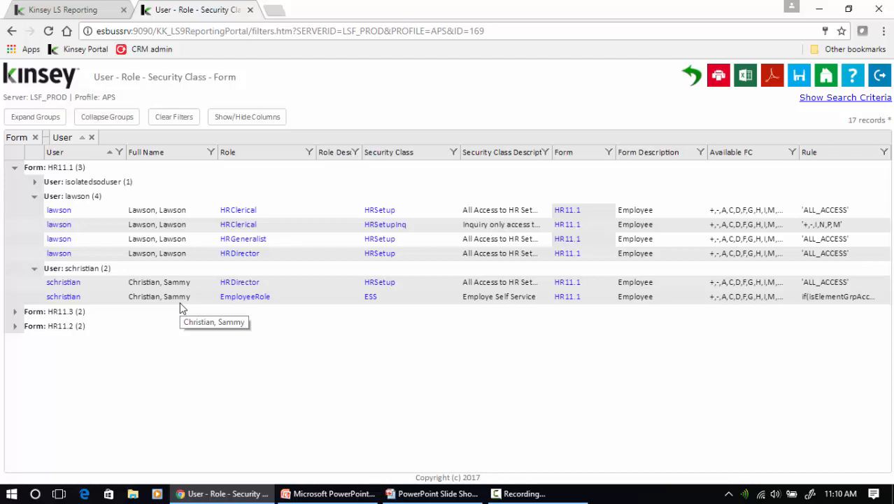
Drop the User grouping, add Security Class as a grouping level, and clear all filters
click(90, 137)
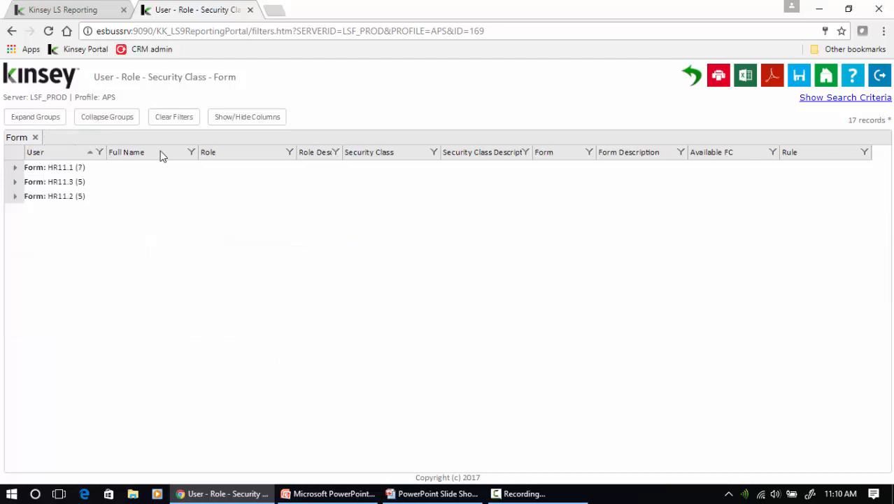
drag(363, 154, 273, 137)
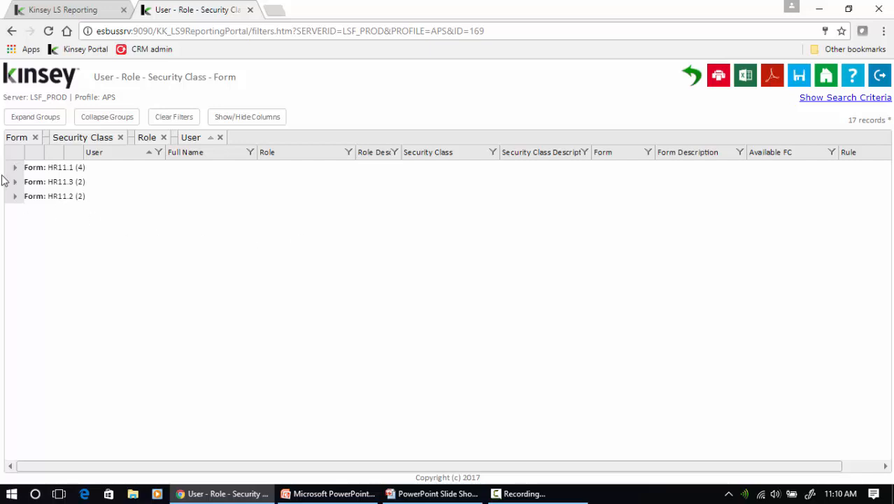
click(166, 121)
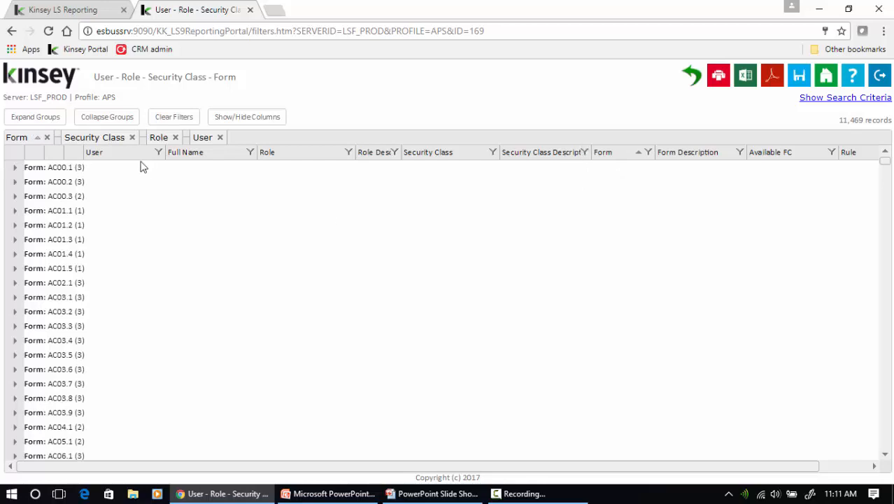
Drill from AC00.1 through ACDataEntry and FinSup to the first user's detail row
click(15, 170)
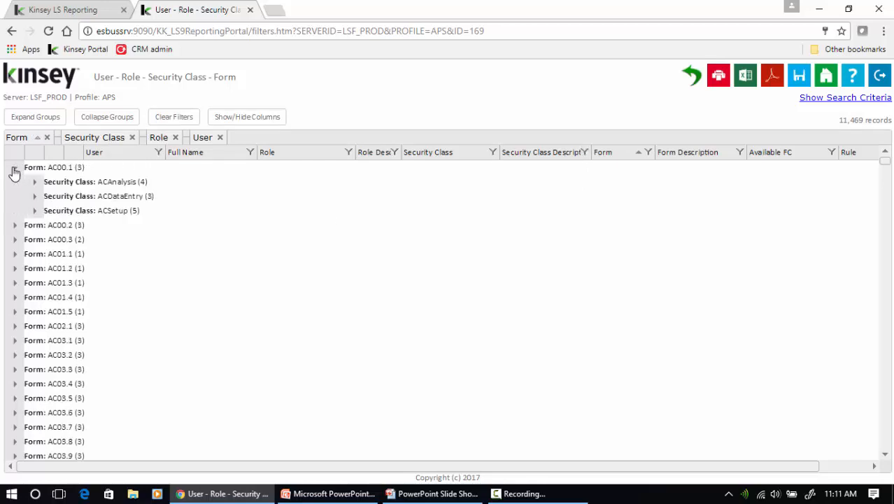
click(34, 197)
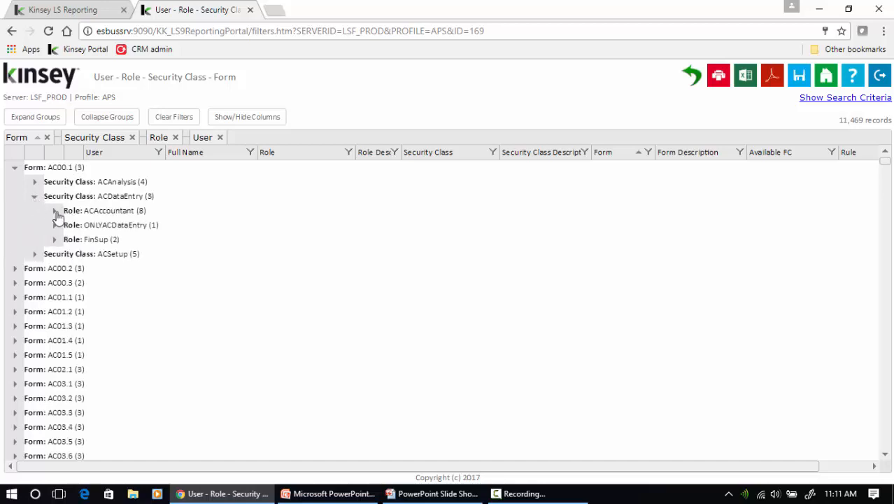
click(56, 239)
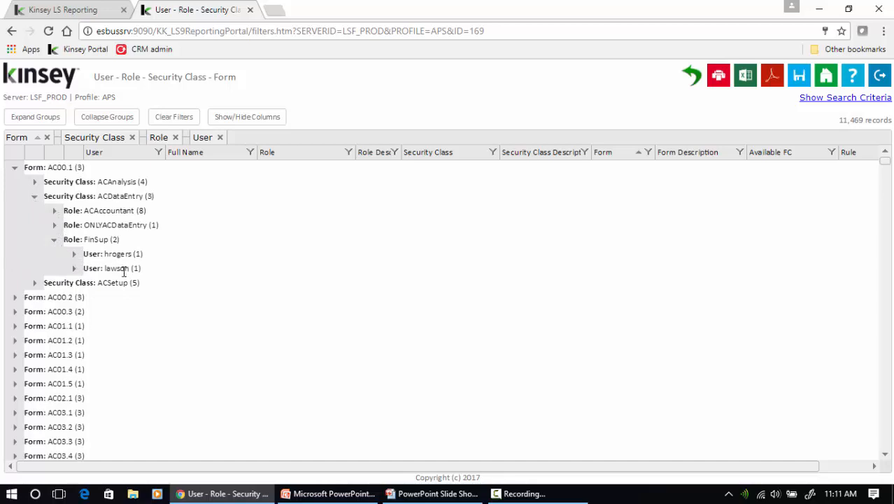
click(73, 255)
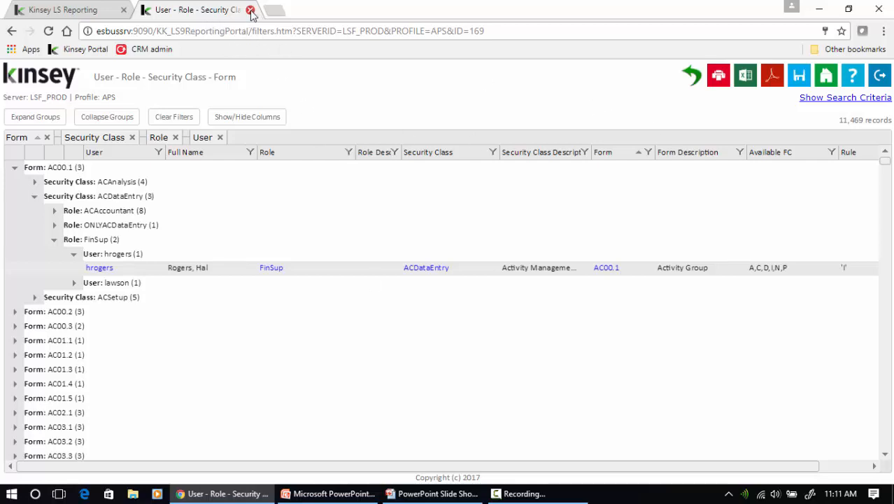
Open the User - All Objects report, restrict Object Type to TBL via Advanced, and run it
click(249, 11)
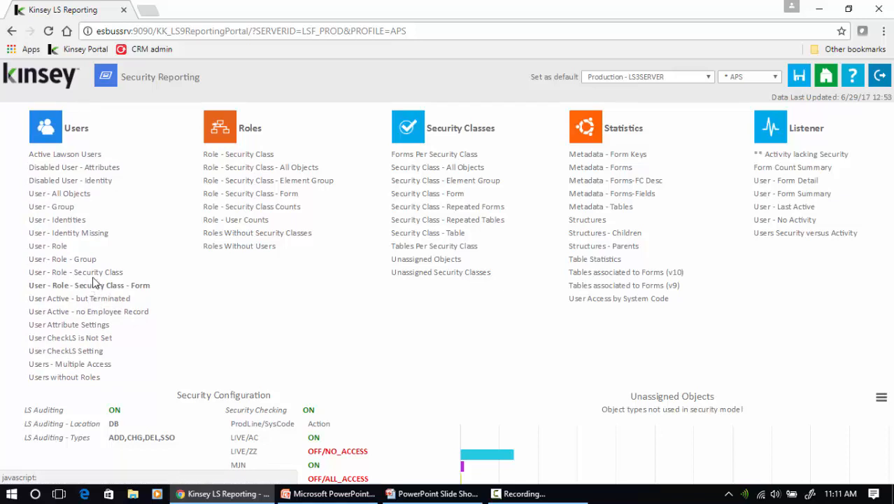
click(75, 194)
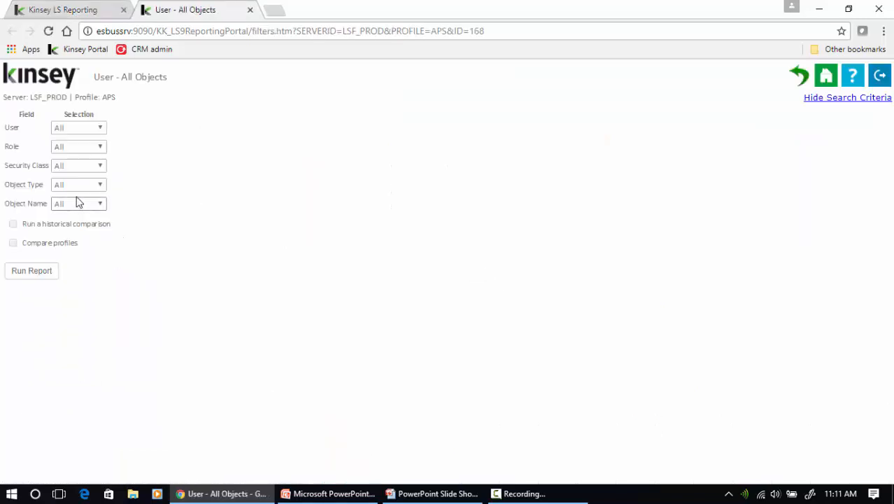
click(88, 194)
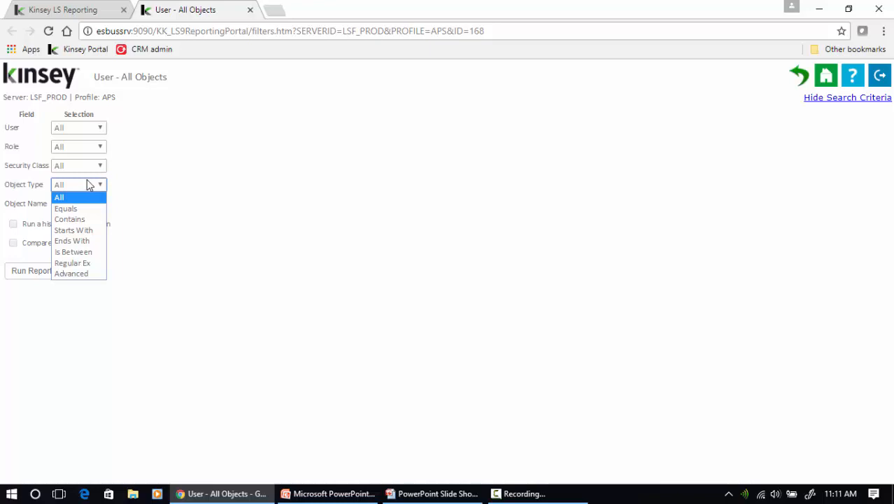
click(76, 275)
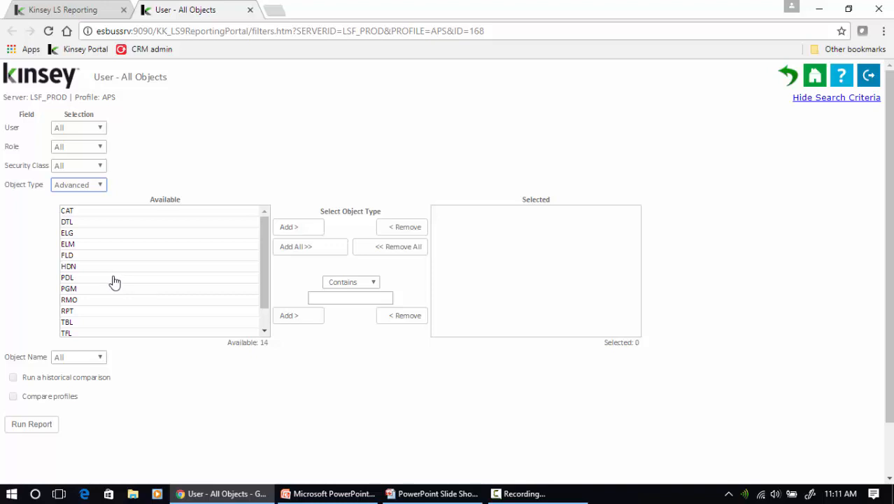
click(74, 322)
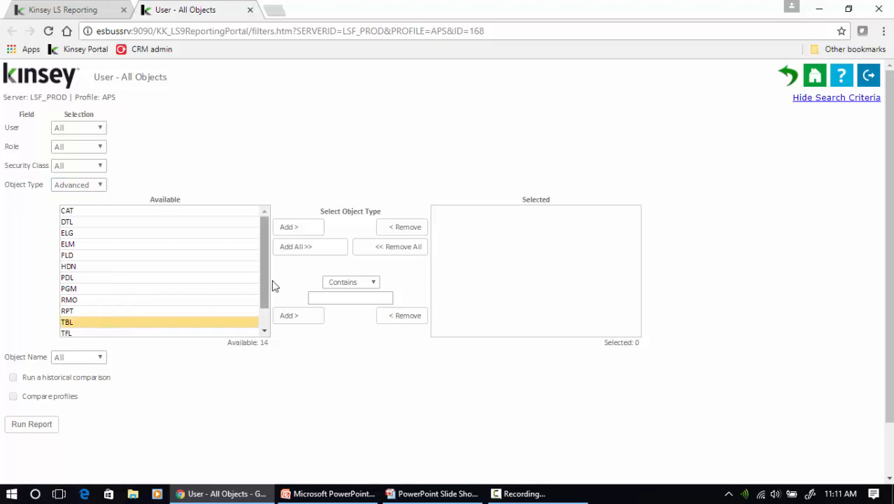
click(298, 229)
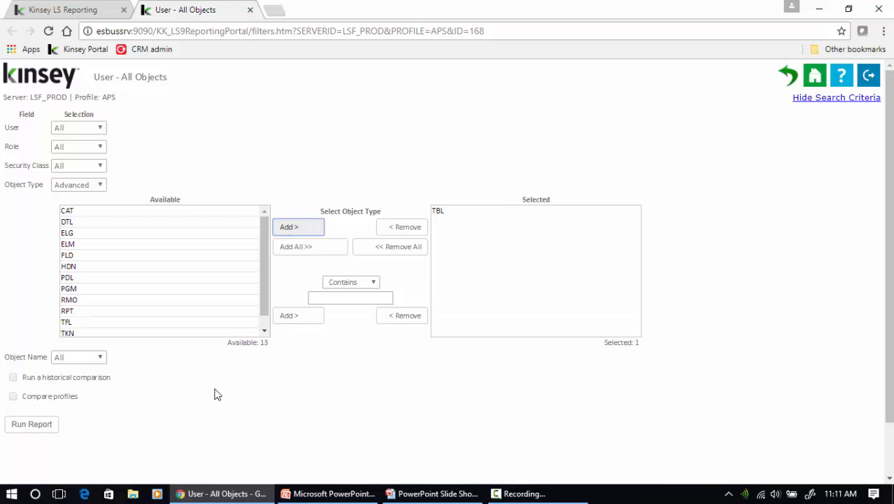
click(32, 424)
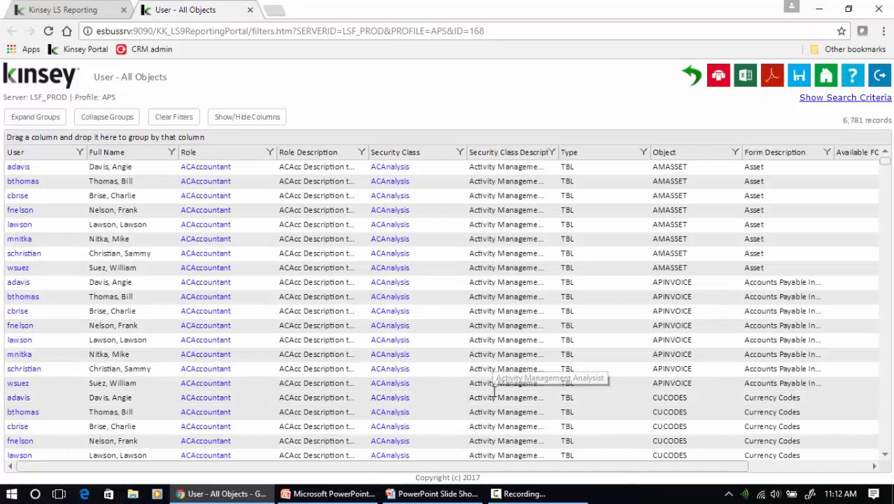
Group rows by Object then User, and filter Object to names containing 'employ'
drag(677, 154, 648, 149)
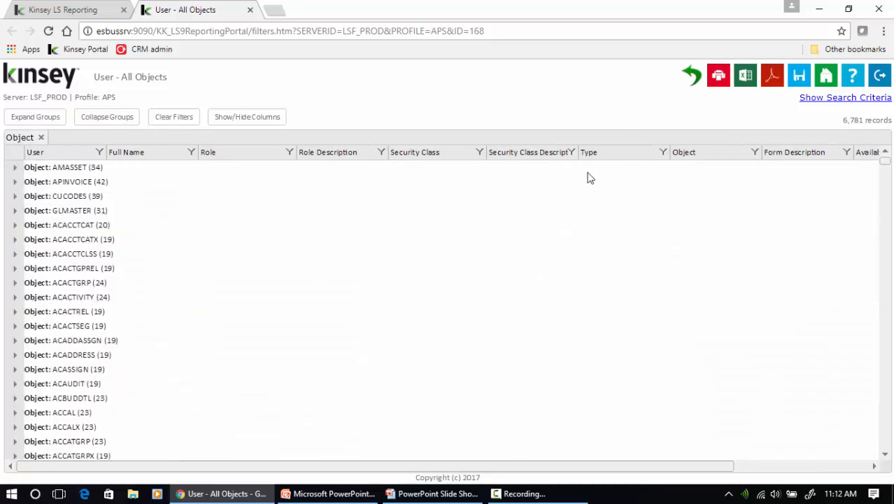
drag(46, 155, 108, 190)
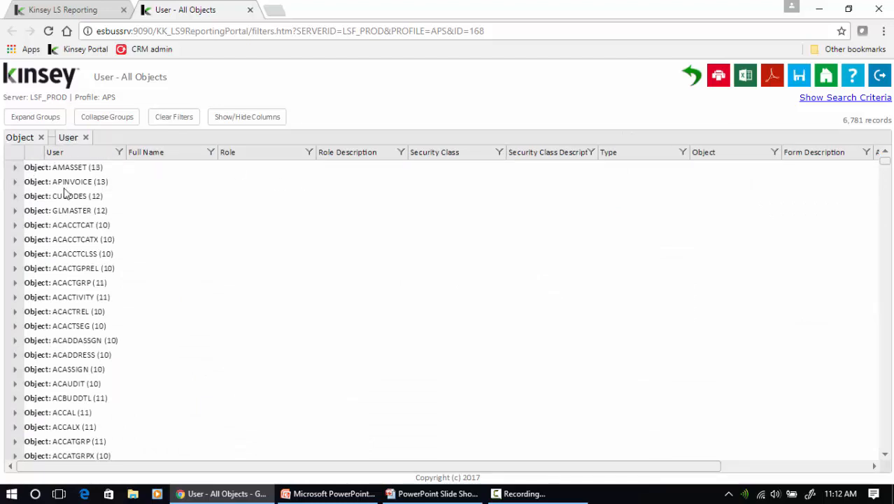
click(767, 156)
click(694, 289)
text(e)
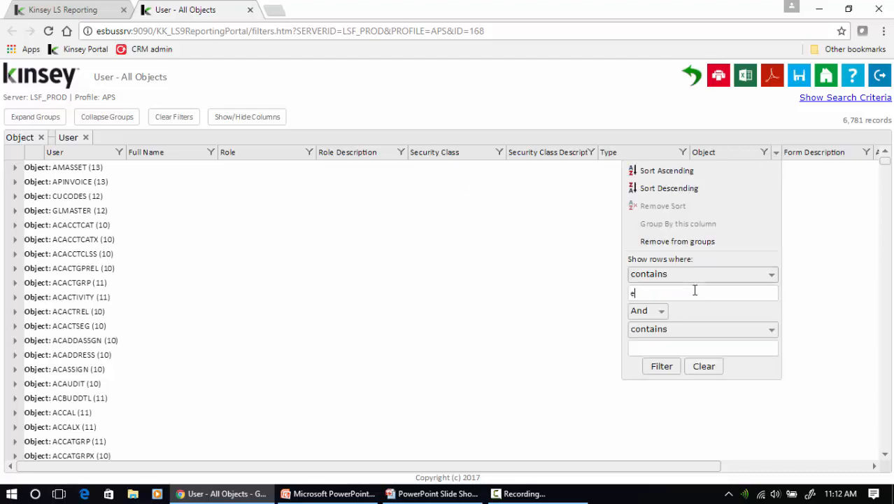
text(mploy)
click(665, 368)
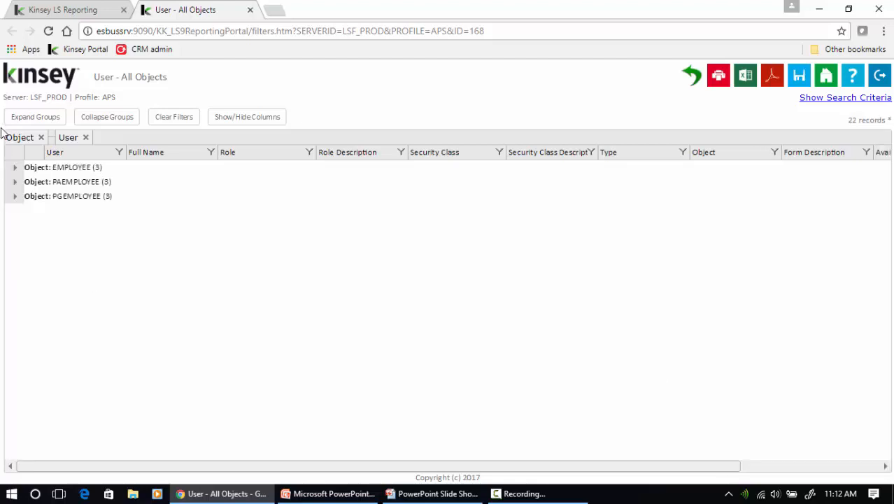
Expand the EMPLOYEE group and the first user's three access rows, then close the report
click(15, 168)
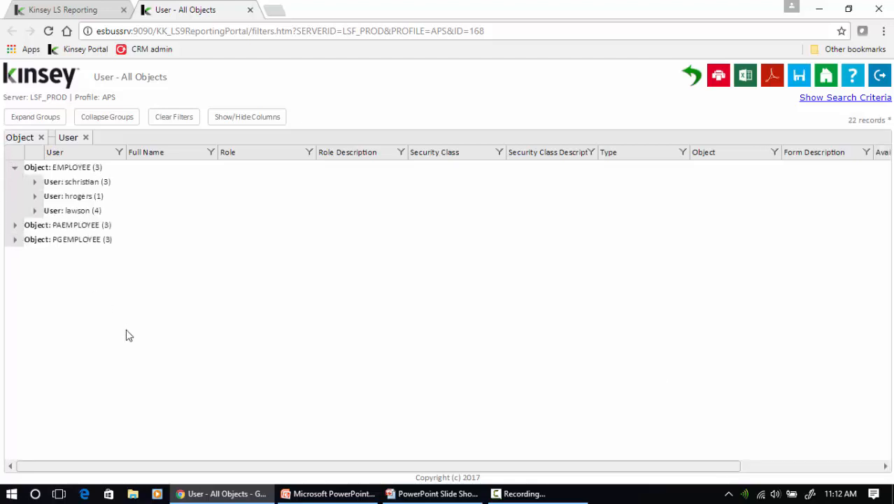
click(35, 182)
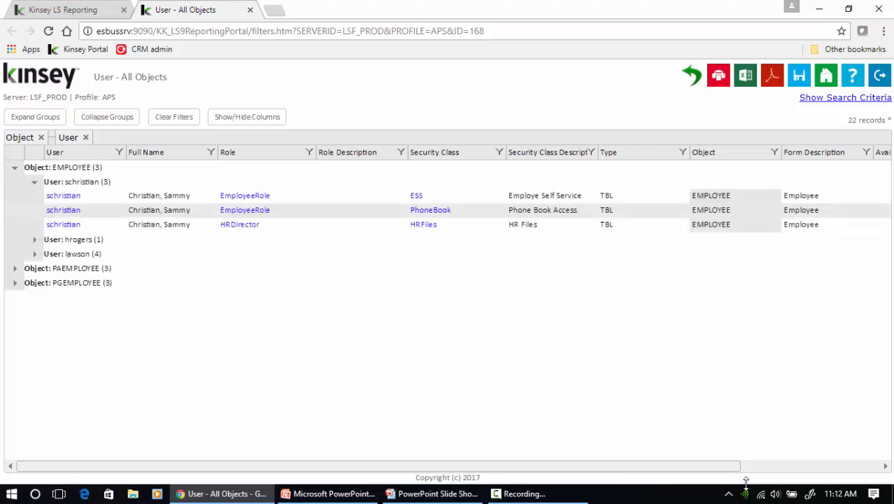
drag(693, 467, 878, 472)
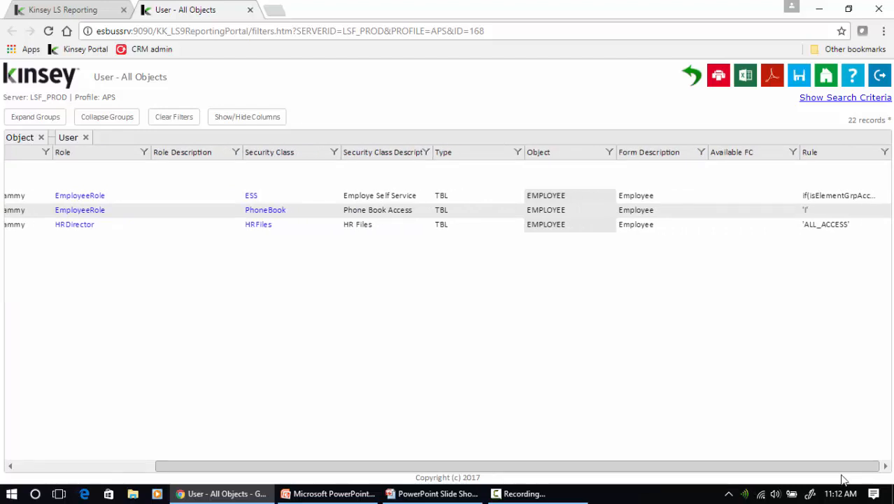
drag(843, 480, 537, 400)
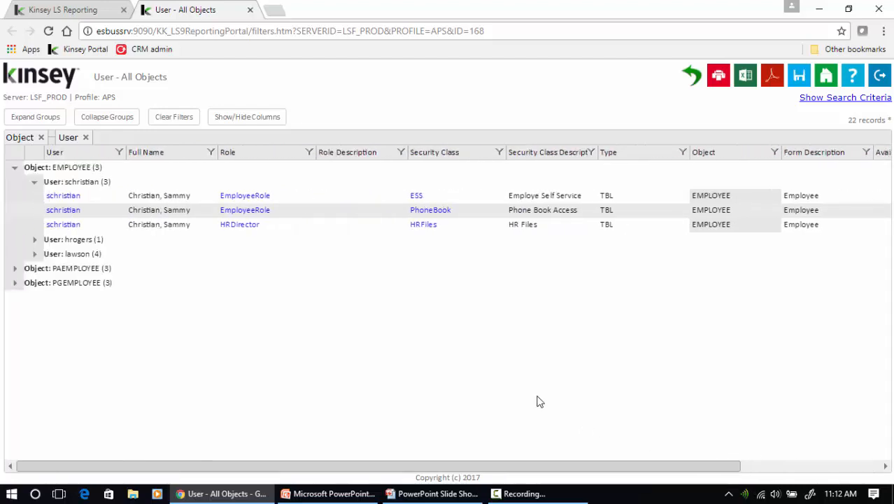
click(249, 10)
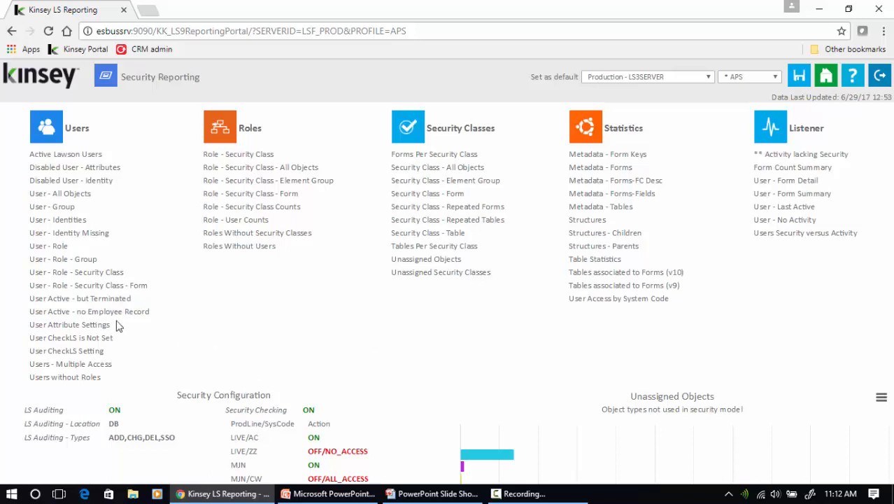
click(54, 305)
click(32, 233)
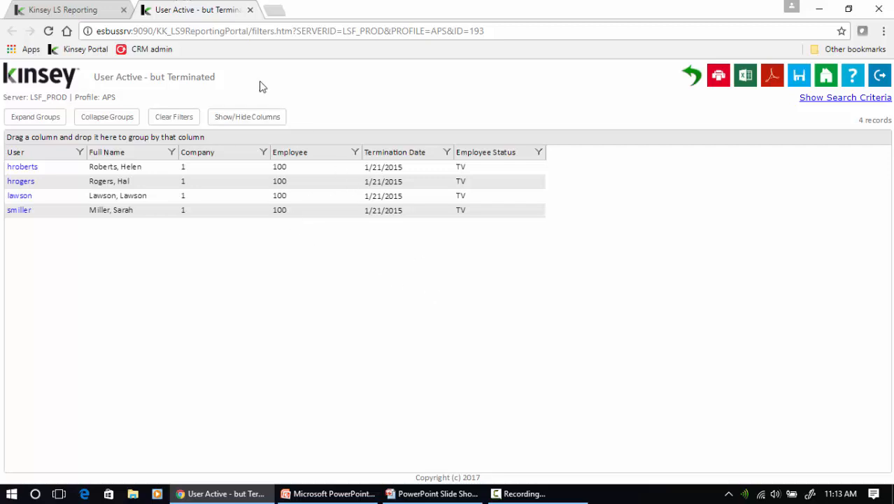
click(250, 10)
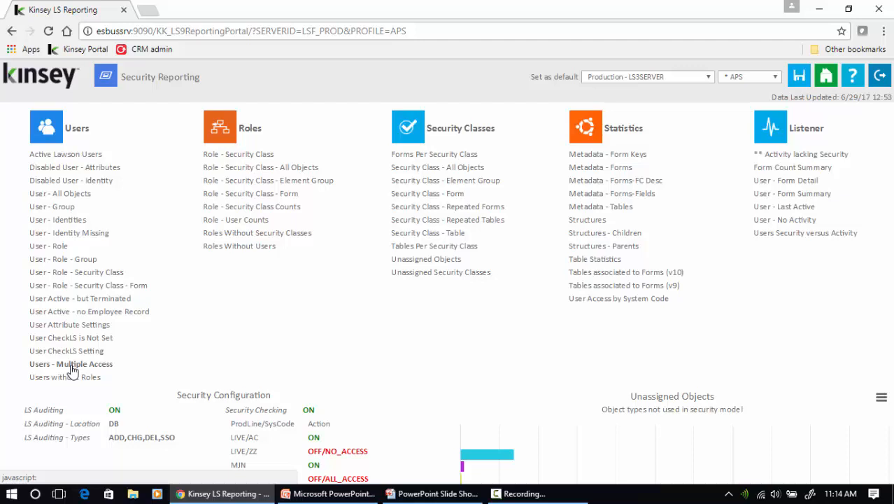
Run the Users - Multiple Access report and filter the Type column to tkn
click(73, 365)
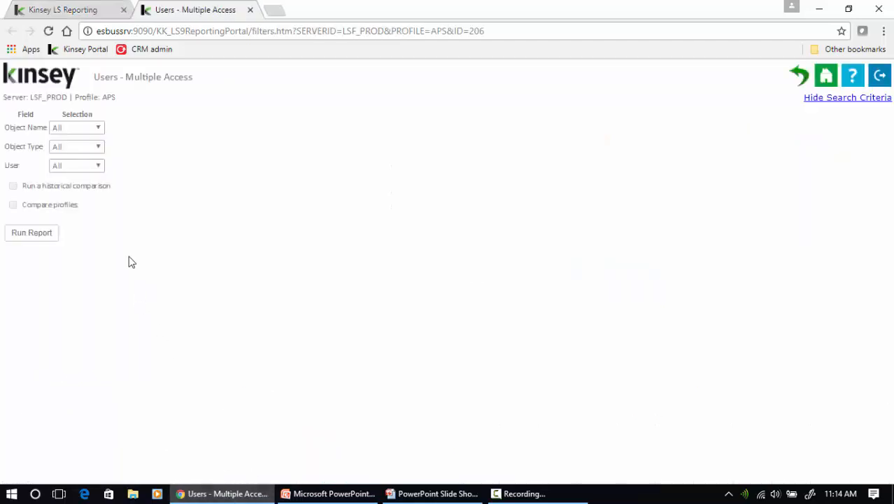
click(35, 233)
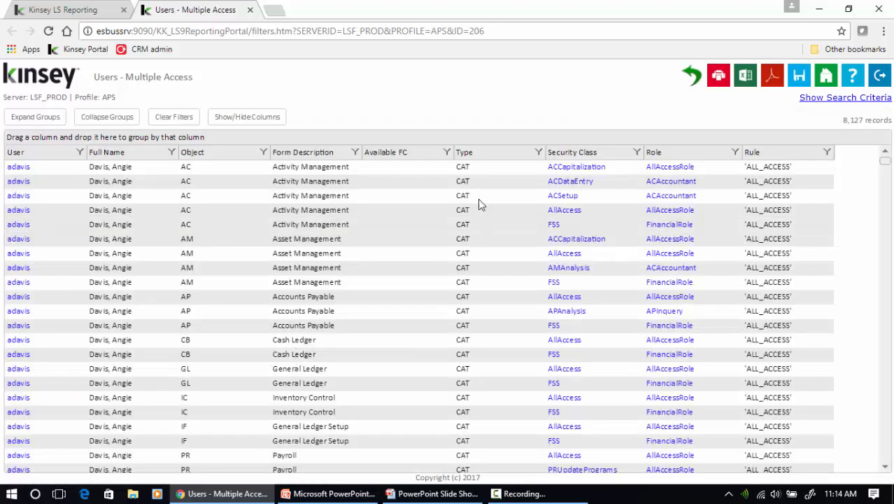
click(538, 152)
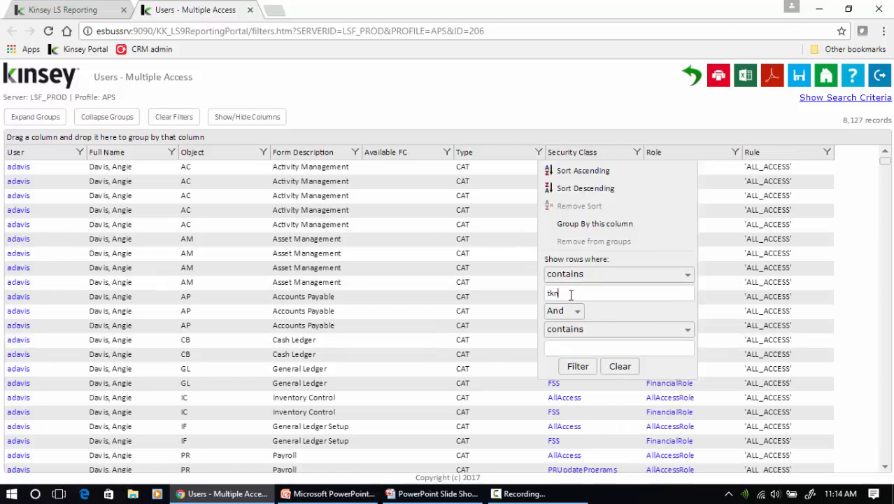
click(575, 367)
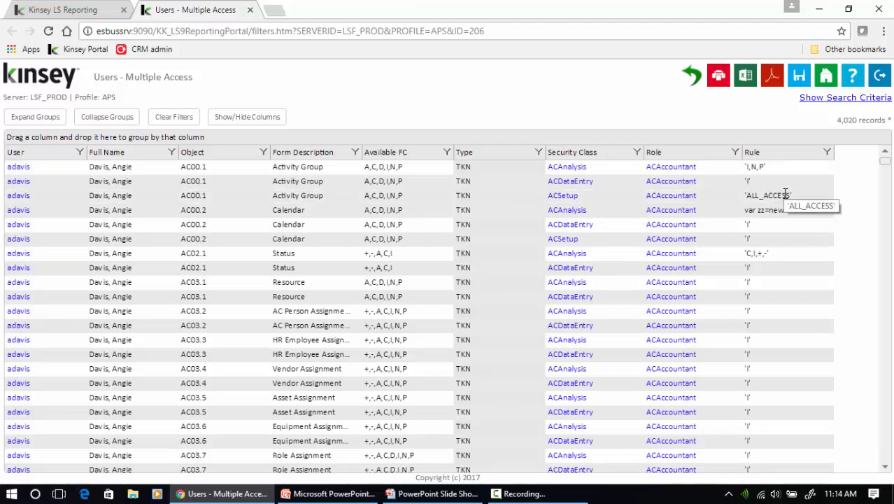
Group the TKN rows by User then Object, expanding the first user's AC03.5 and AC00.2 objects
drag(45, 153, 49, 140)
drag(218, 155, 204, 140)
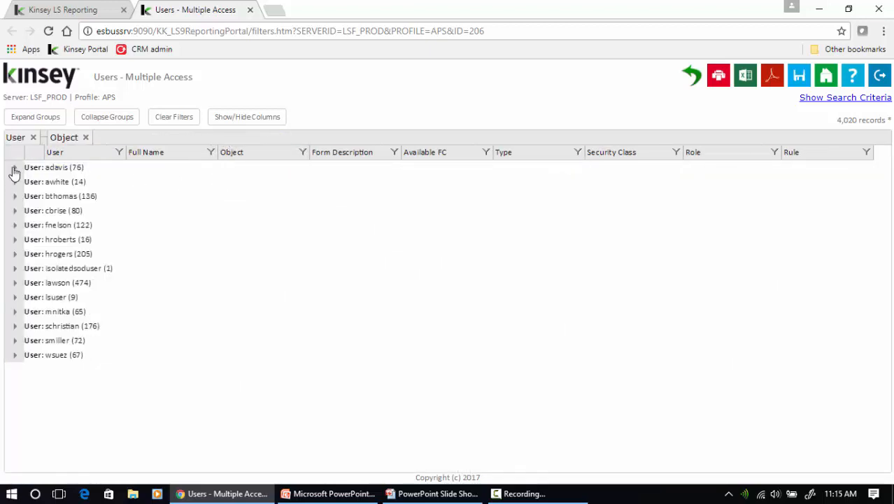
click(14, 168)
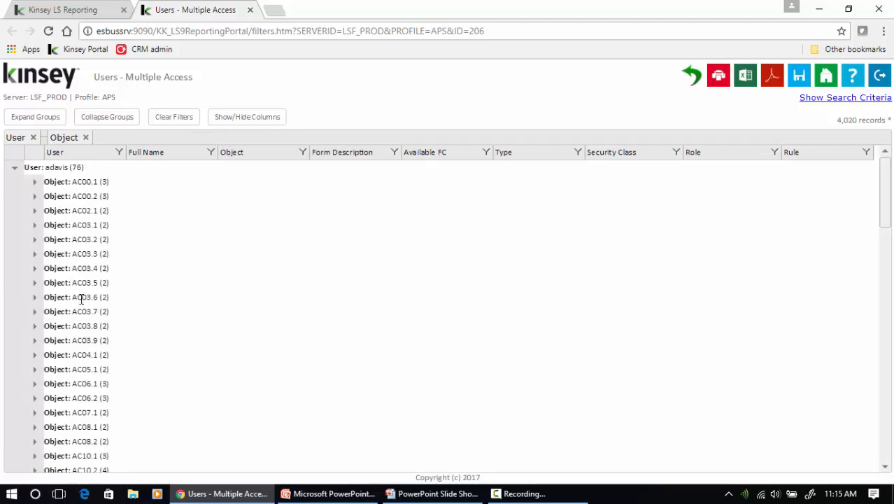
click(35, 284)
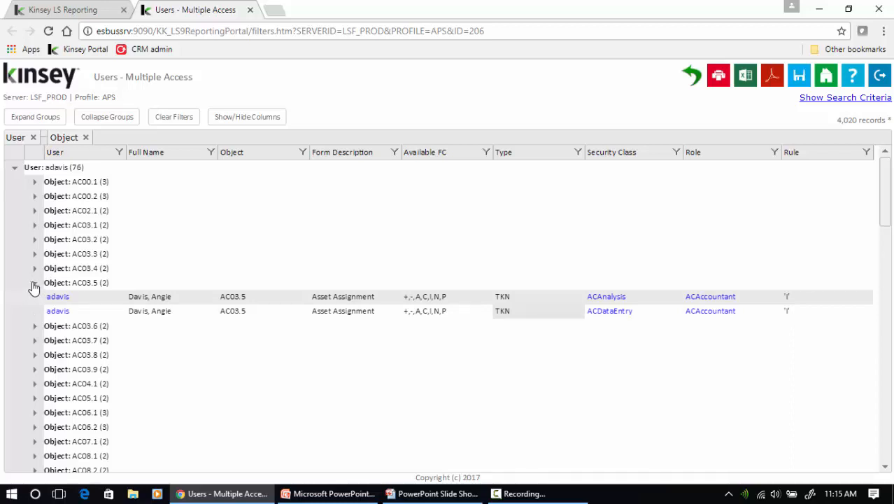
click(35, 197)
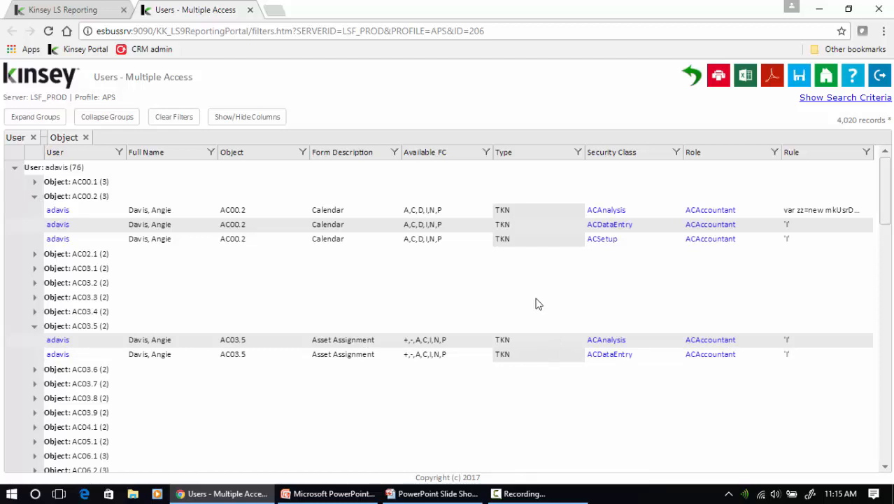
Close the Users - Multiple Access report and run the User Attribute Settings report
click(251, 10)
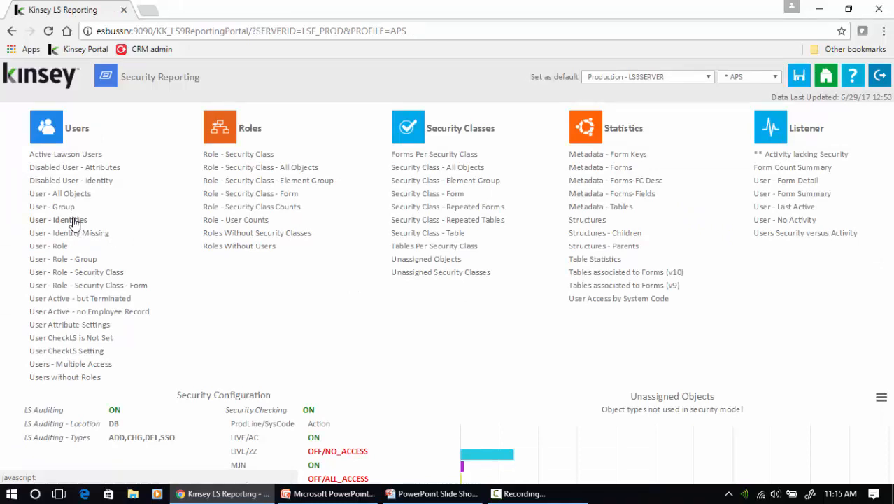
click(90, 326)
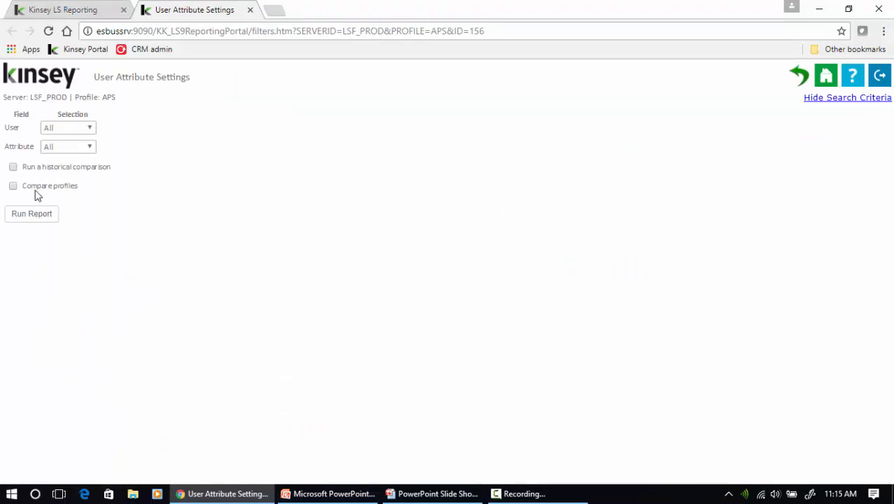
click(31, 214)
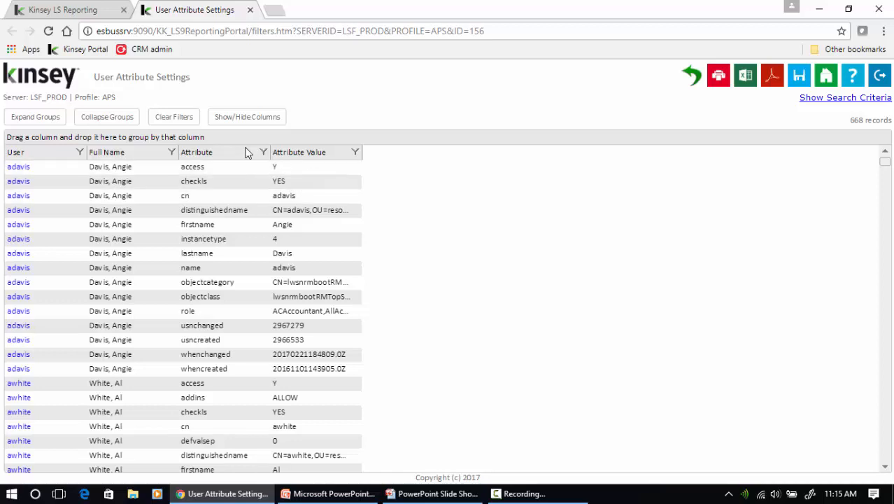
Group the User Attribute Settings rows by Attribute, review the identityattrlist group, then close the report
click(216, 158)
drag(213, 155, 197, 142)
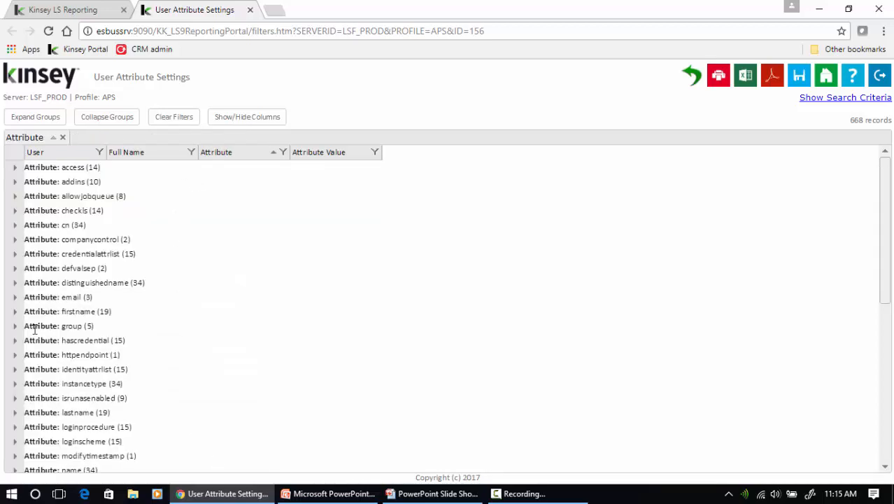
click(15, 368)
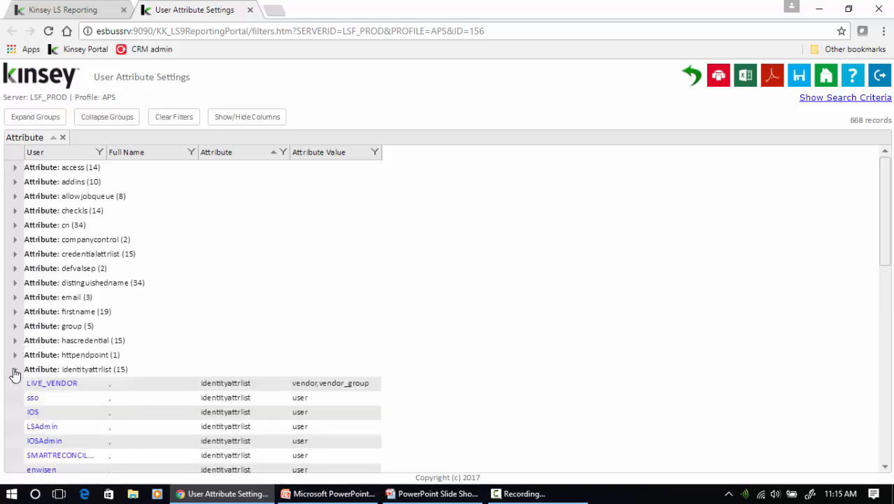
scroll(389, 379, down, 1)
scroll(392, 383, down, 1)
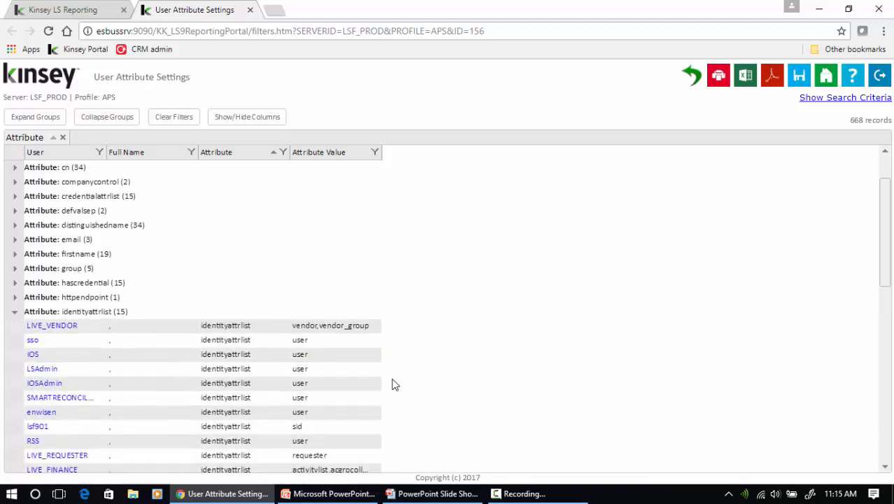
scroll(357, 353, up, 1)
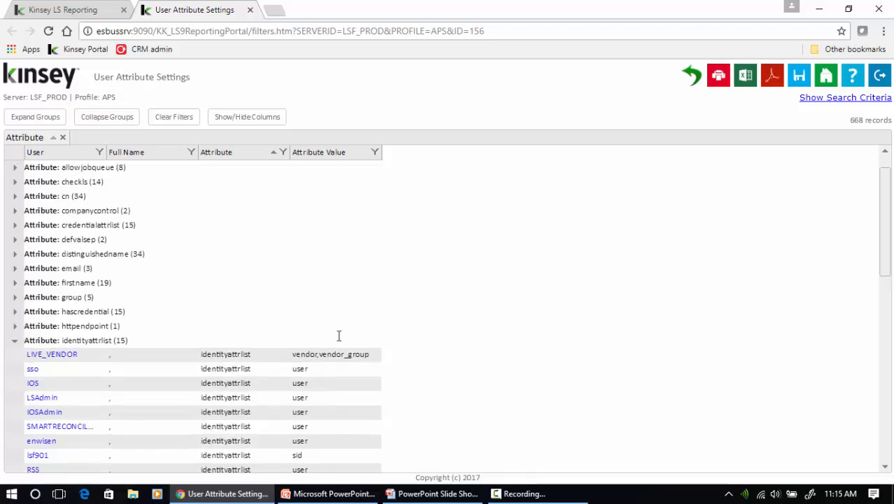
click(250, 10)
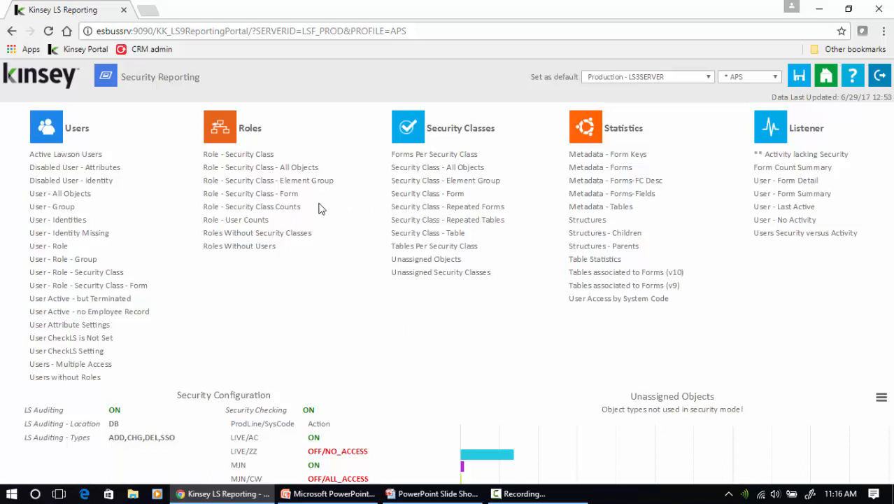
Run the Role - Security Class report for all roles
click(241, 154)
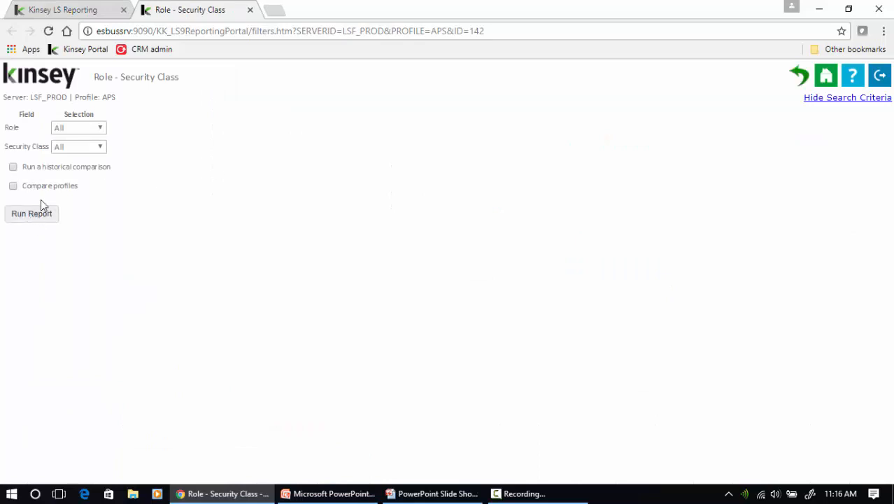
click(78, 129)
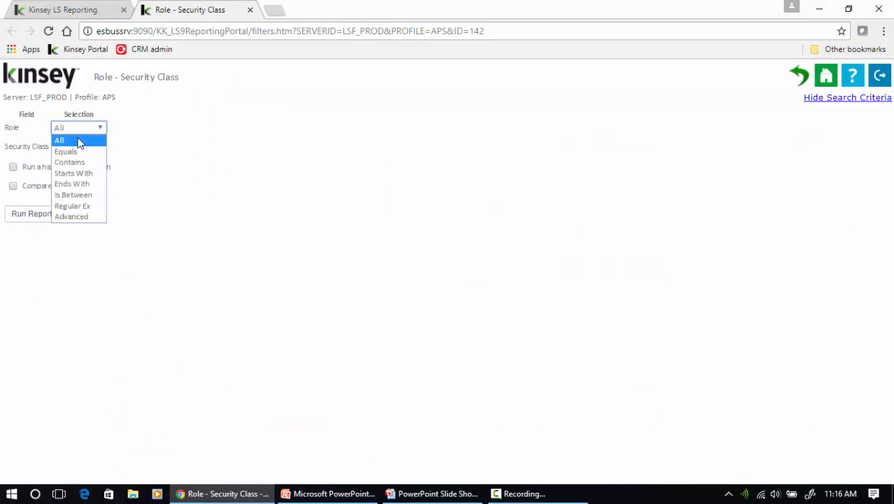
click(70, 216)
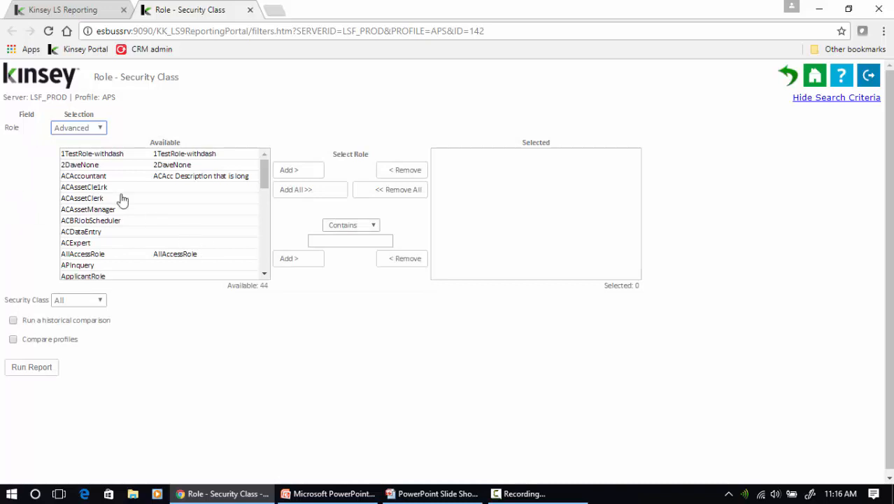
click(82, 127)
click(76, 139)
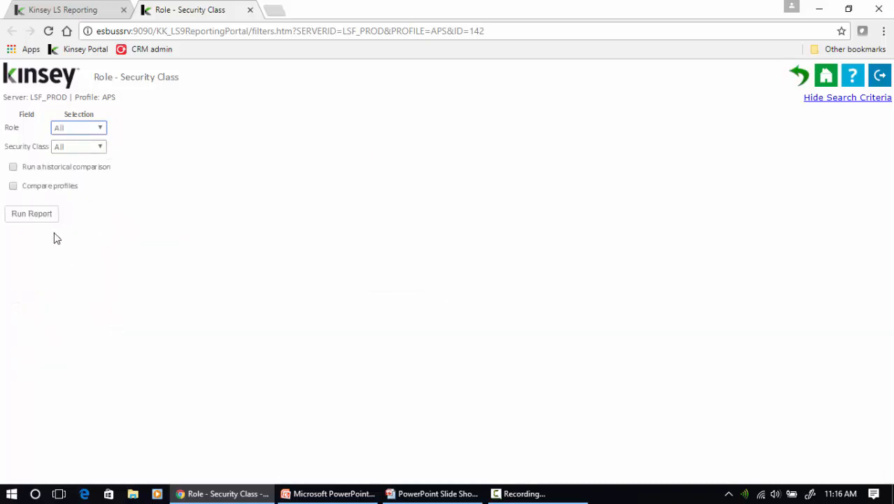
click(26, 211)
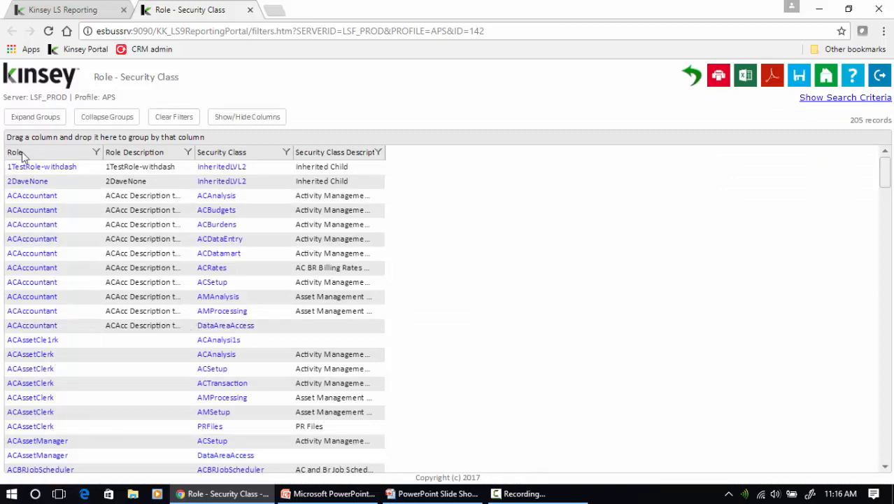
Regroup the rows by Role and drill from ACAccountant into its User | Role report
drag(214, 152, 179, 133)
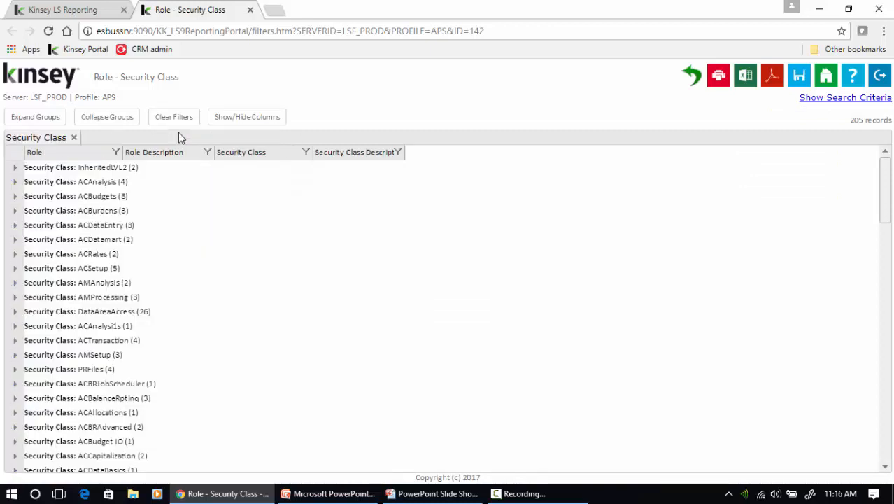
click(15, 198)
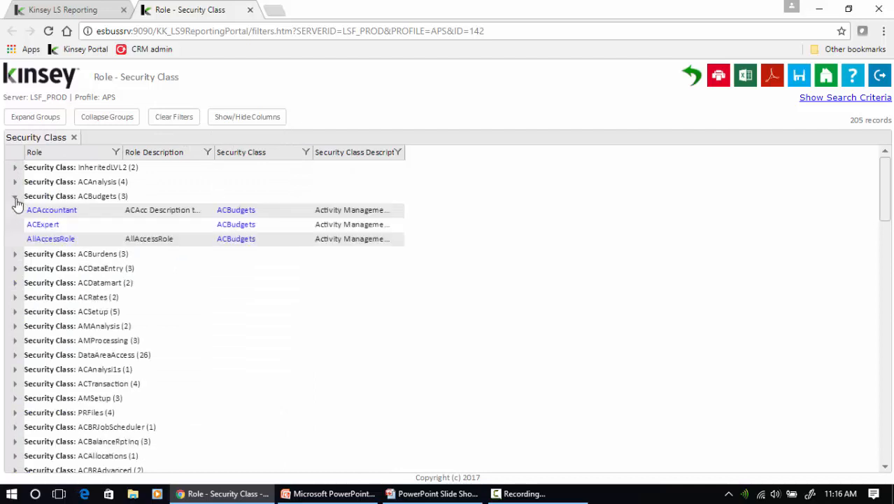
click(16, 199)
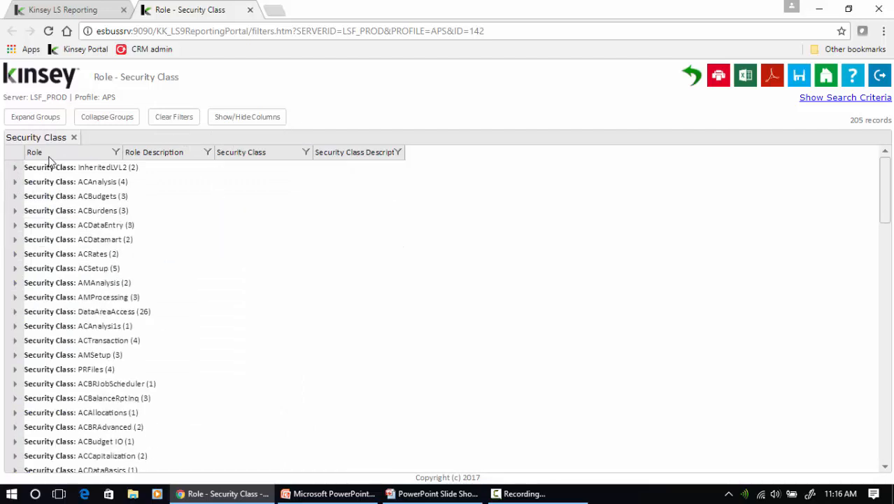
click(73, 138)
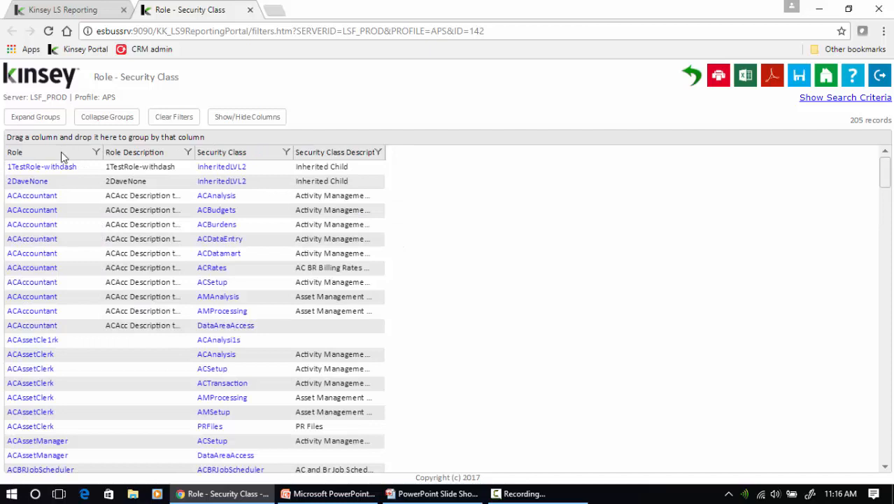
drag(63, 151, 141, 142)
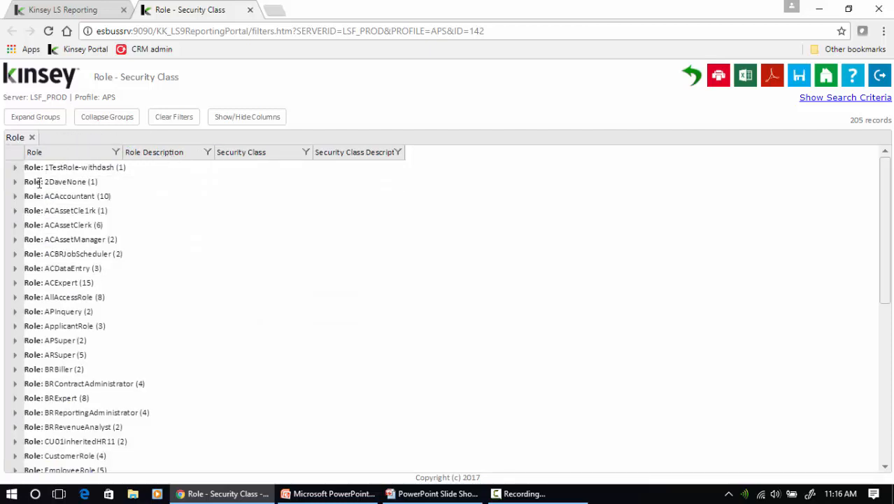
click(15, 211)
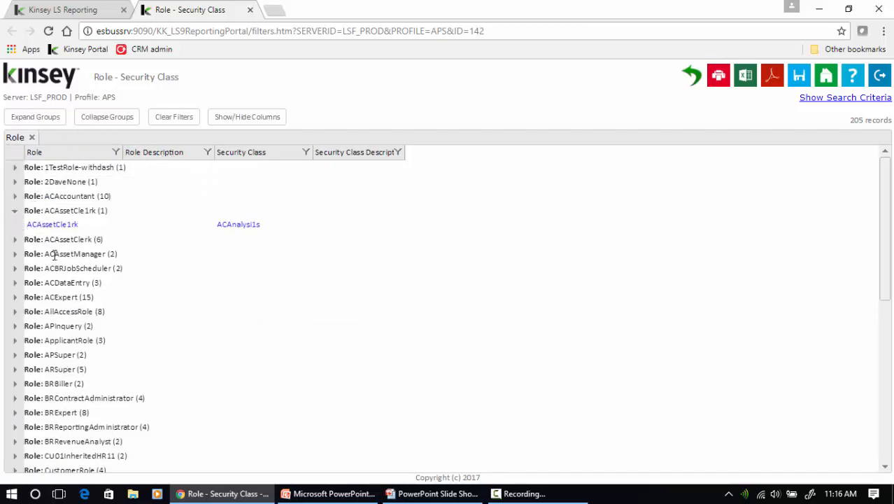
click(12, 197)
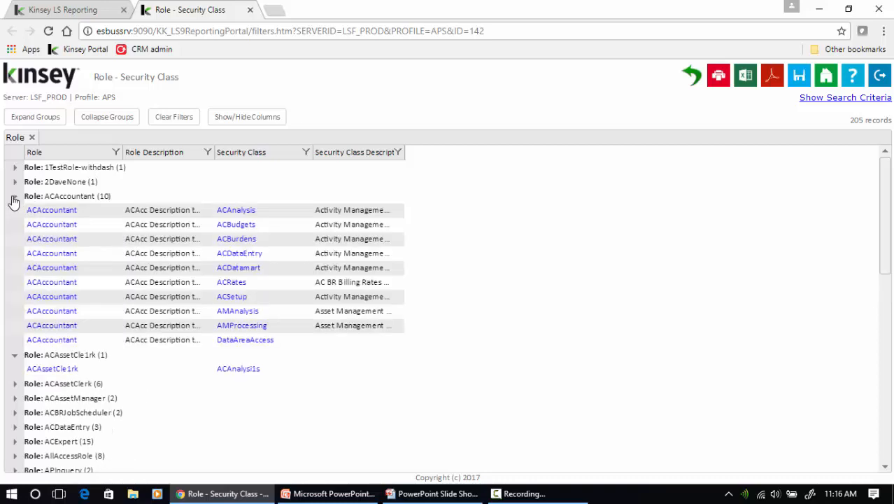
click(51, 211)
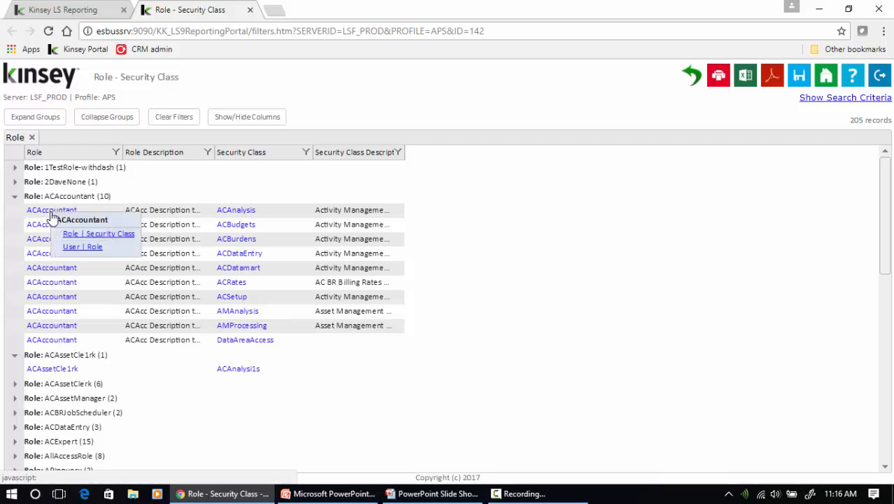
click(75, 252)
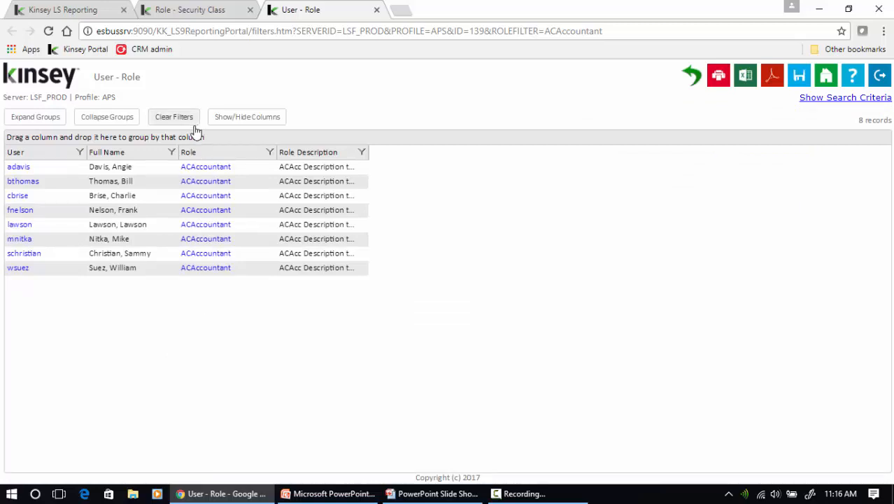
Drill from ACAccountant to its security classes, then from ACAnalysis to its forms
click(211, 175)
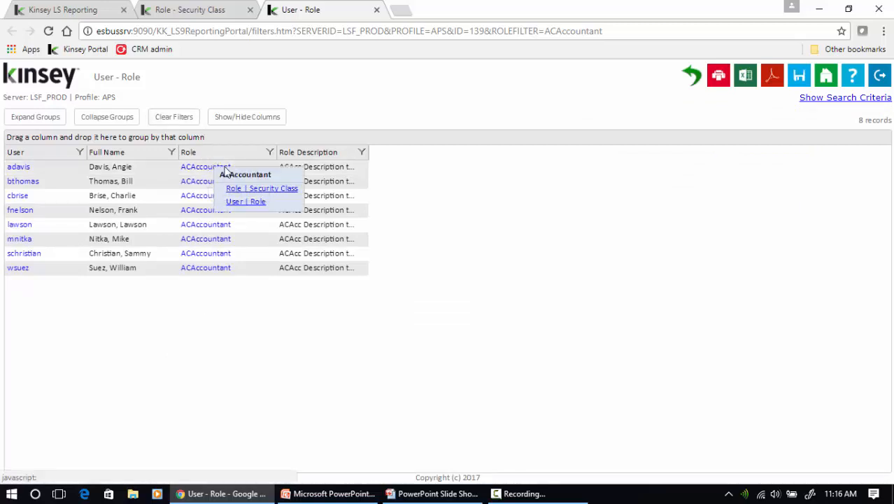
click(260, 188)
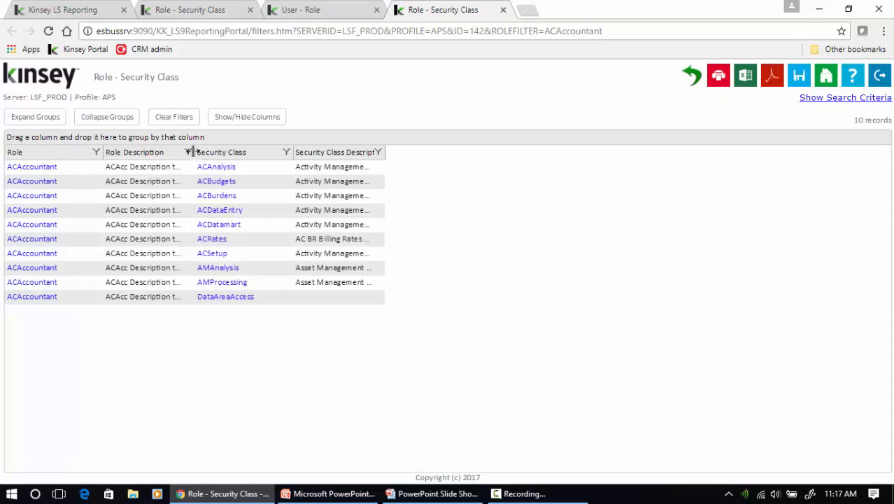
click(220, 170)
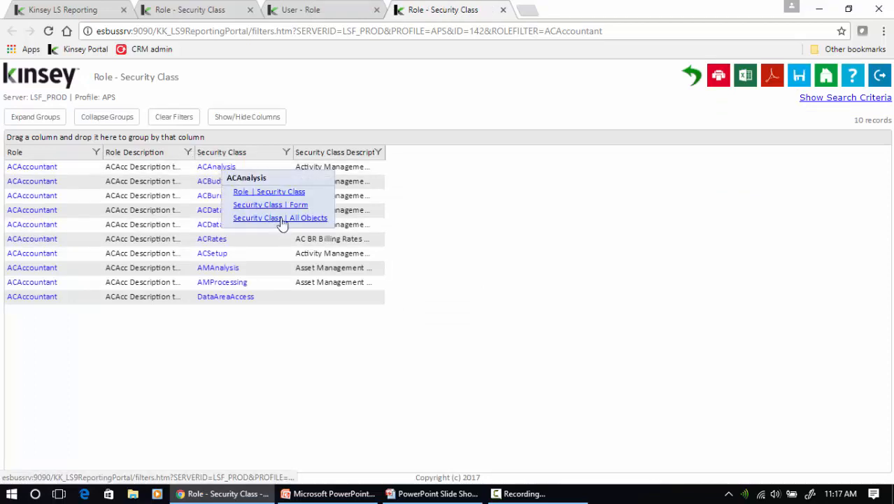
click(297, 205)
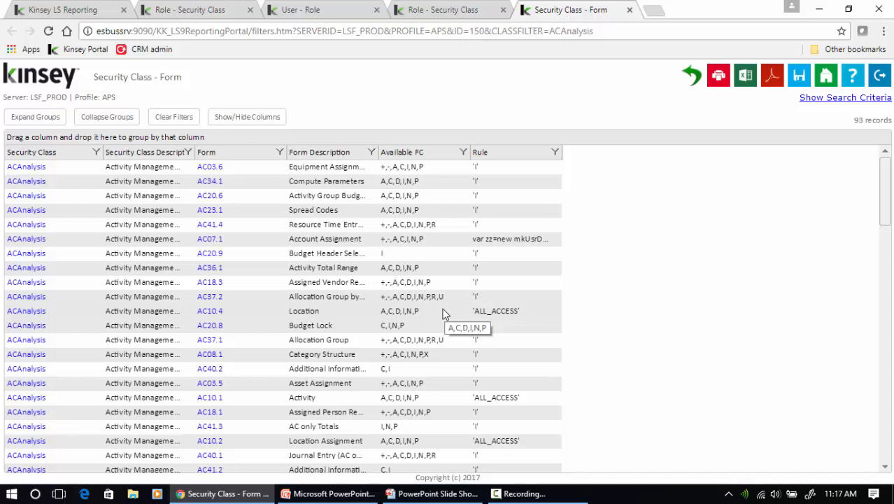
Close the Security Class - Form, Role - Security Class and User - Role report tabs
click(630, 11)
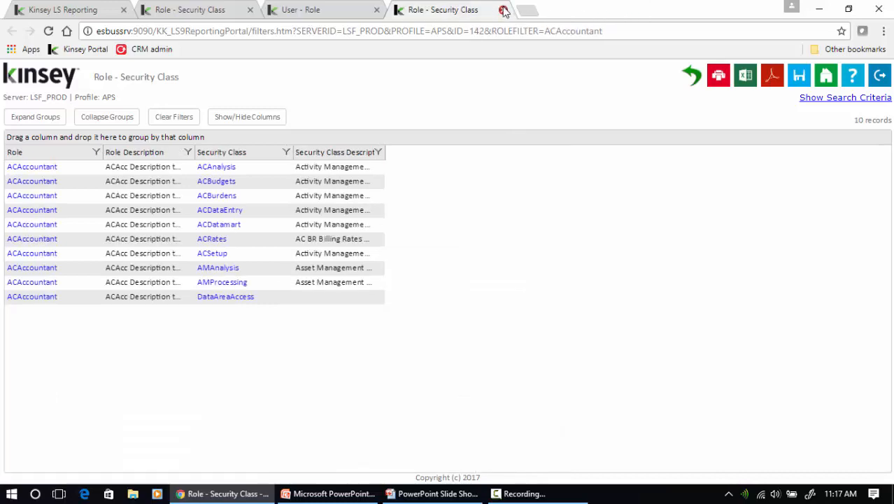
click(503, 10)
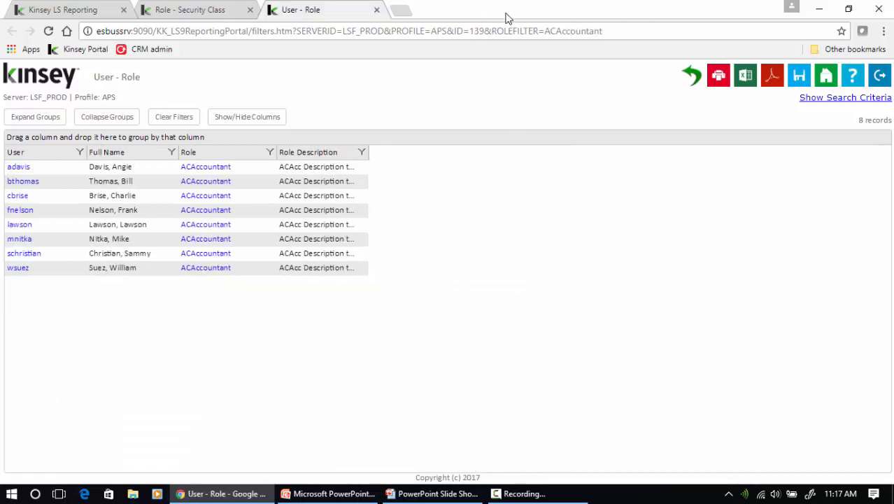
click(377, 11)
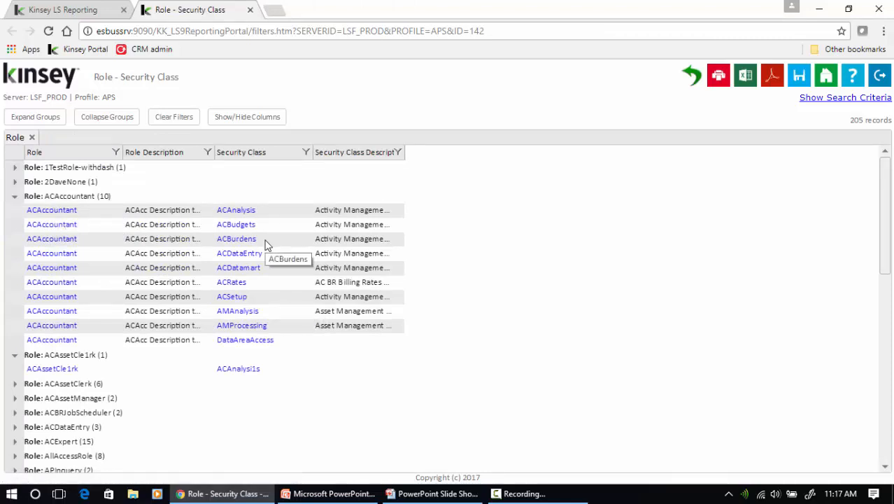
click(251, 11)
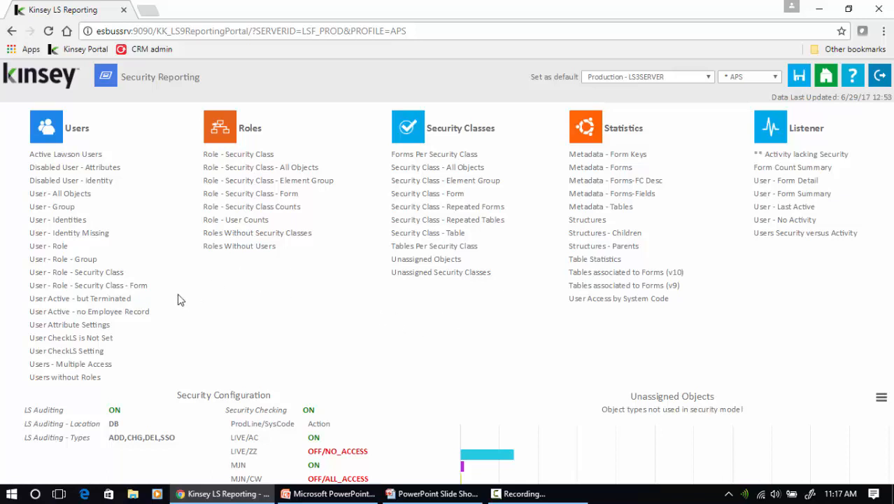
Open the User - Role report and add the first four users to an advanced User filter
click(61, 246)
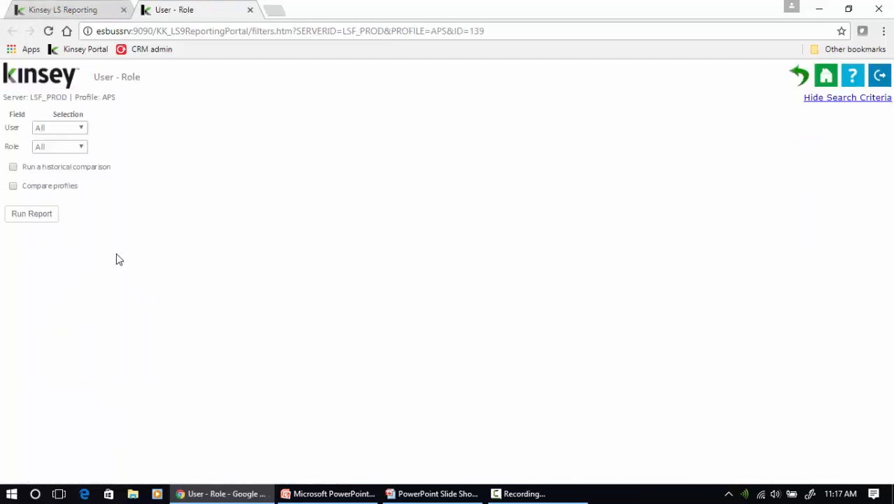
click(58, 129)
click(51, 217)
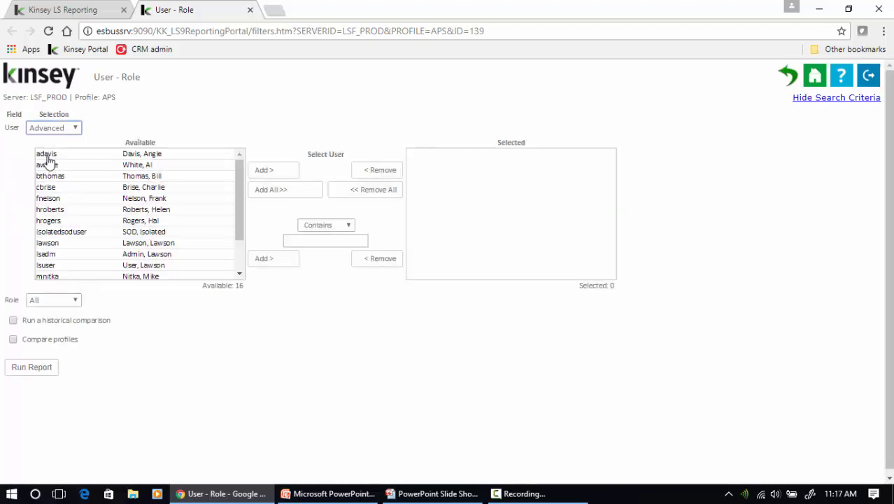
click(46, 155)
shift+click(56, 176)
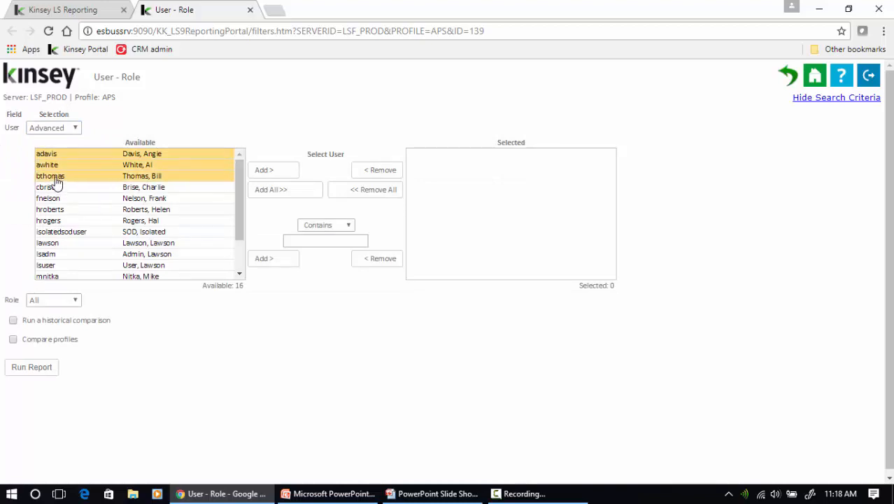
shift+click(63, 192)
click(270, 174)
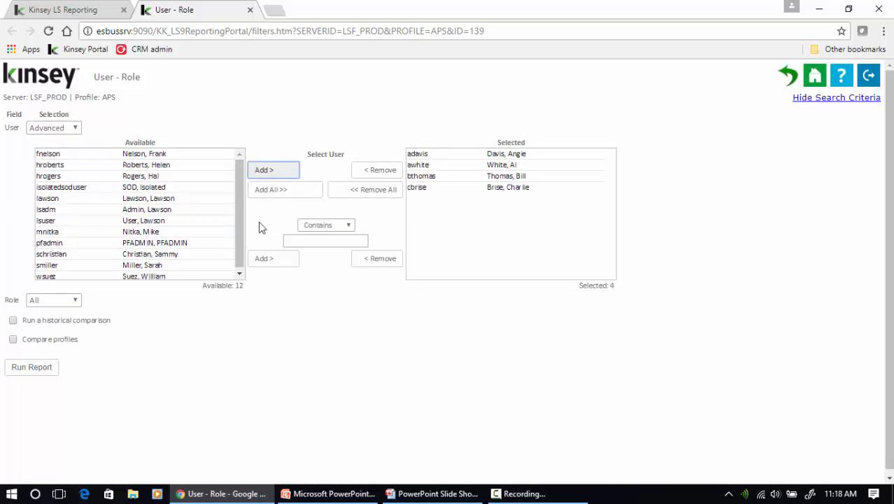
Run the report and group its 33 records by User, expanding the first user
click(32, 370)
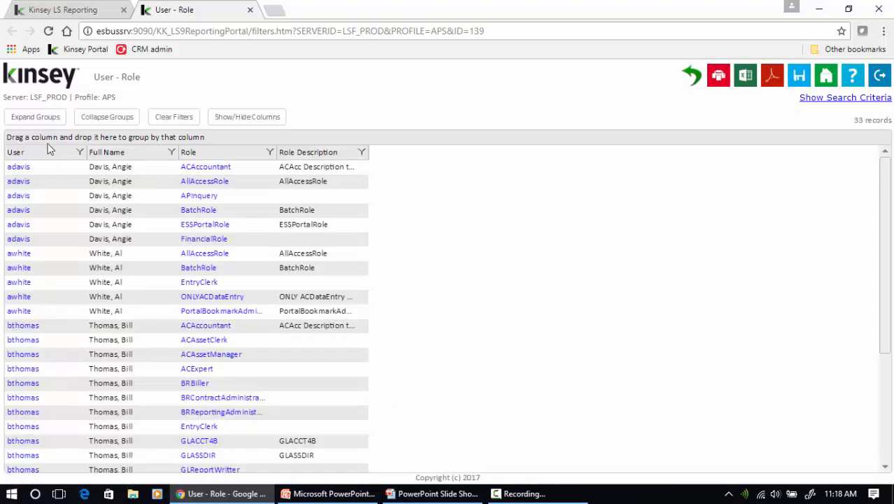
drag(42, 144, 40, 137)
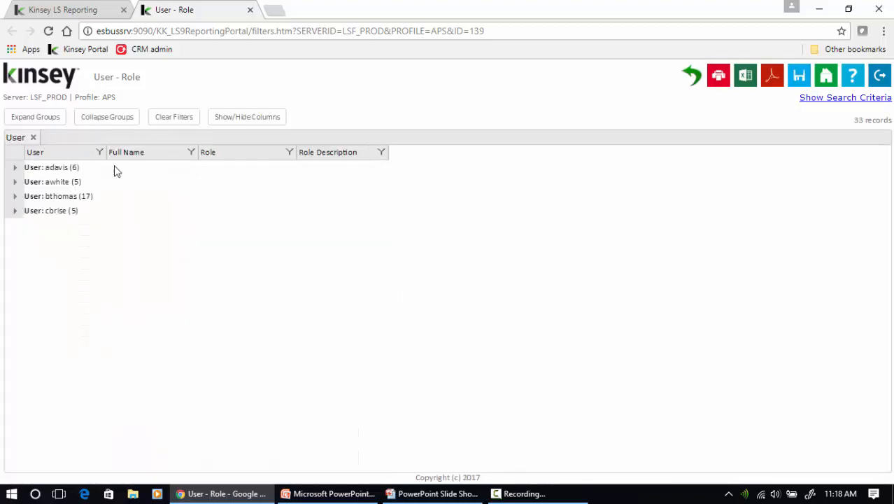
click(14, 167)
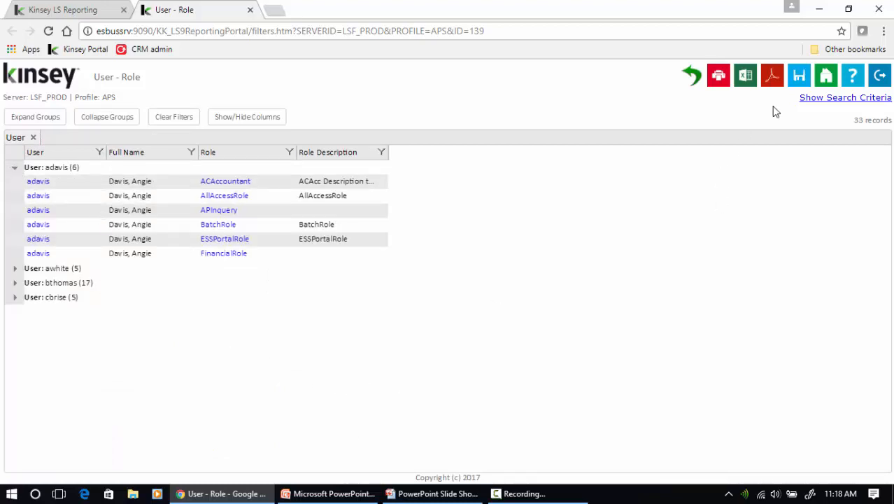
Save the User - Role report as 'Finance User Roles' and return to the home page
click(799, 79)
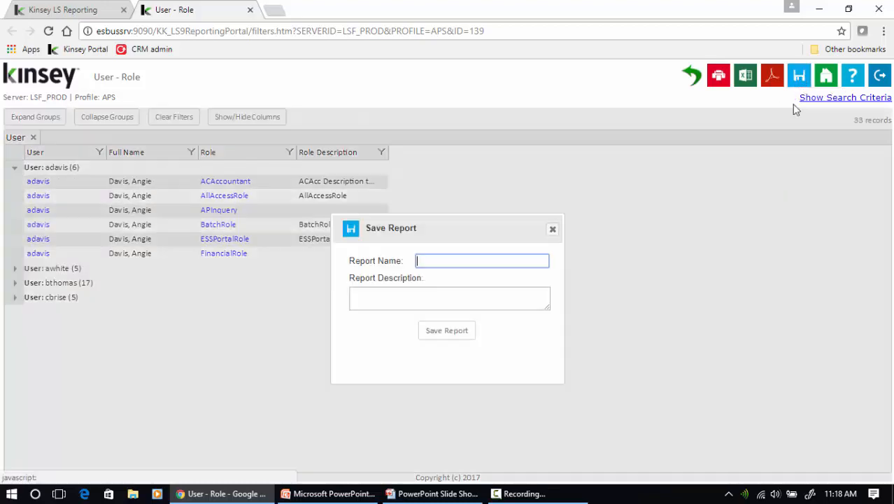
text(F)
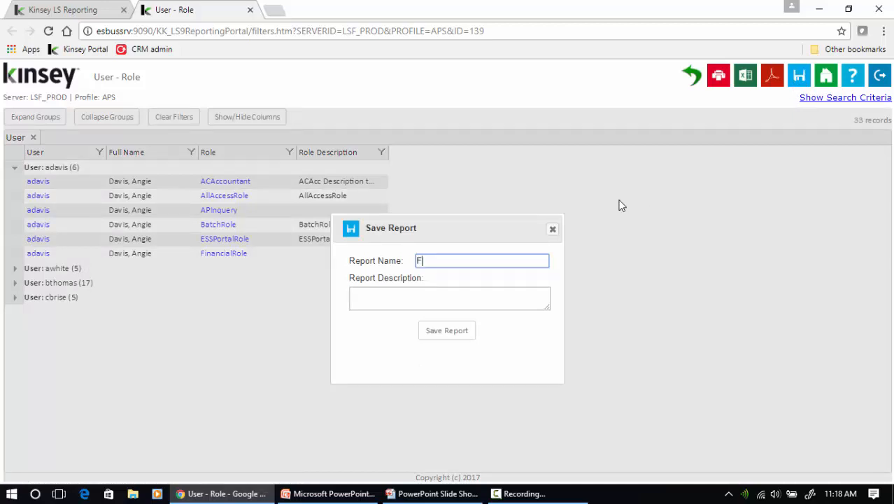
text(inance User Roles)
click(443, 331)
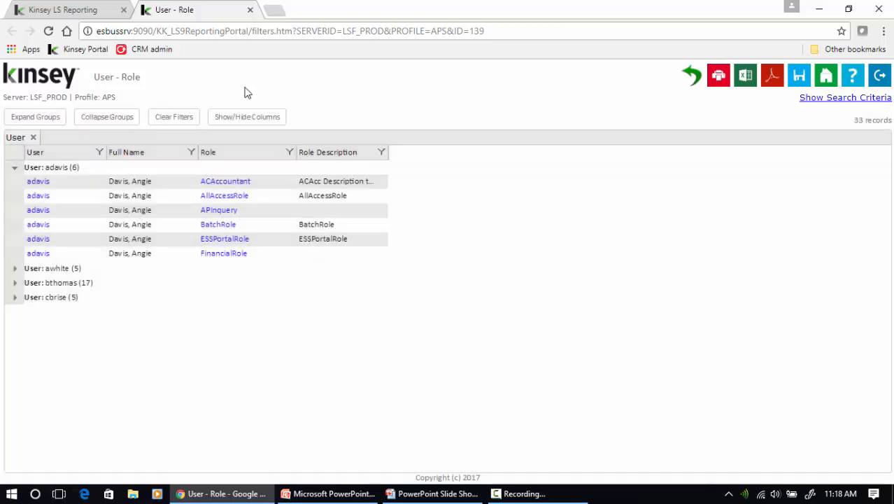
click(695, 77)
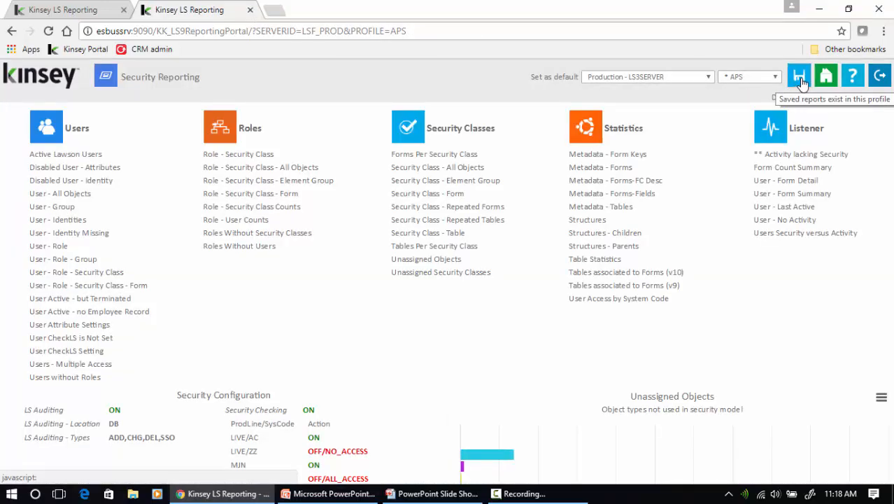
From Saved Reports, test-run Finance User Roles (33 records) and view its search criteria
click(801, 78)
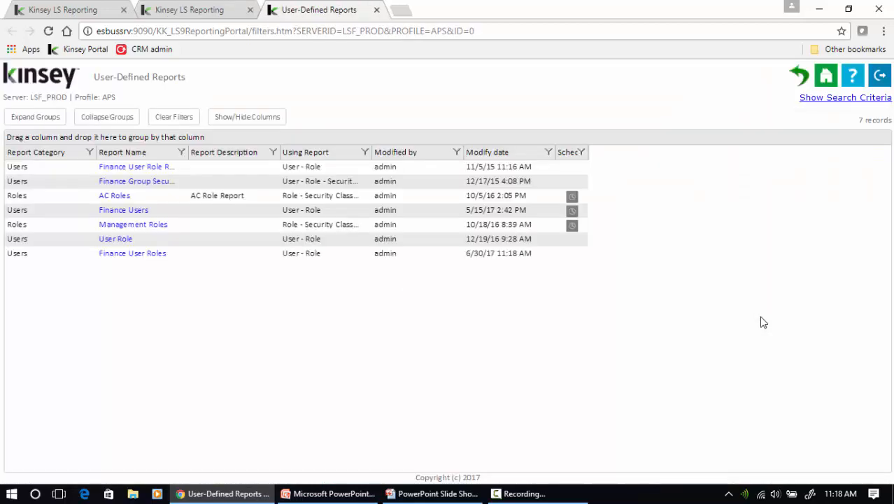
click(136, 260)
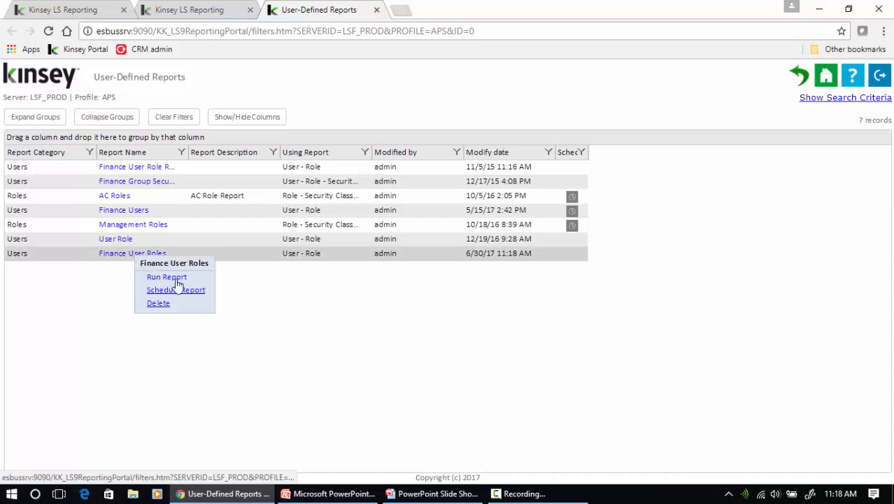
click(175, 279)
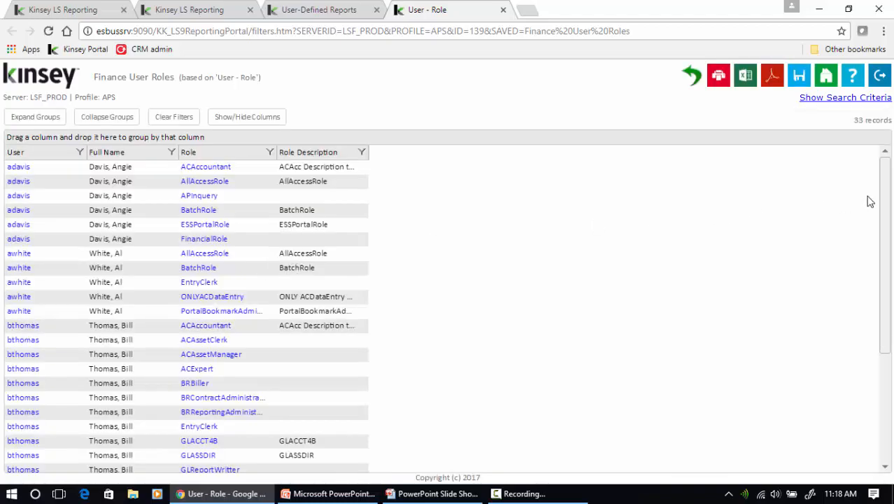
click(846, 102)
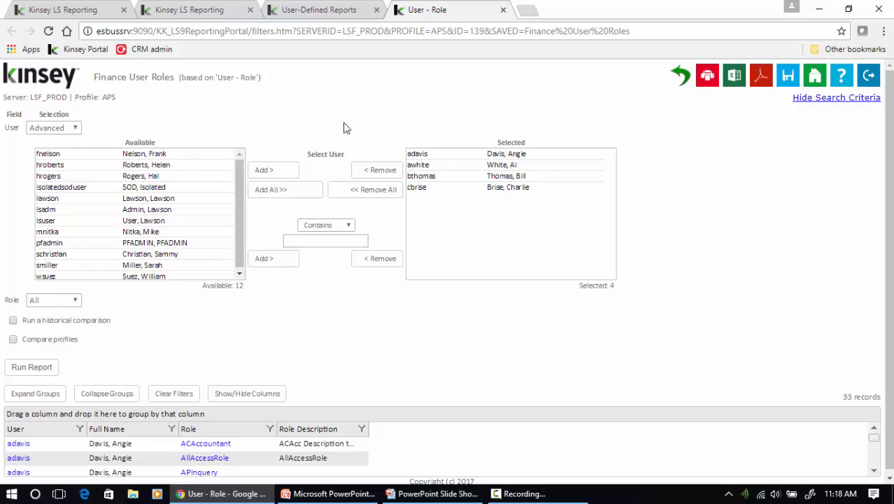
click(502, 10)
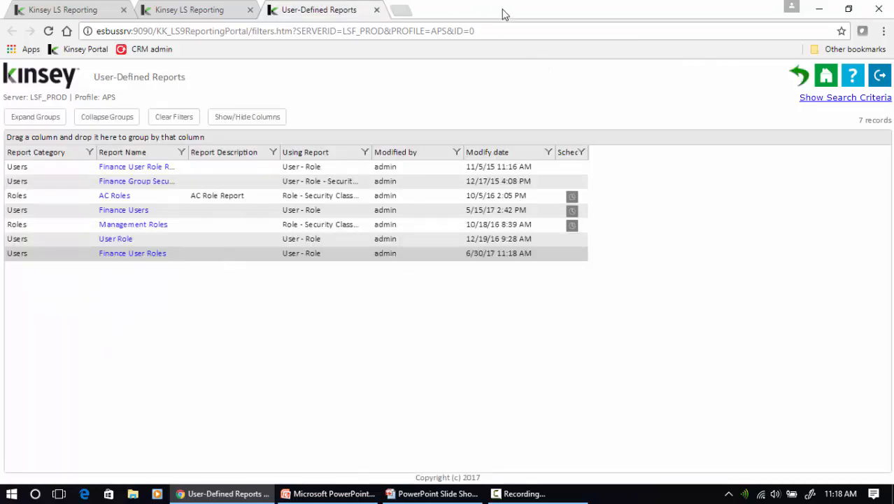
click(155, 258)
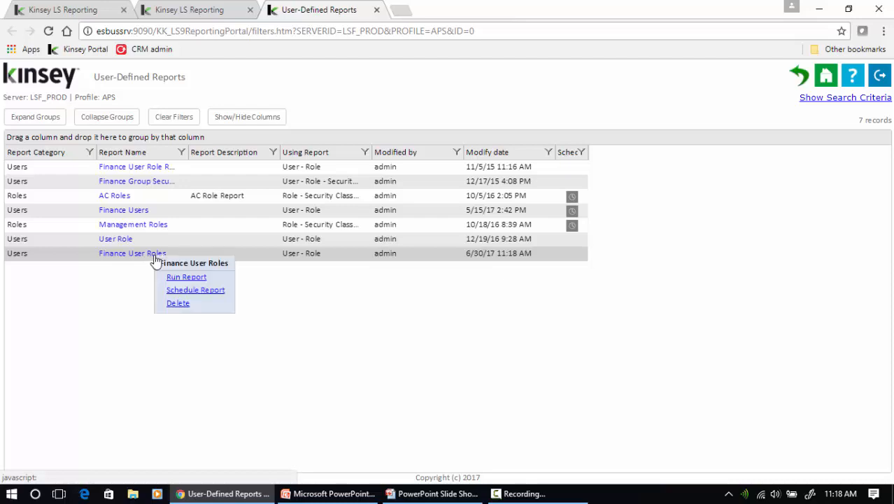
Schedule Finance User Roles on the End of Week schedule, emailed as Excel 2007 to the Finance group
click(214, 294)
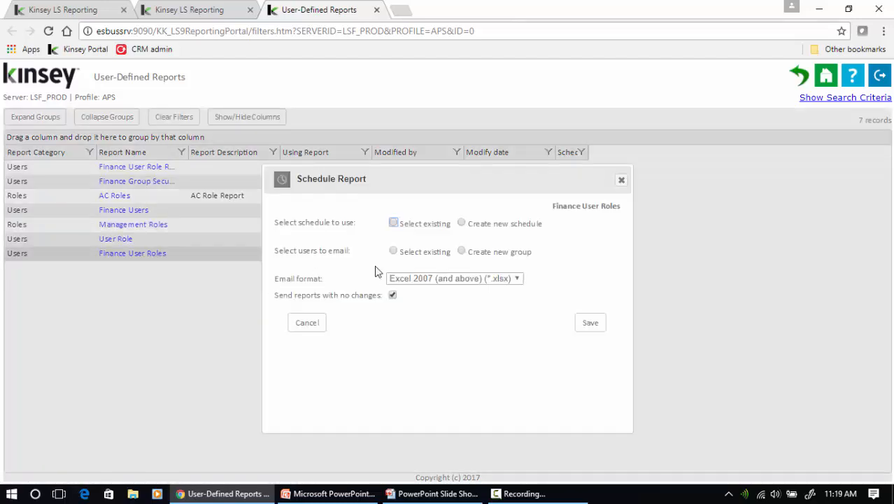
click(394, 223)
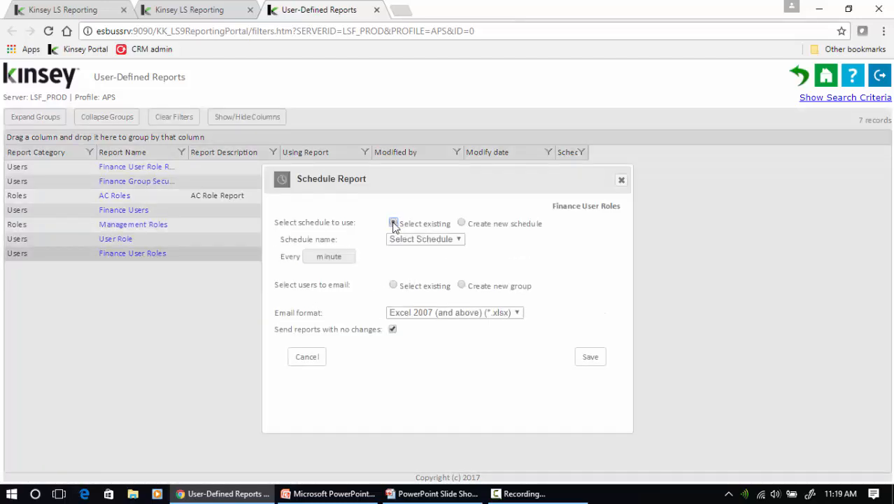
click(420, 240)
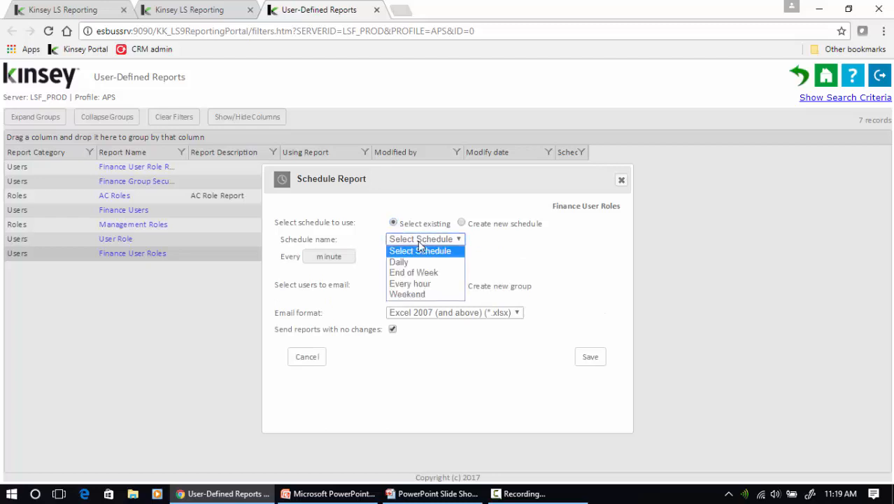
click(427, 273)
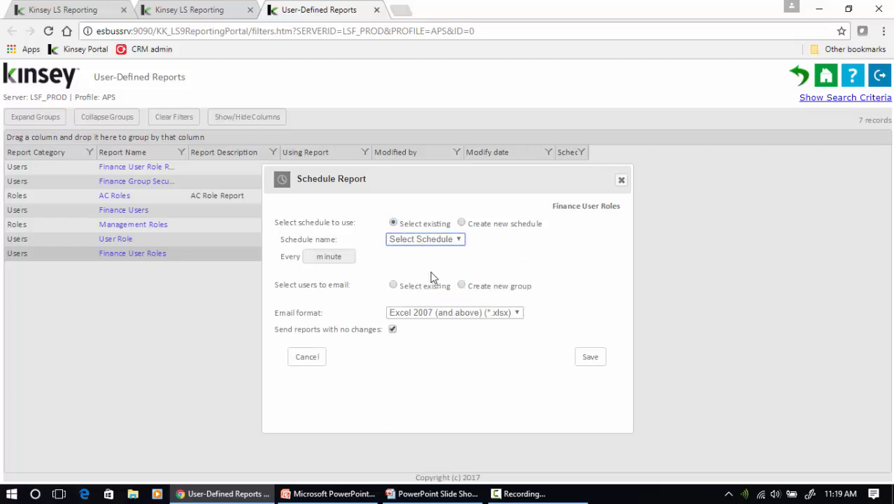
click(394, 286)
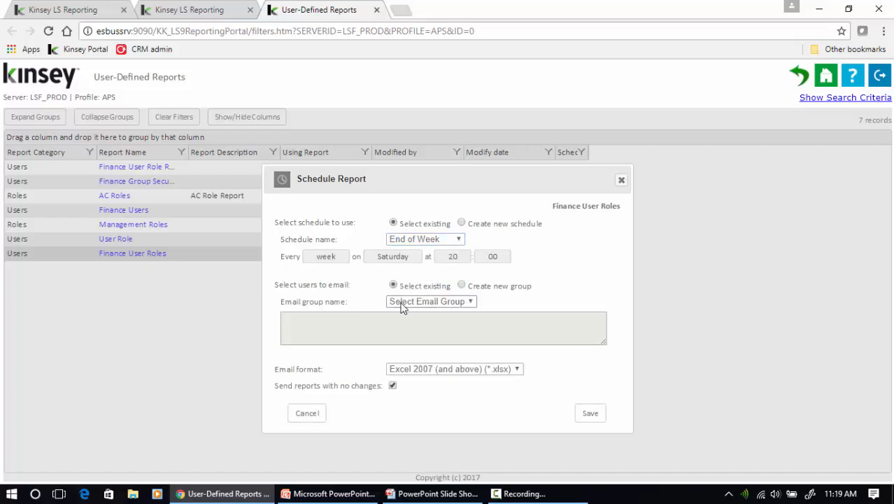
click(402, 306)
click(418, 324)
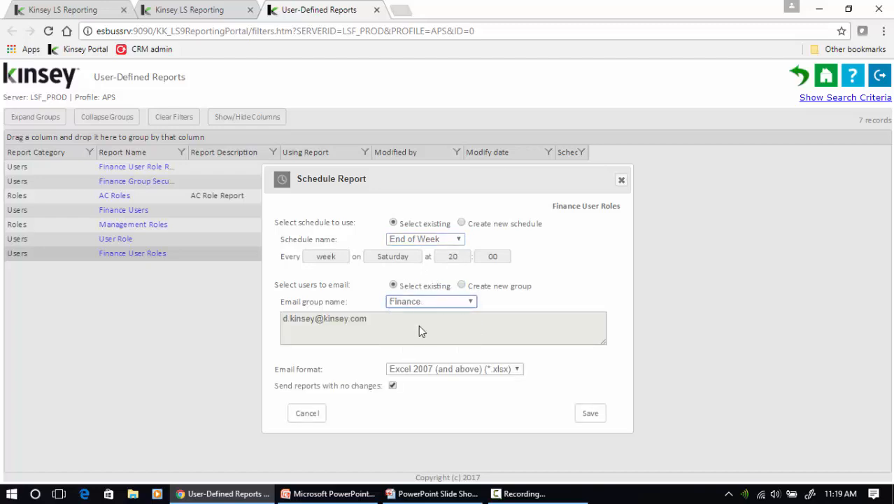
click(428, 372)
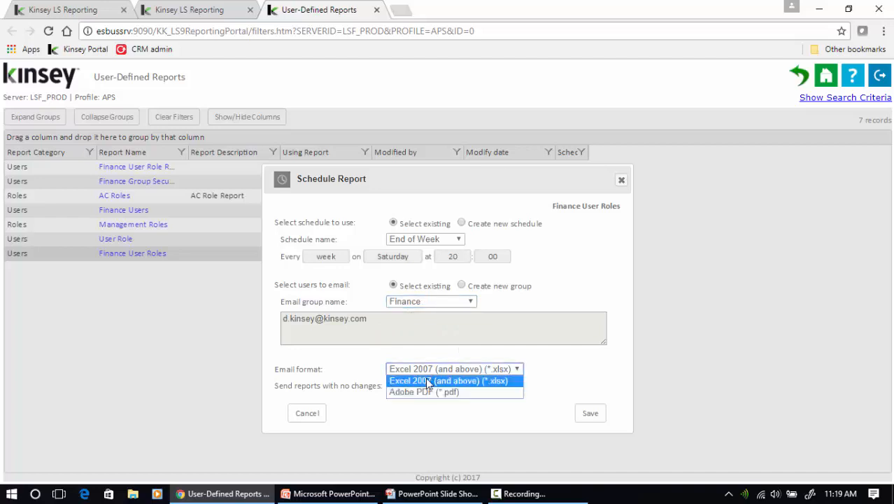
click(420, 381)
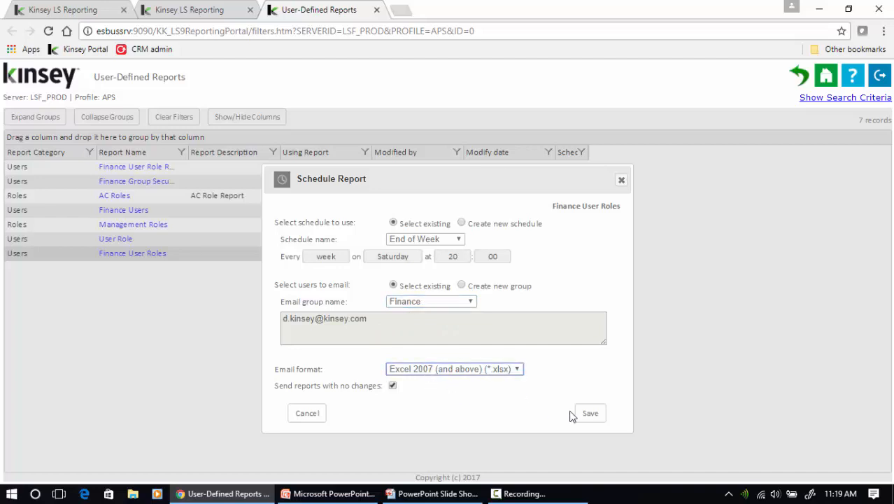
click(591, 414)
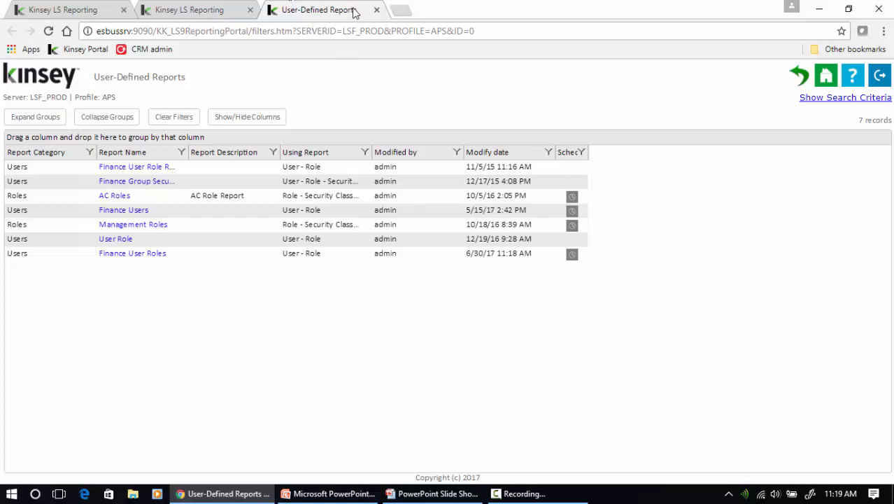
click(377, 10)
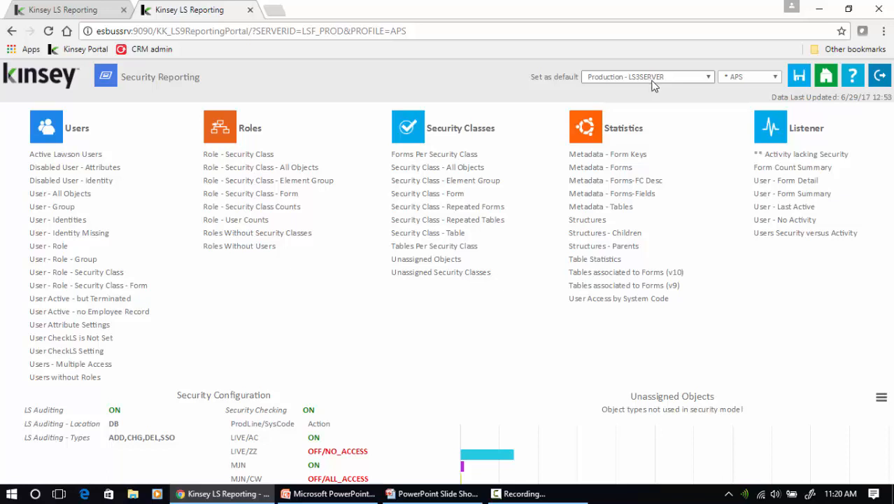
Review the portal's Administration Scheduled Tasks list, then switch to the LS Reporting section
click(826, 77)
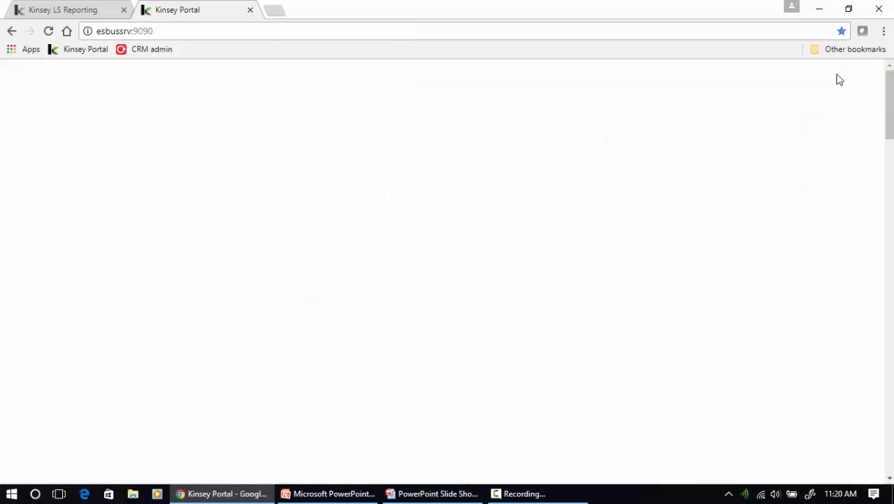
click(511, 111)
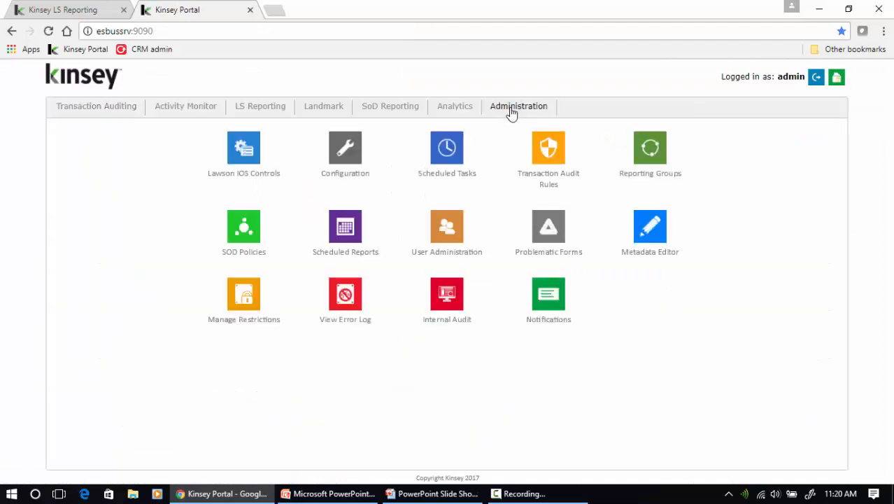
click(443, 151)
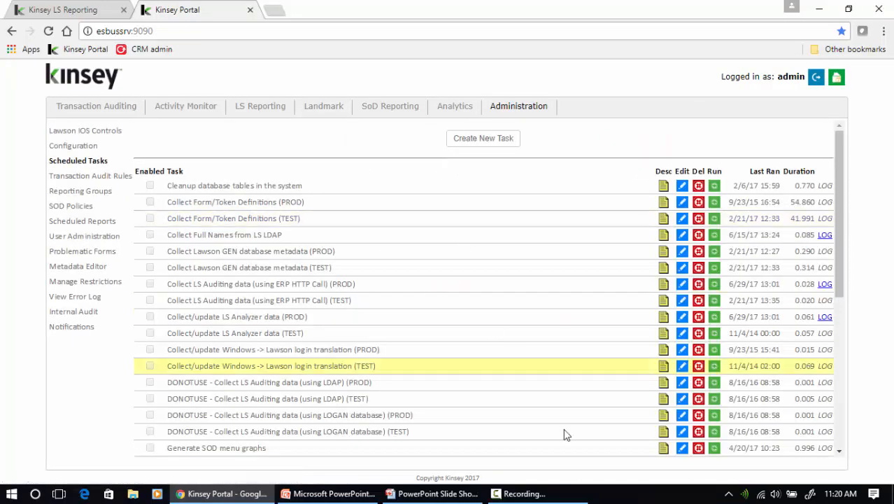
scroll(423, 415, down, 5)
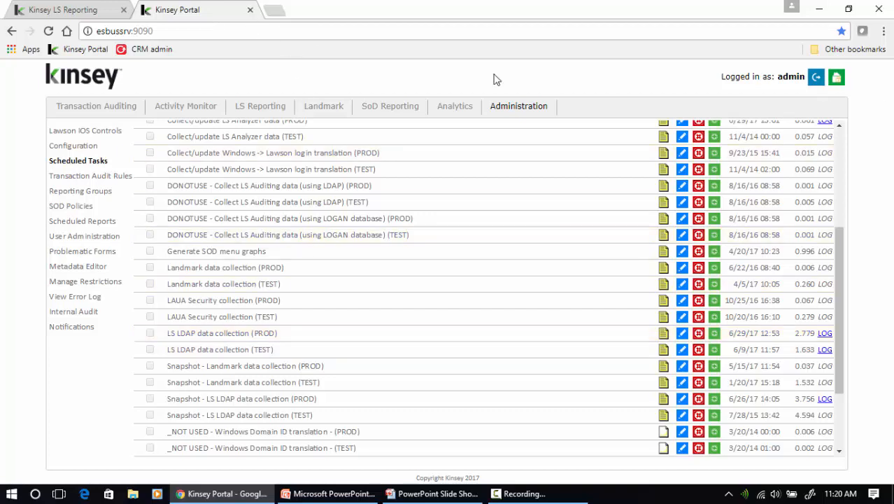
click(266, 112)
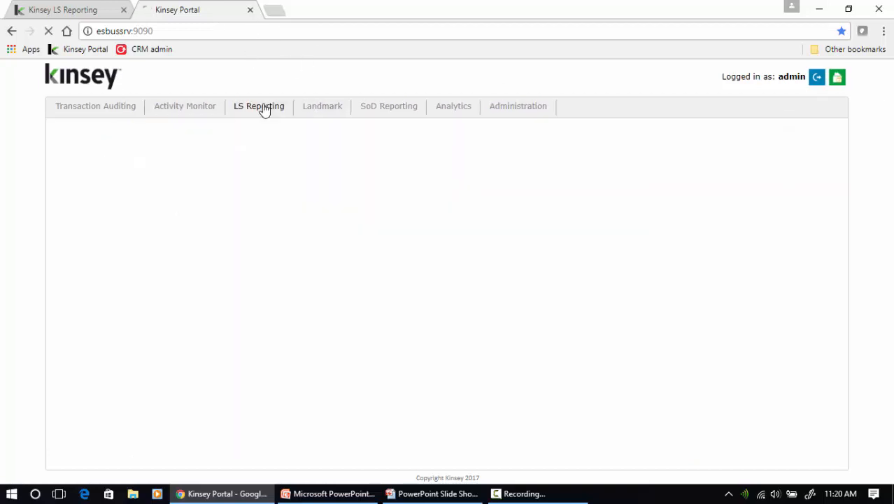
Open Security Reporting for Snapshot - Production - LS3SERVER, 12/31/2015 03:38 AM snapshot, APS profile
click(100, 162)
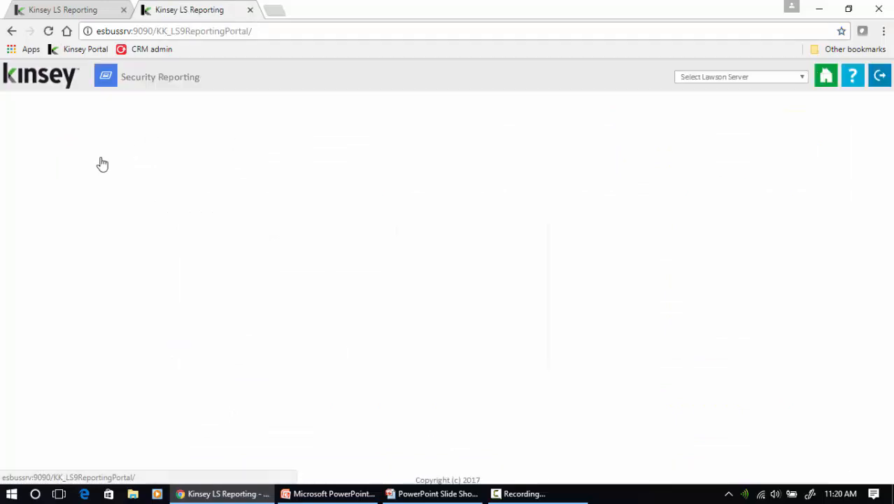
click(715, 77)
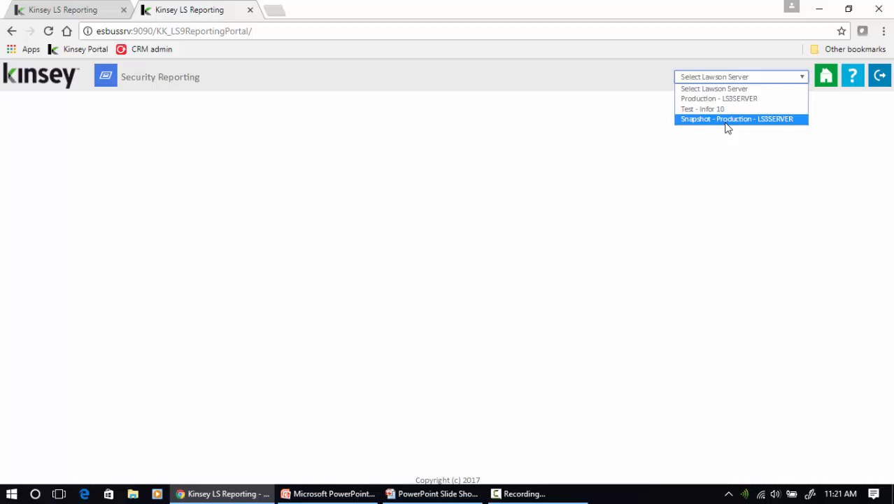
click(693, 119)
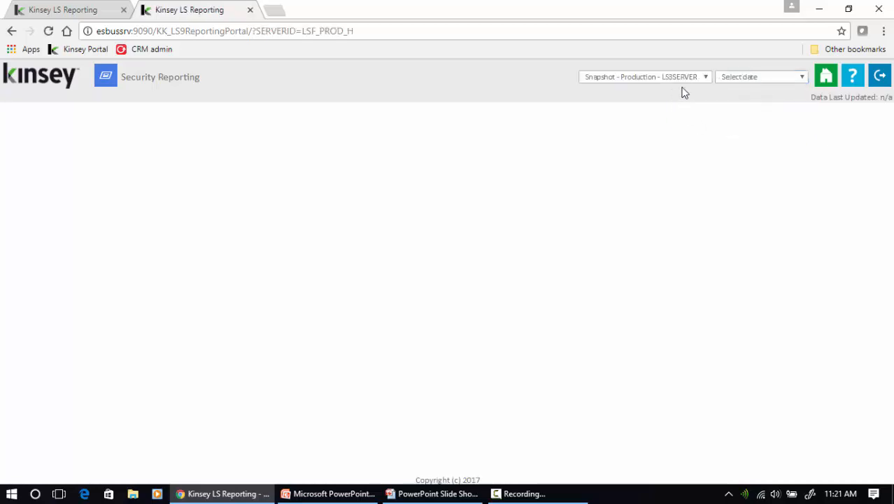
click(738, 77)
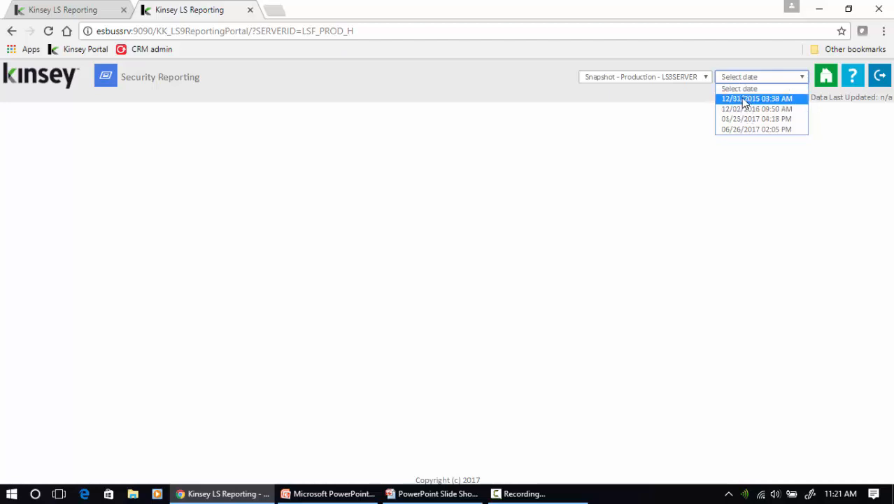
click(741, 97)
click(766, 78)
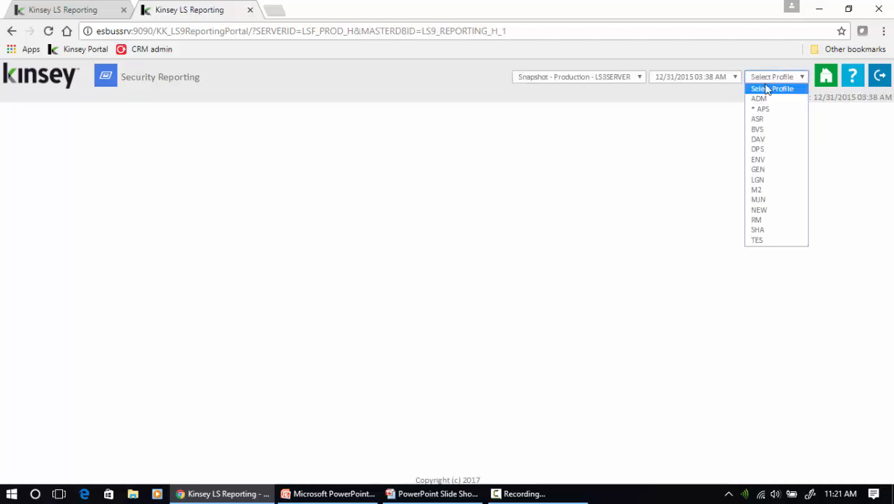
click(769, 109)
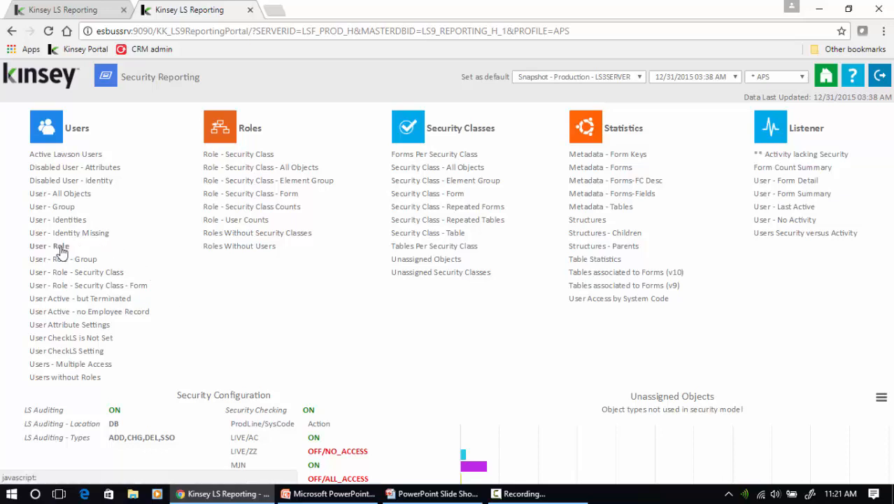
Run the 503-record User - Role - Security Class snapshot report, then close its tab
click(83, 277)
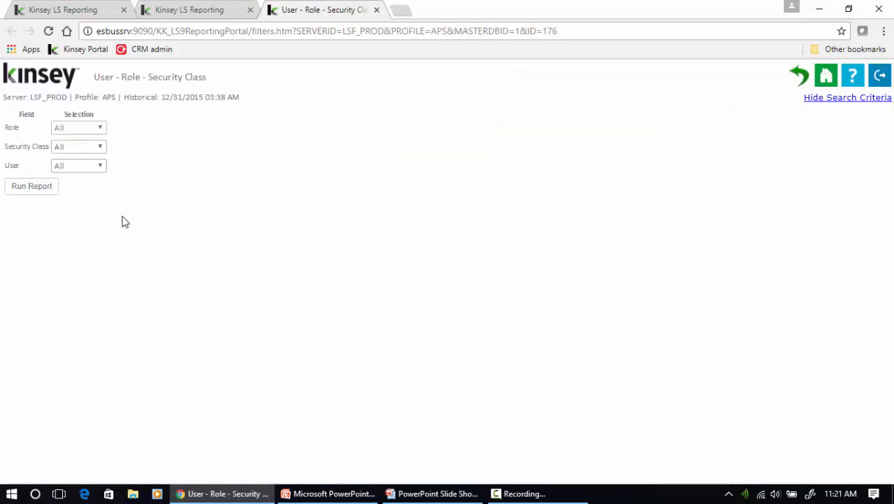
click(55, 132)
click(56, 136)
click(21, 187)
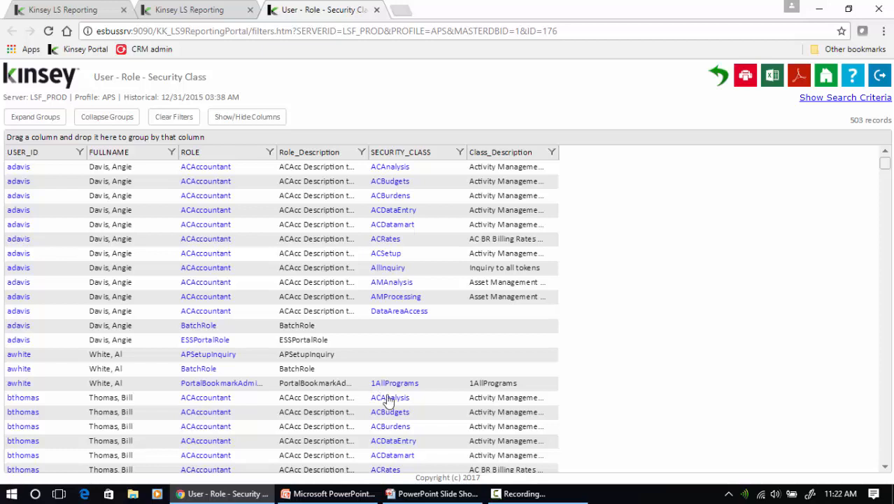
click(376, 10)
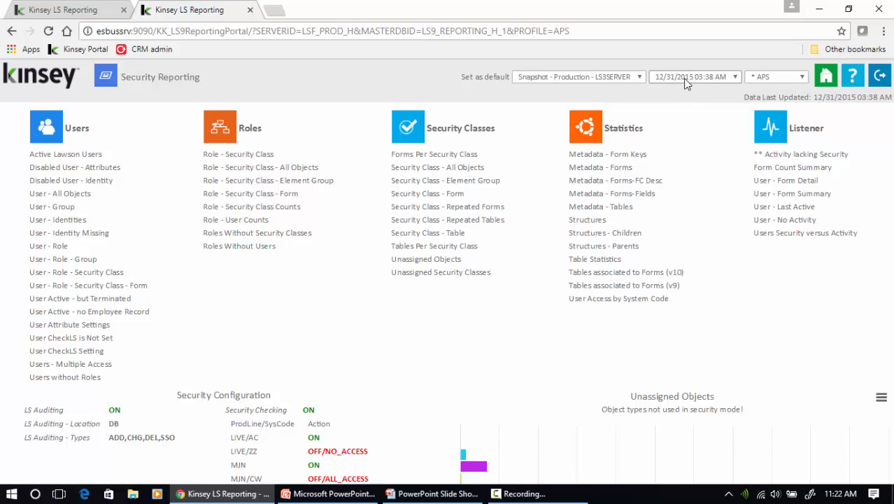
Switch the server to Production - LS3SERVER and the profile to APS
click(606, 76)
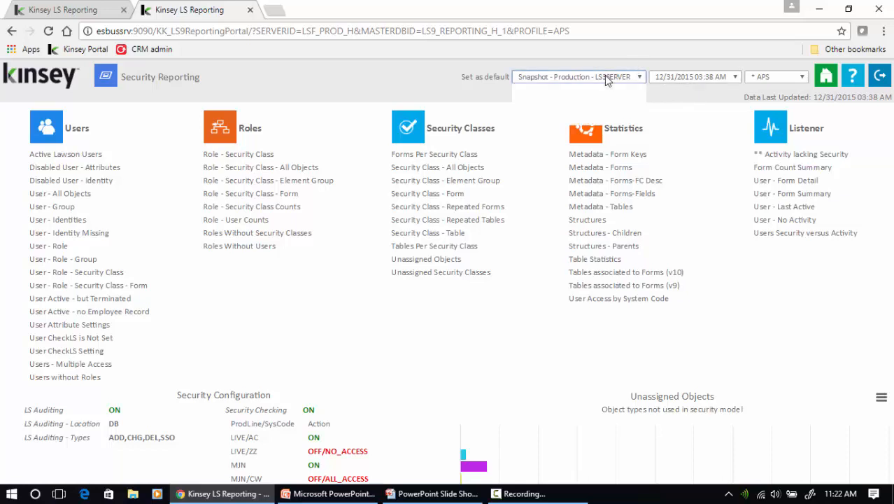
click(600, 98)
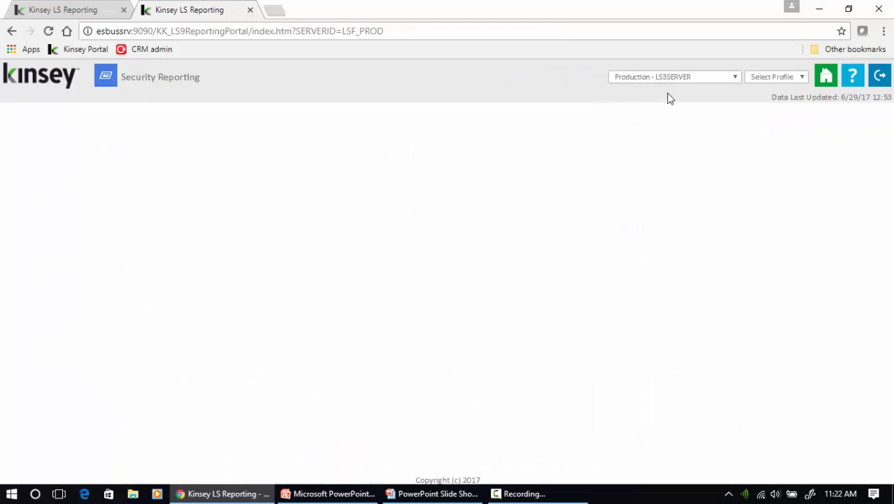
click(752, 78)
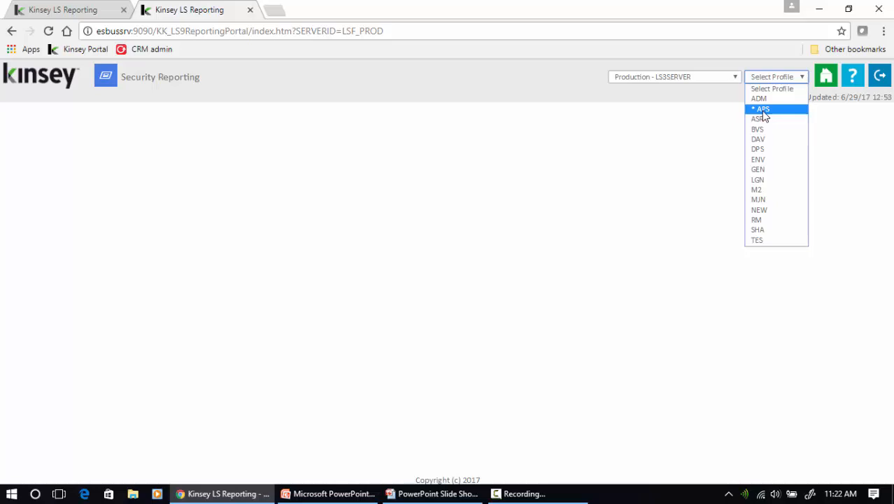
click(762, 110)
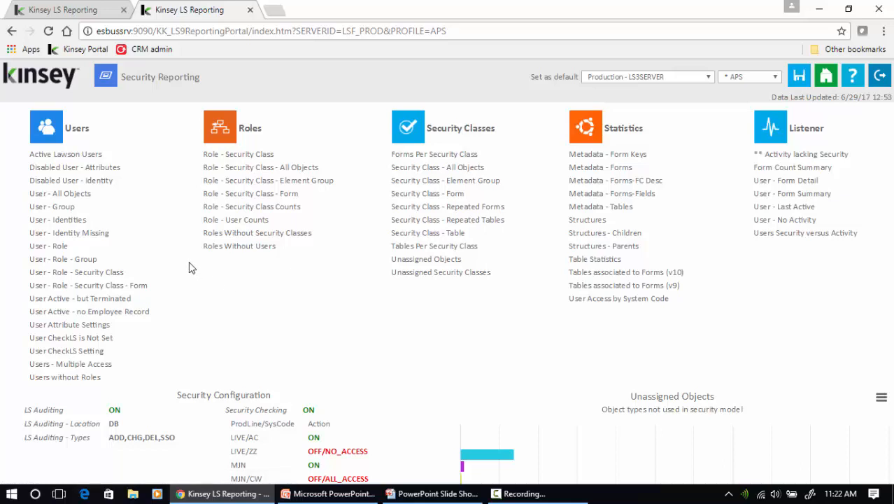
Run Security Class - Form as a historical comparison against the 12/31/2015 03:38 AM snapshot
click(412, 196)
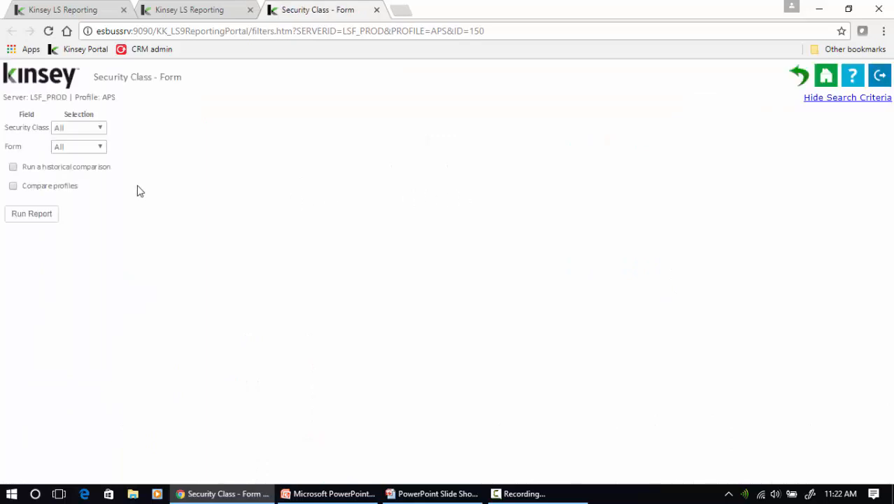
click(13, 166)
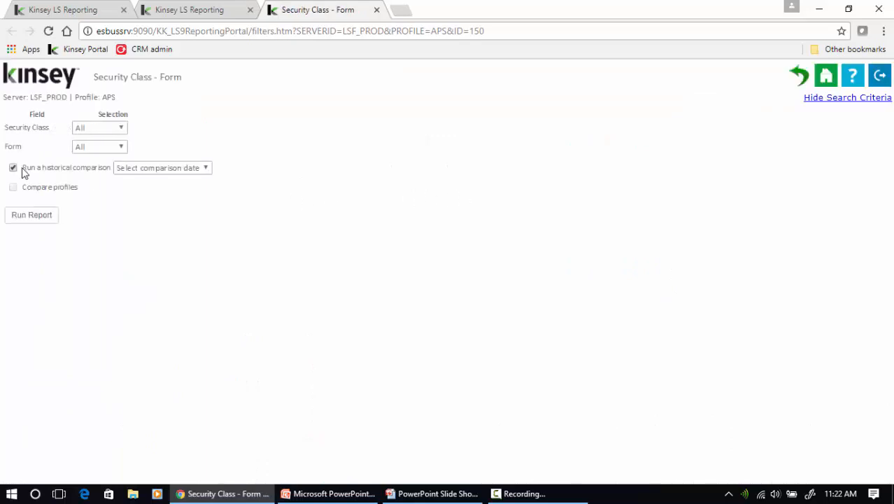
click(168, 172)
click(171, 190)
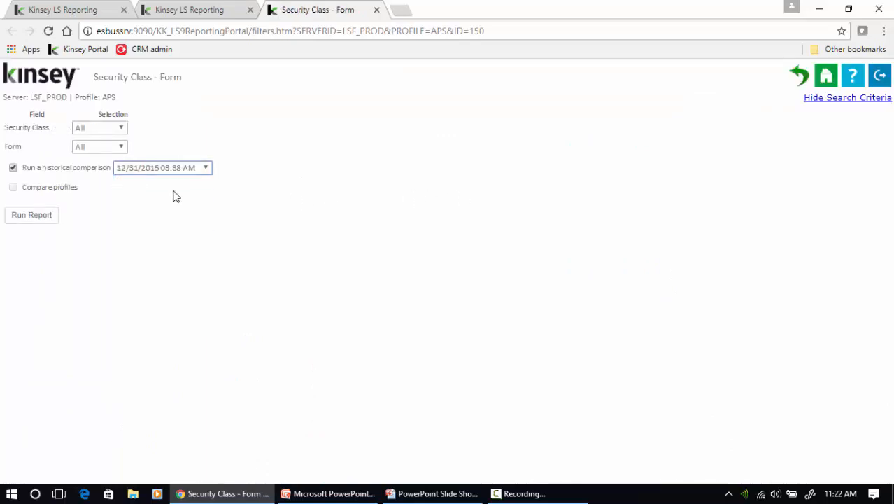
click(18, 219)
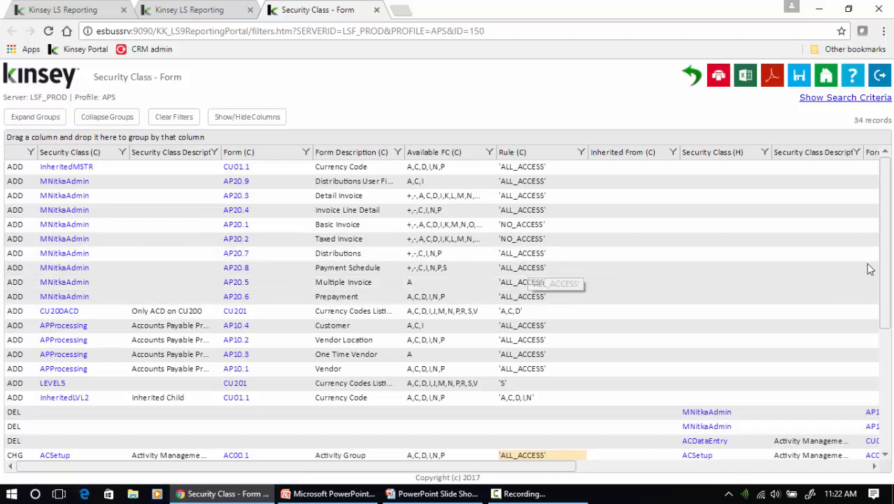
scroll(871, 296, down, 3)
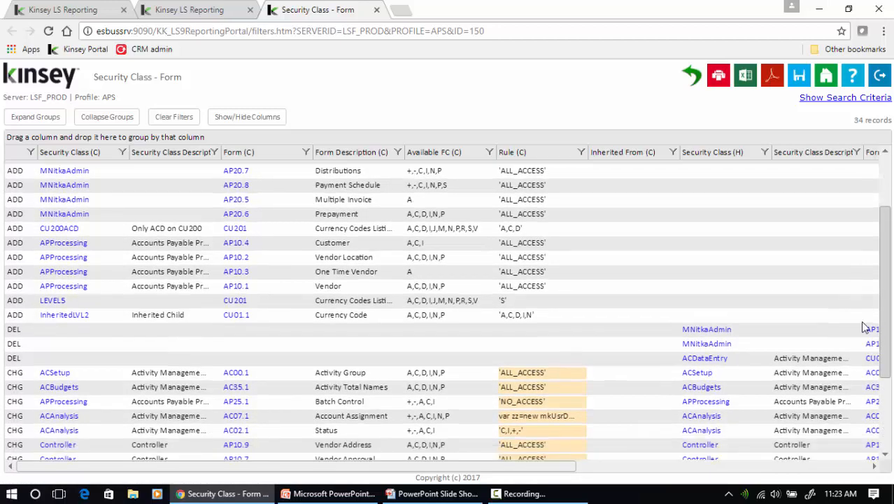
scroll(871, 326, down, 1)
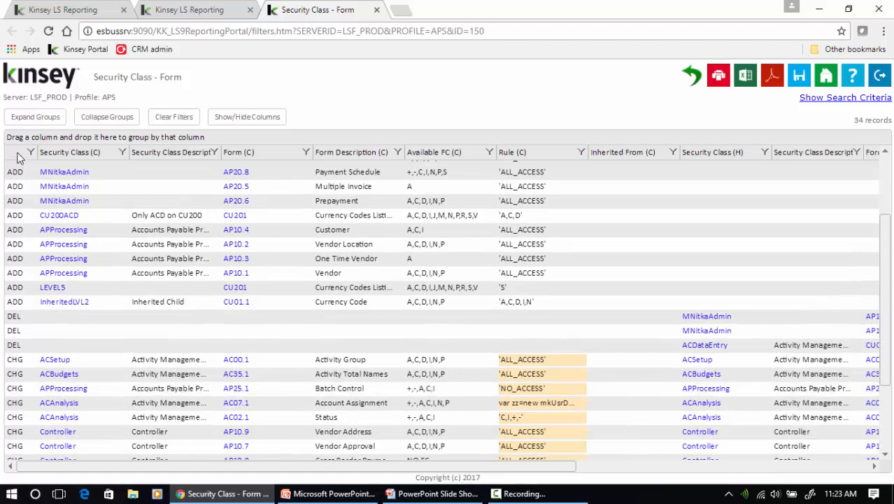
Group the comparison rows by ADD/DEL/CHG, expand CHG, review its columns, and close the report
drag(17, 153, 15, 140)
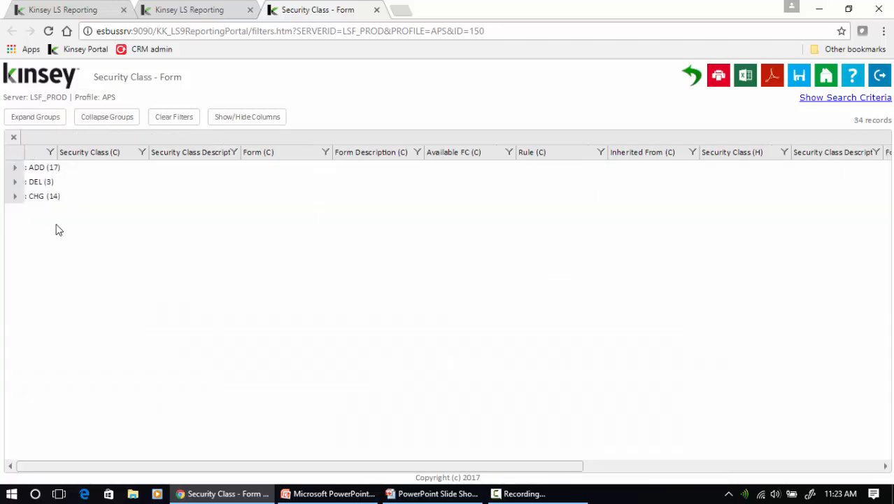
click(13, 197)
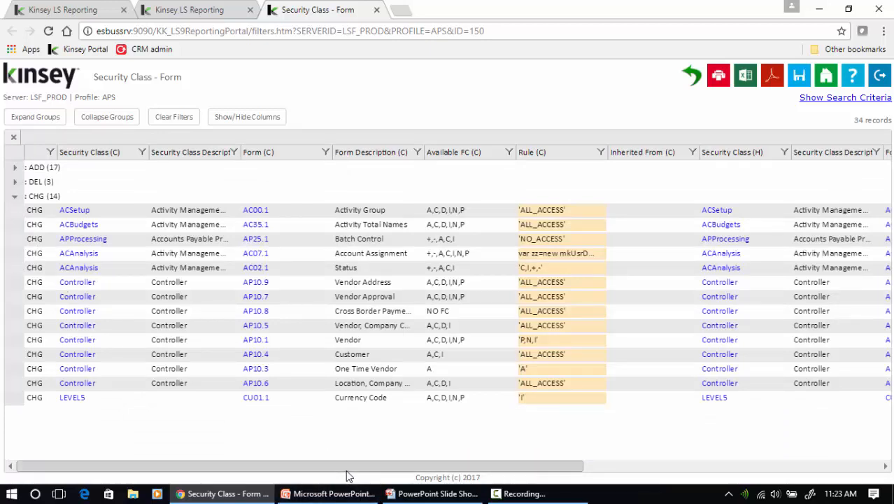
drag(349, 476, 617, 481)
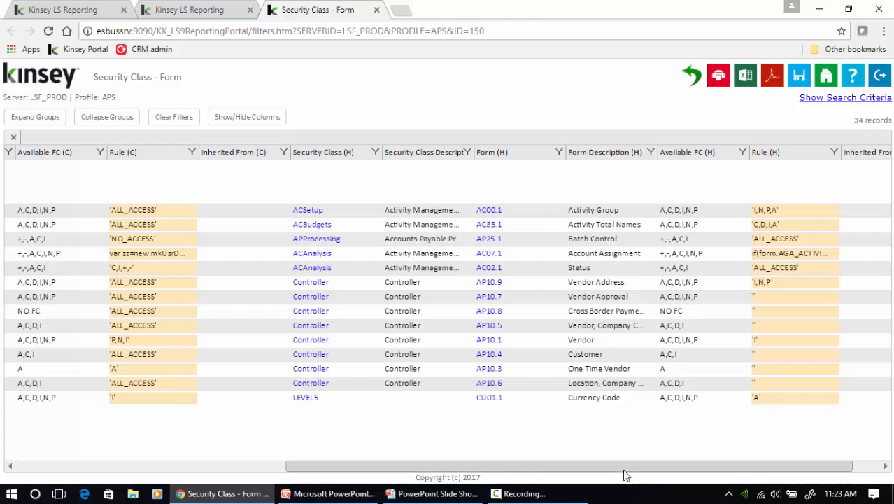
drag(622, 467, 309, 458)
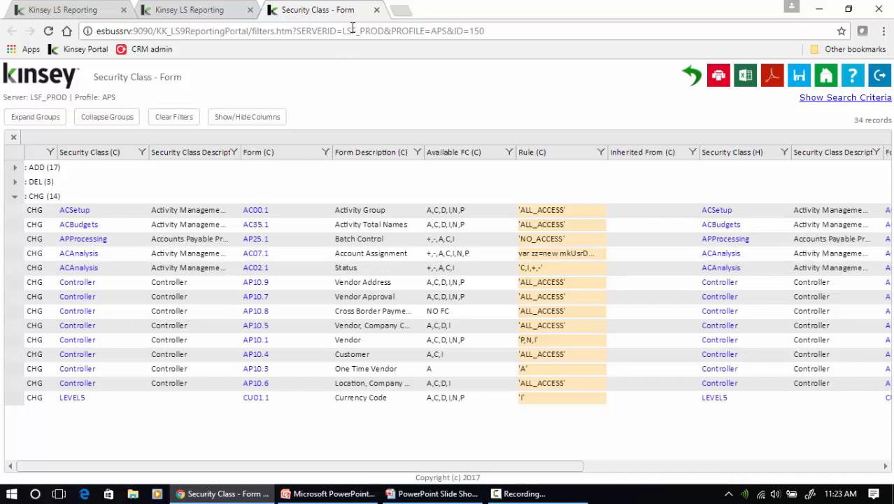
click(375, 11)
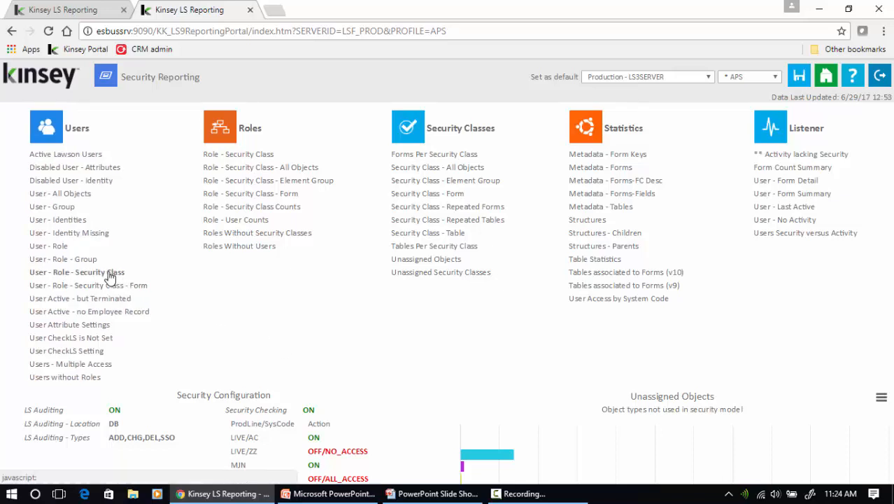
click(49, 245)
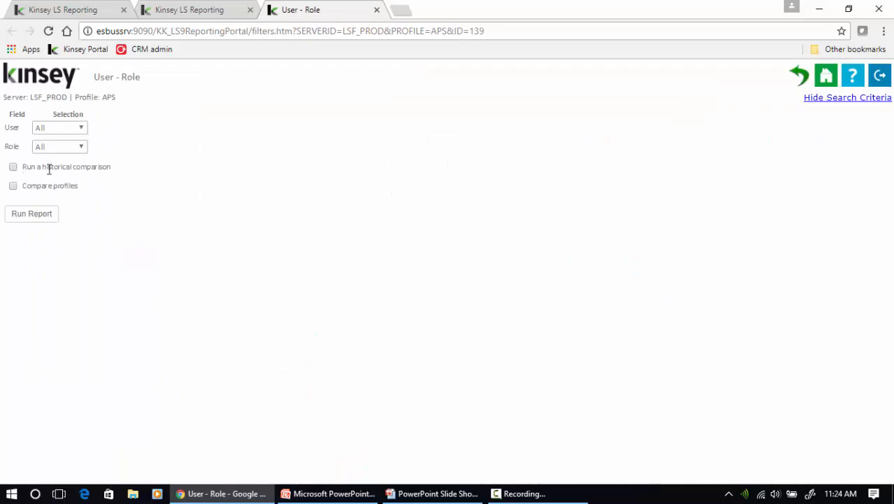
click(13, 186)
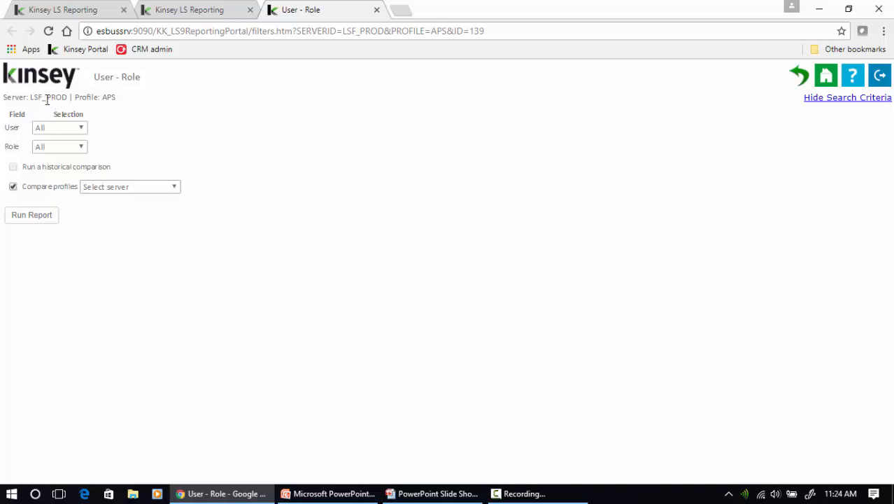
click(106, 189)
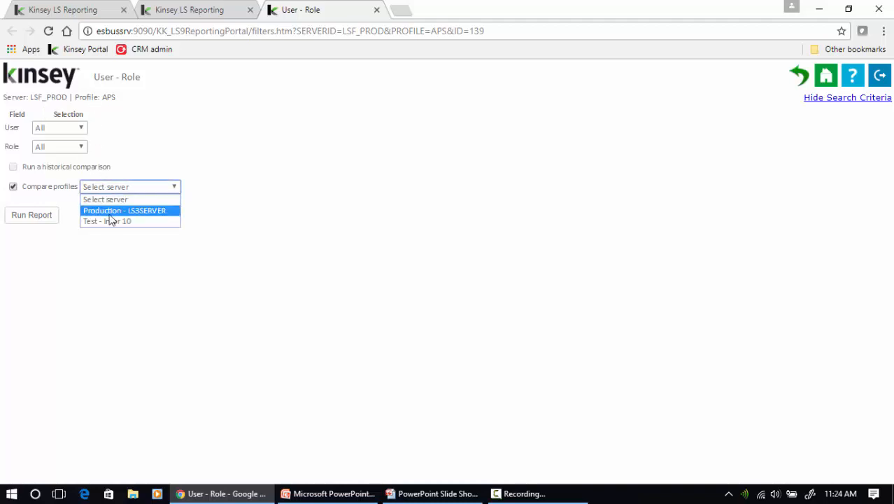
click(121, 232)
click(219, 186)
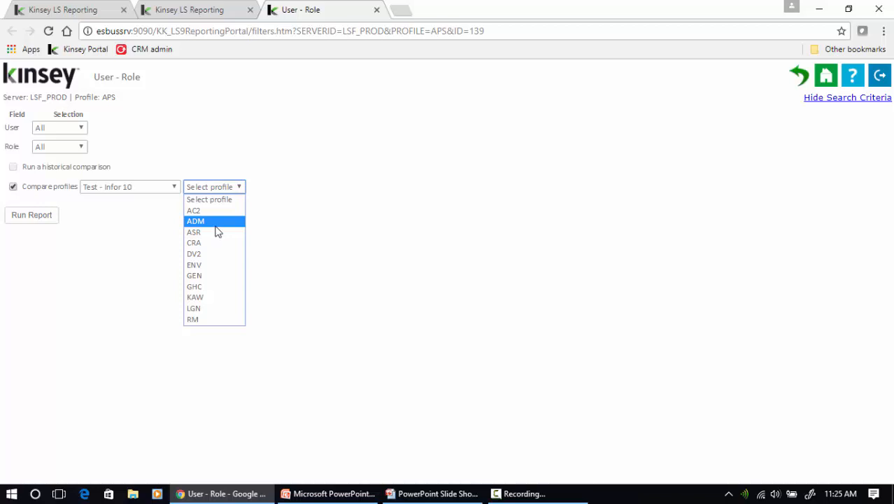
click(376, 10)
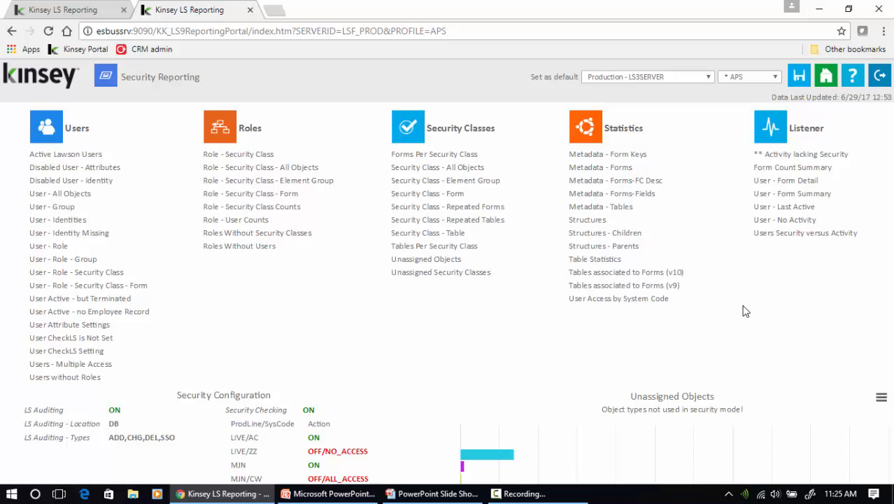
click(433, 201)
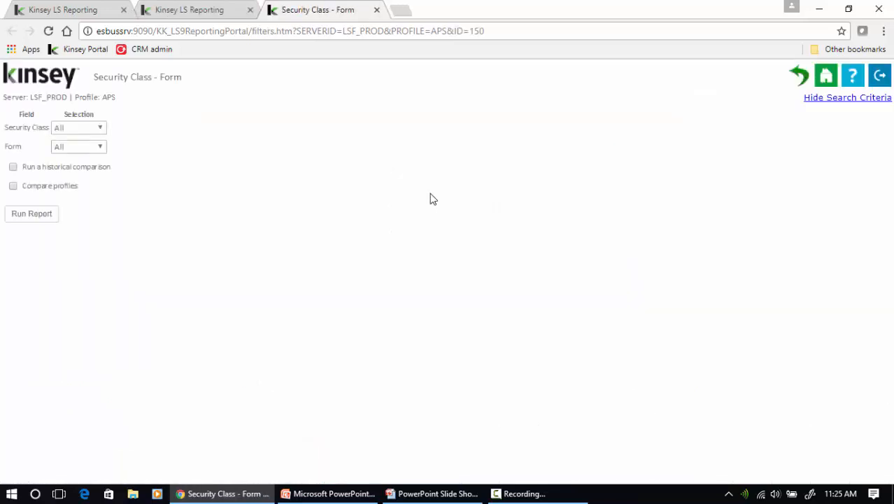
click(16, 218)
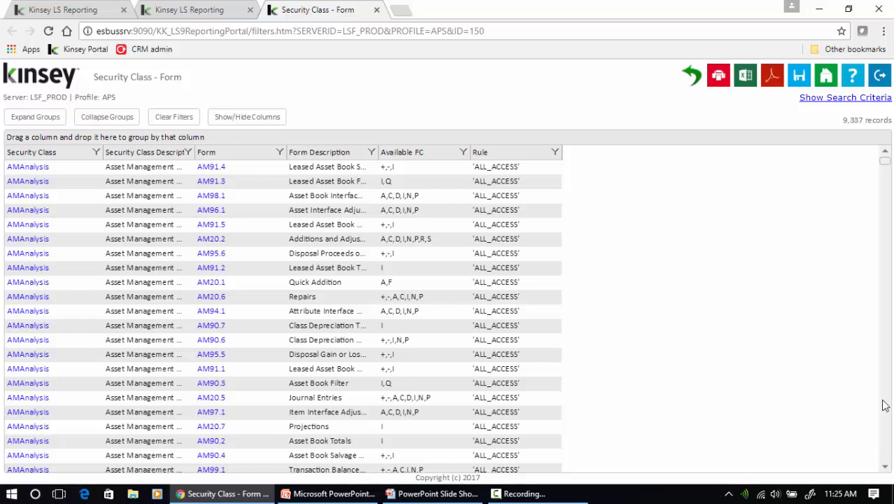
click(376, 10)
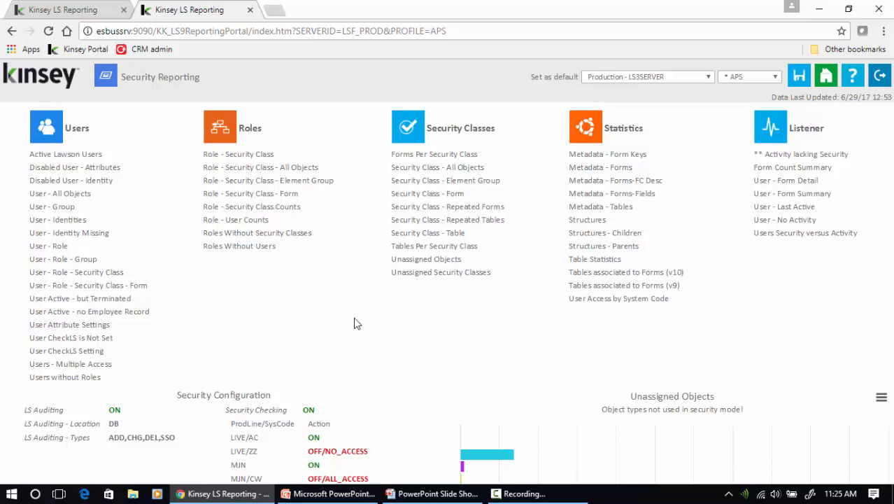
Close the second tab and open Security Analyzer from the portal's LS Reporting section
click(251, 11)
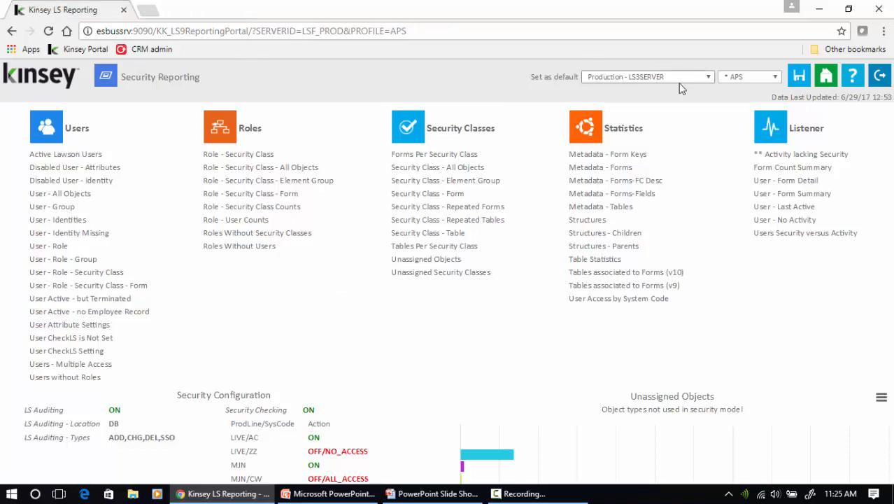
click(829, 76)
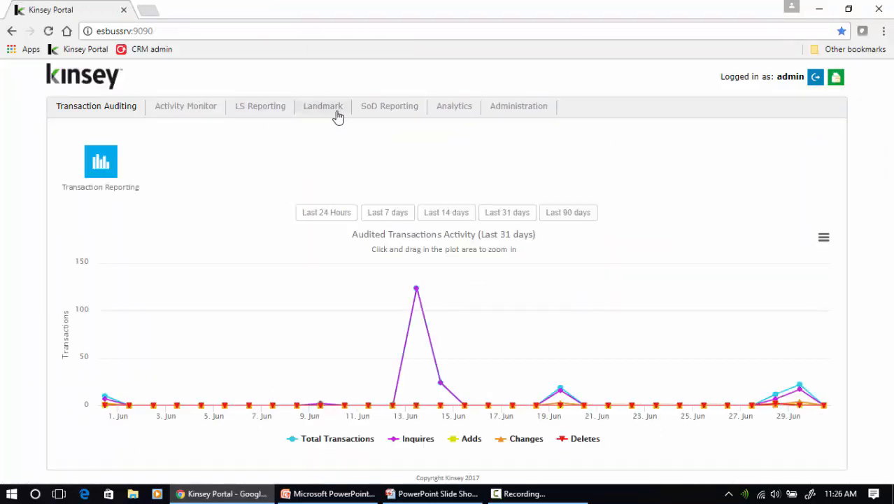
click(274, 110)
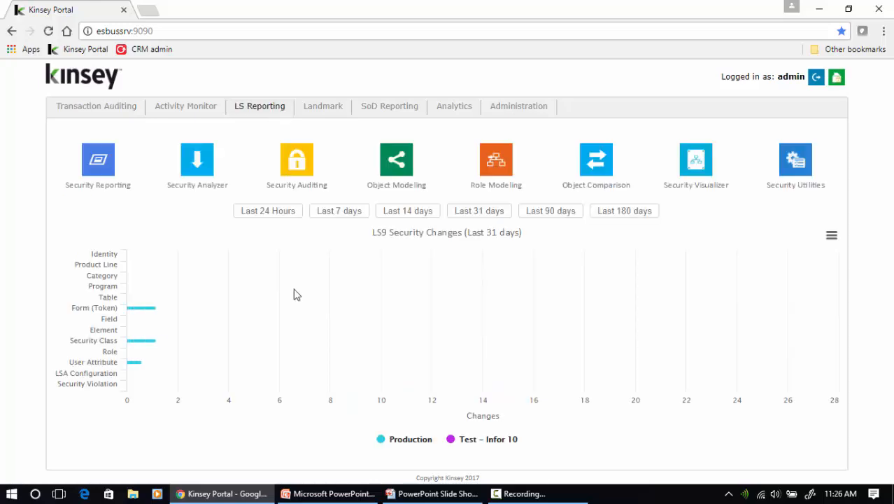
click(196, 159)
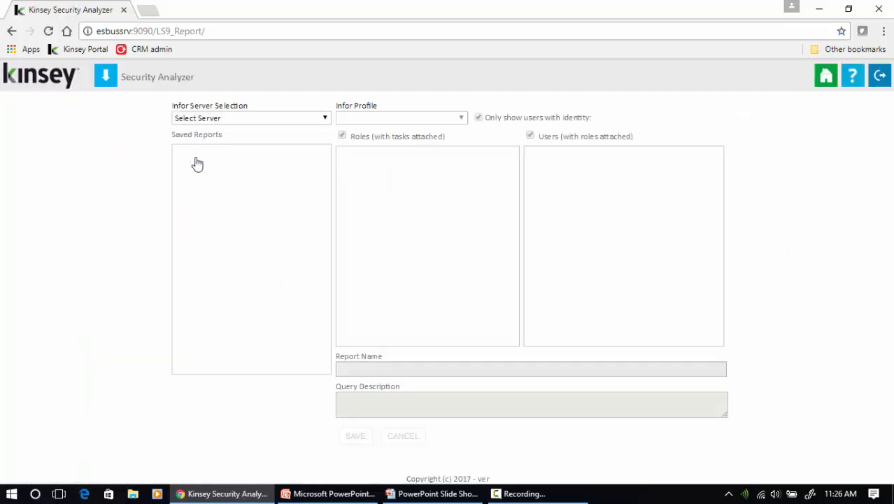
Choose the Production - LS3SERVER server and the * APS Infor profile
click(265, 120)
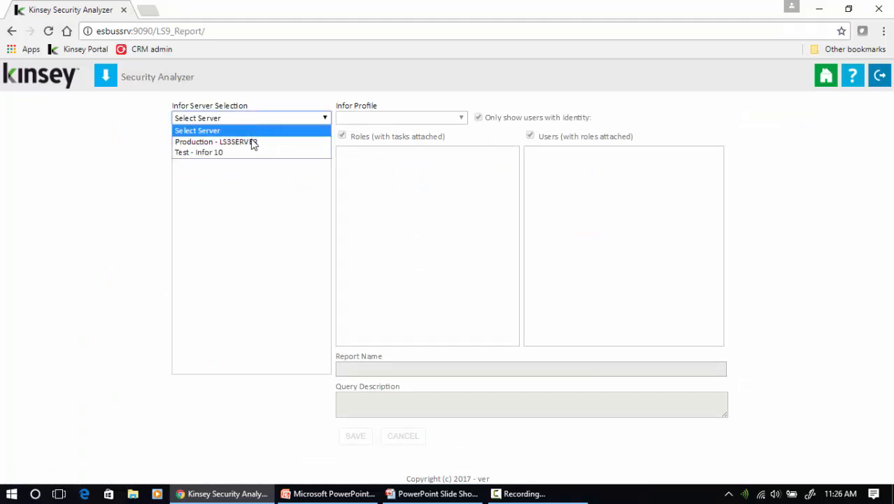
click(254, 142)
click(401, 119)
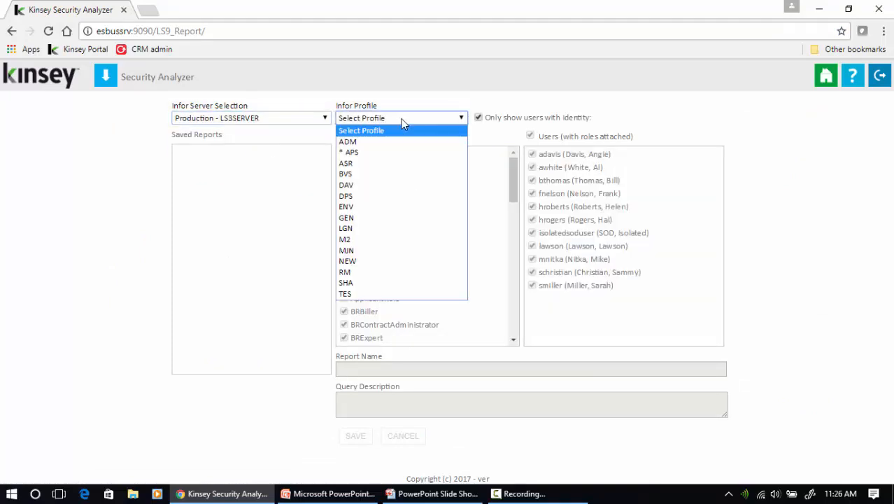
click(352, 152)
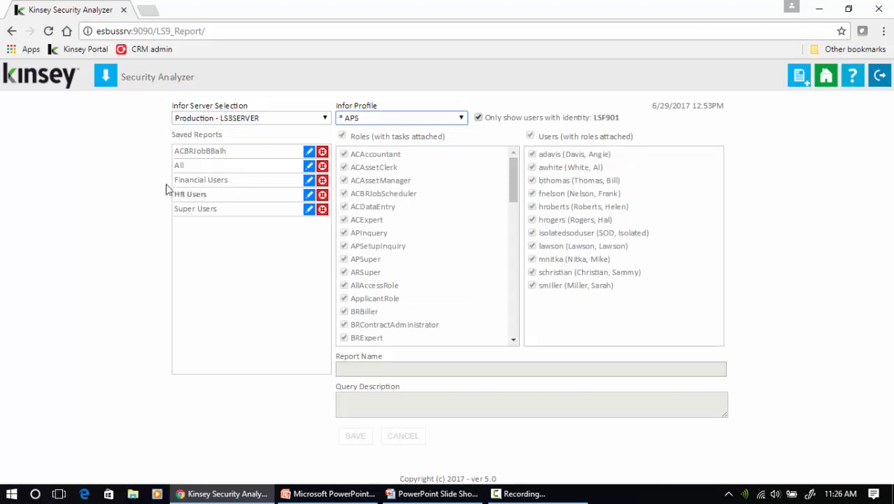
Generate the Financial Users report as Excel and download the results
click(219, 180)
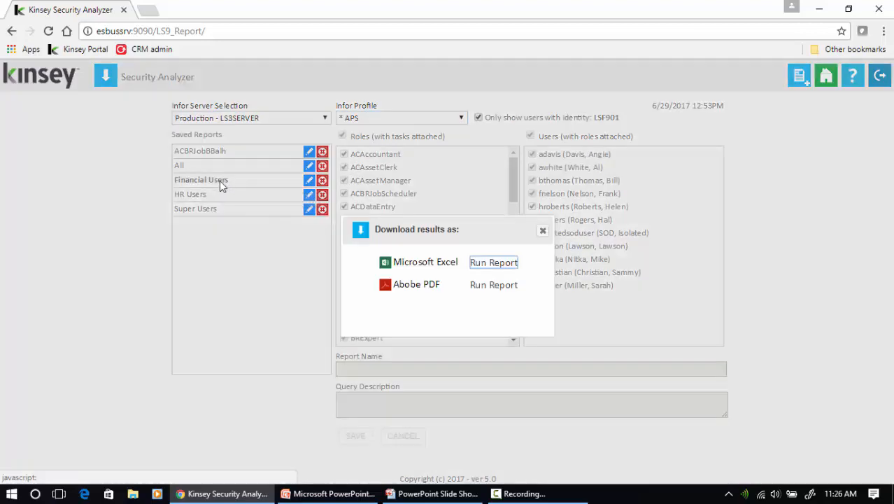
click(485, 264)
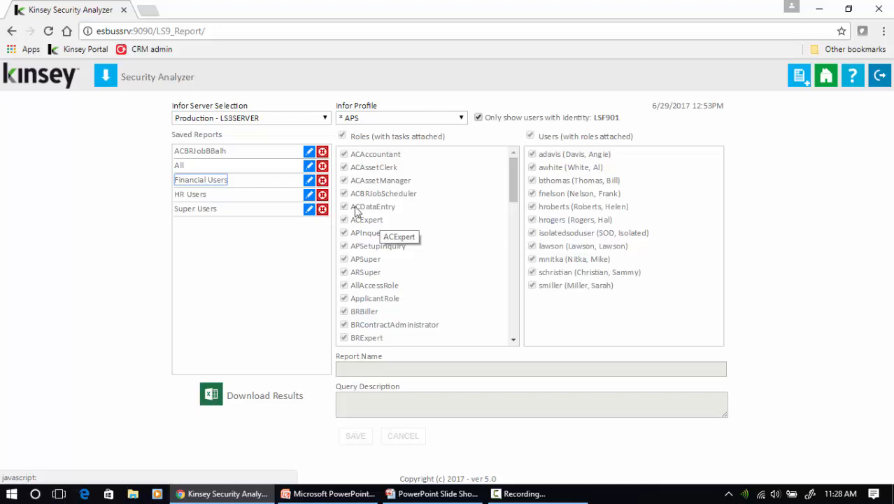
click(259, 398)
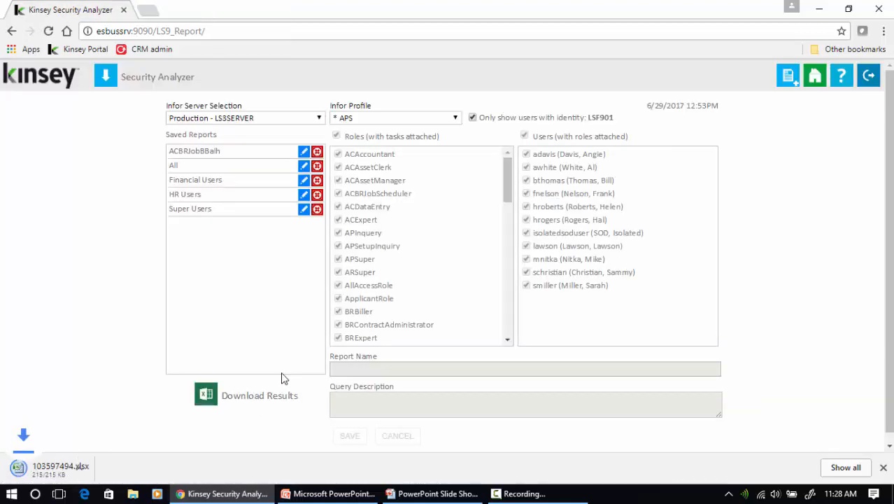
Open the downloaded 103597494.xlsx workbook and dismiss the Document Recovery files
click(53, 467)
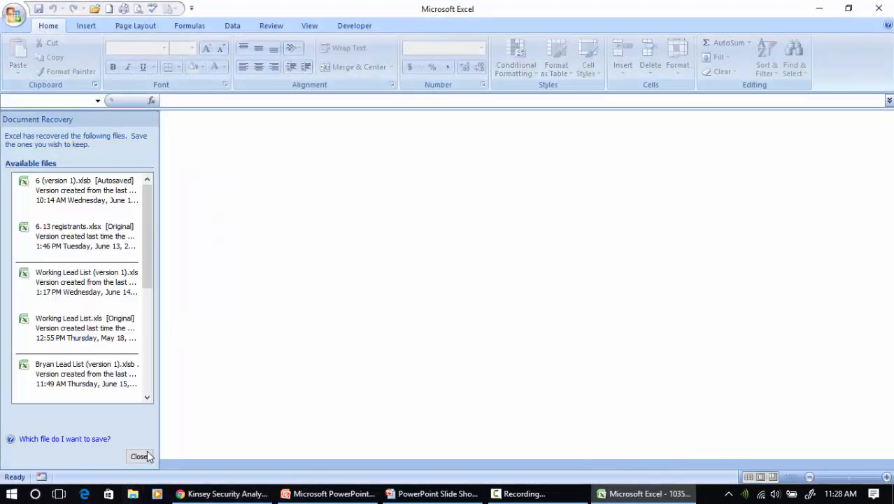
click(146, 456)
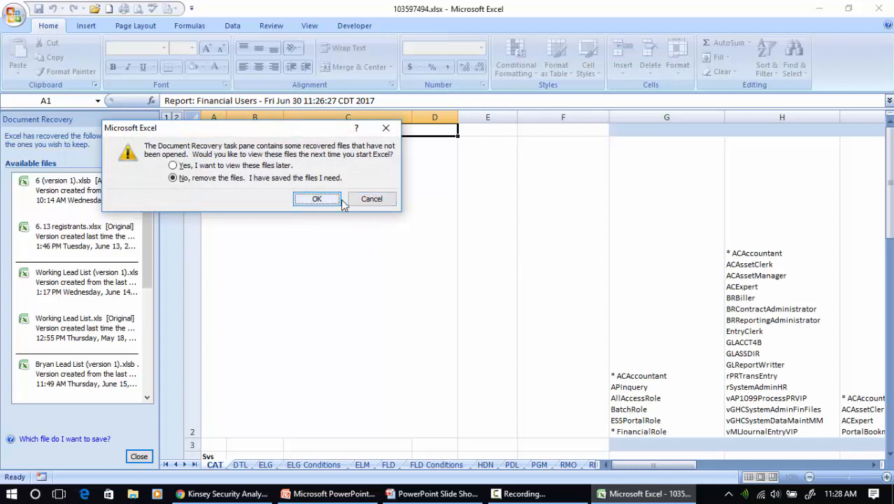
click(311, 199)
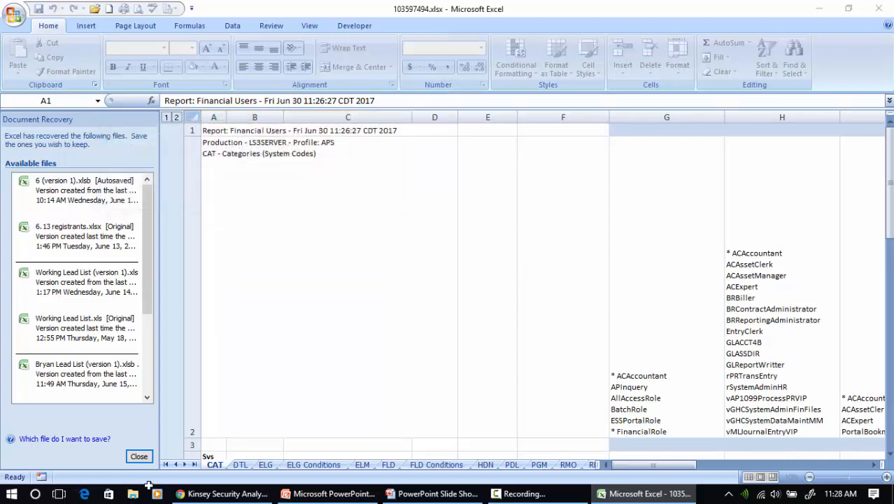
click(138, 456)
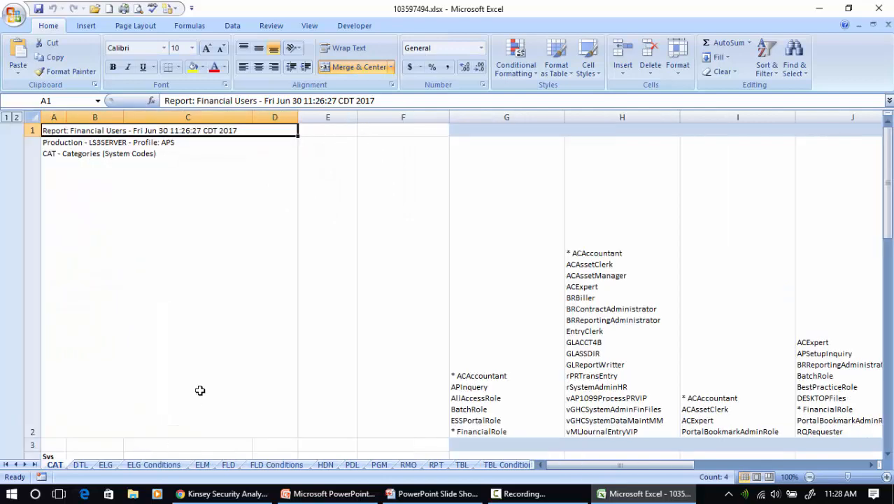
drag(36, 437, 31, 317)
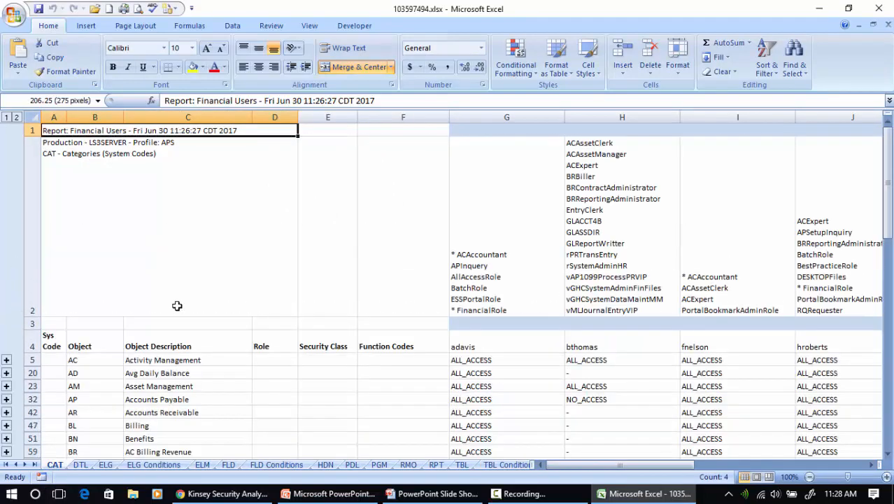
click(582, 343)
click(618, 244)
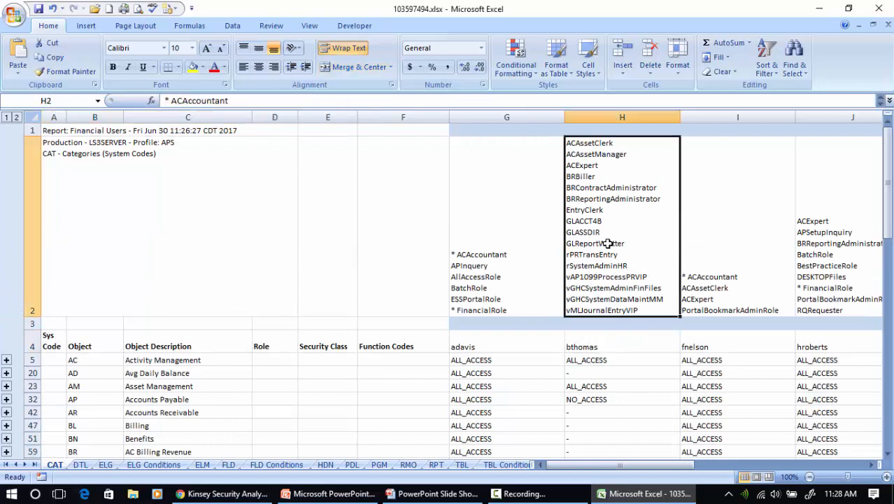
click(509, 243)
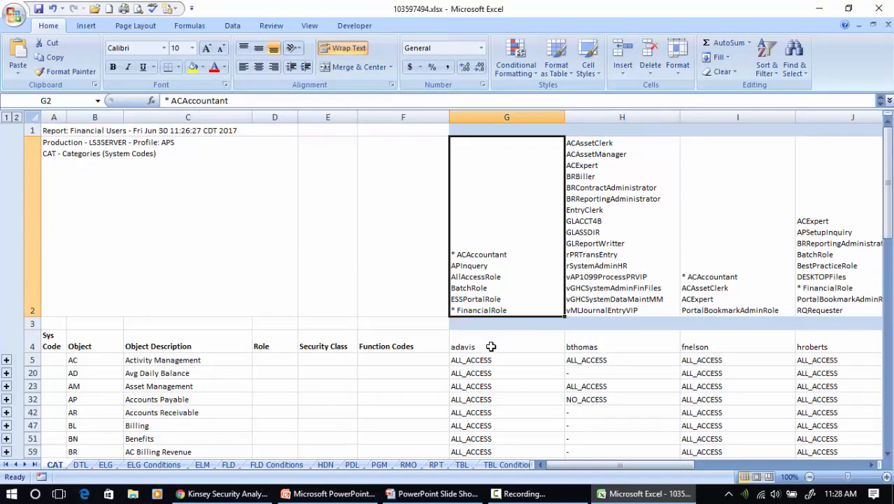
drag(489, 343, 804, 347)
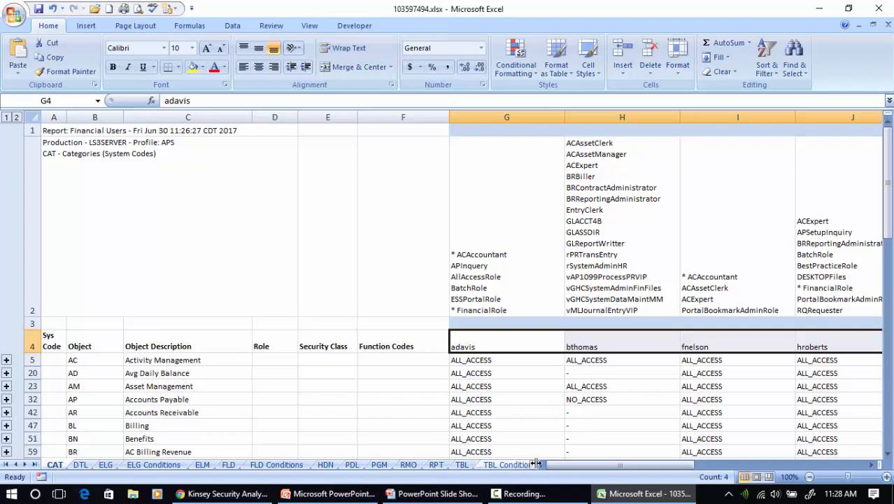
On the TKN sheet, shorten row 2 and select row 5, the first data row
drag(535, 464, 669, 464)
click(581, 464)
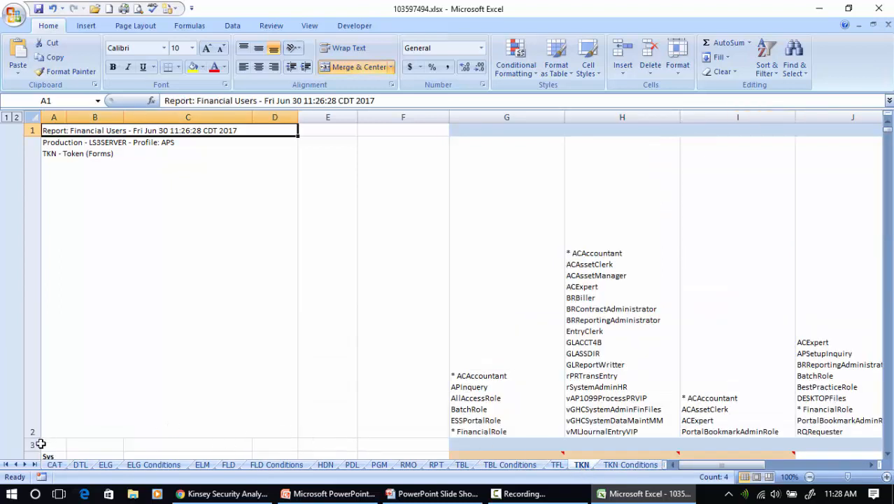
scroll(98, 391, down, 1)
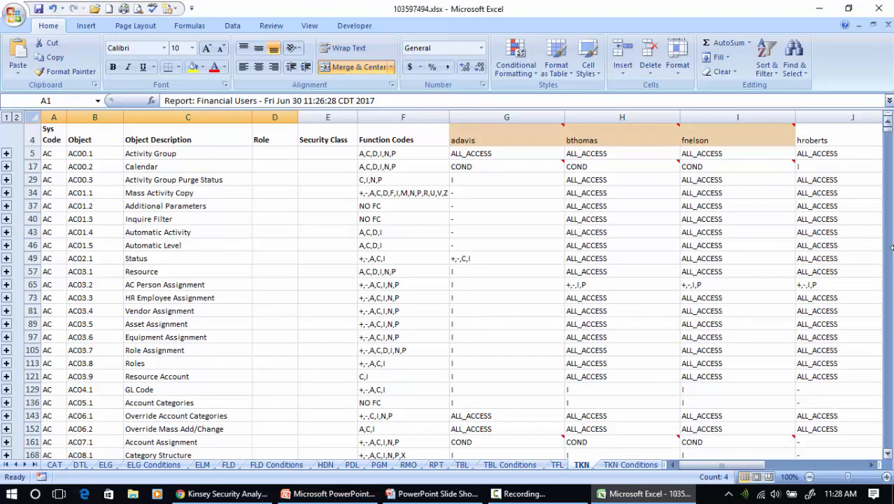
mouse_move(510, 141)
scroll(244, 252, up, 1)
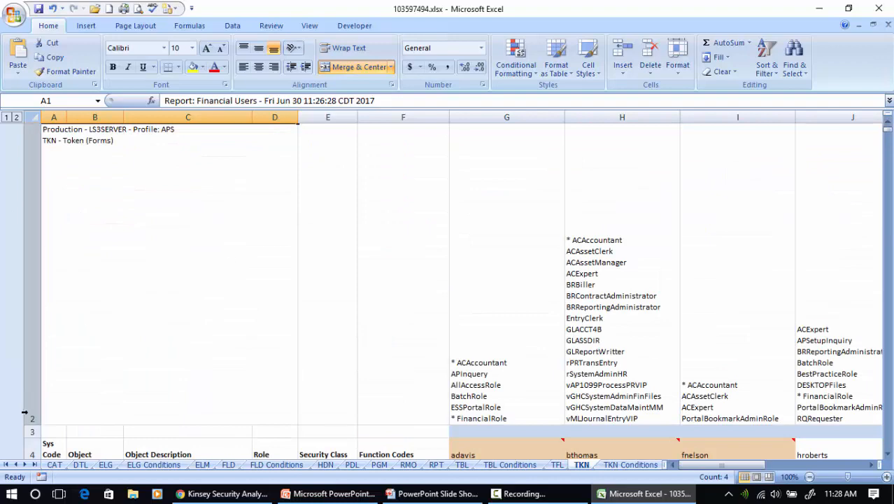
drag(33, 425, 36, 210)
mouse_move(492, 233)
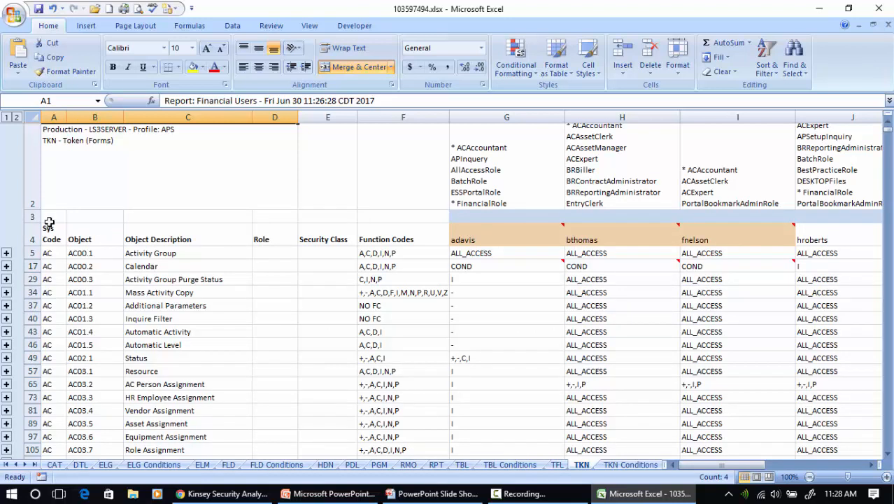
click(32, 252)
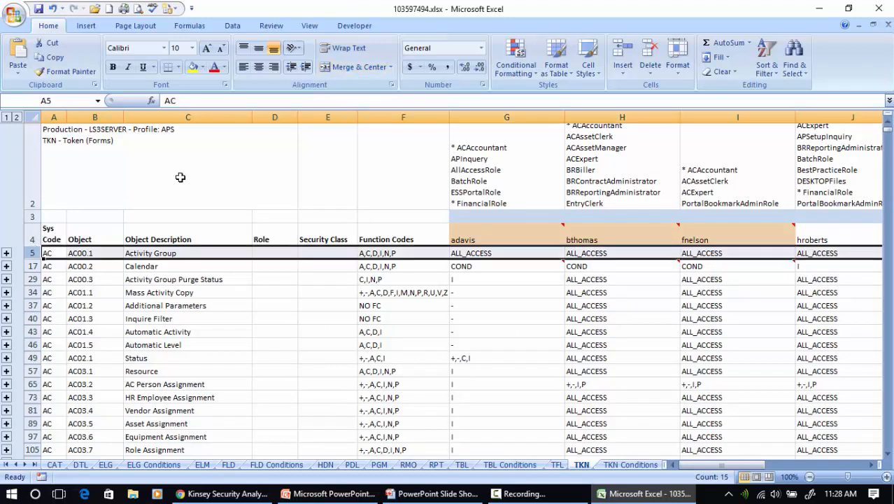
click(312, 26)
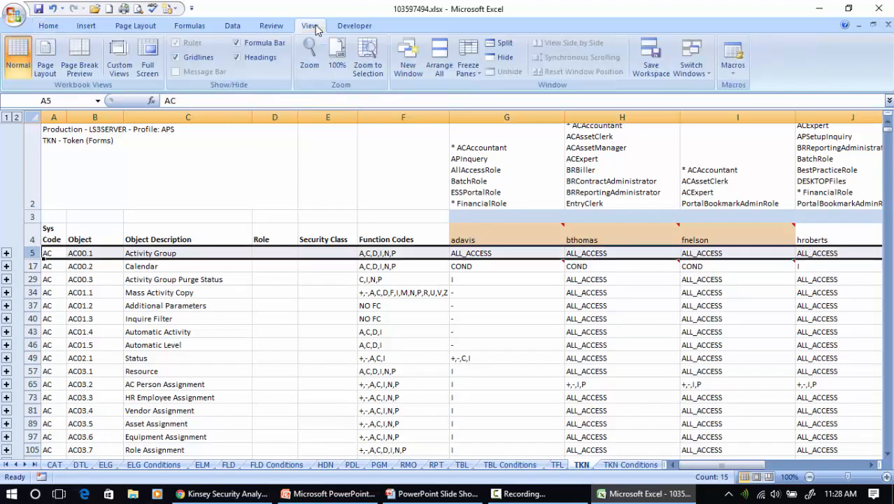
click(467, 64)
Freeze the rows above row 5 and add filters to the row 4 headers
click(502, 105)
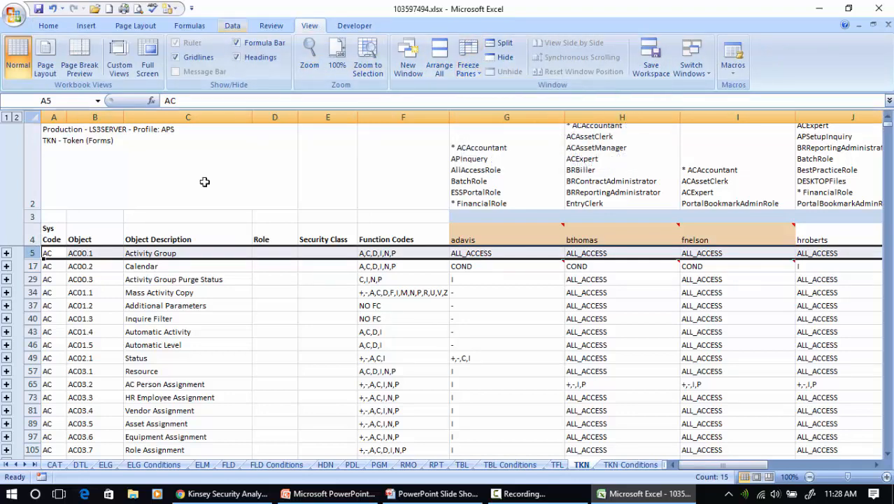
click(32, 239)
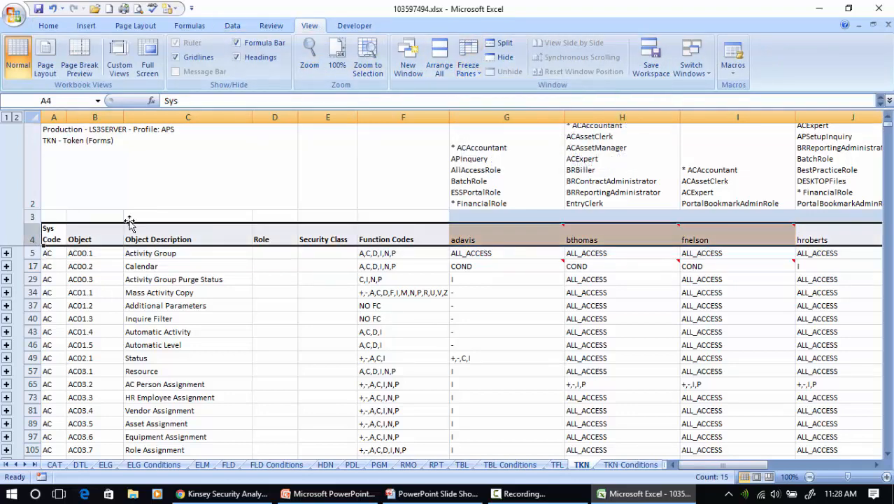
click(232, 26)
click(342, 57)
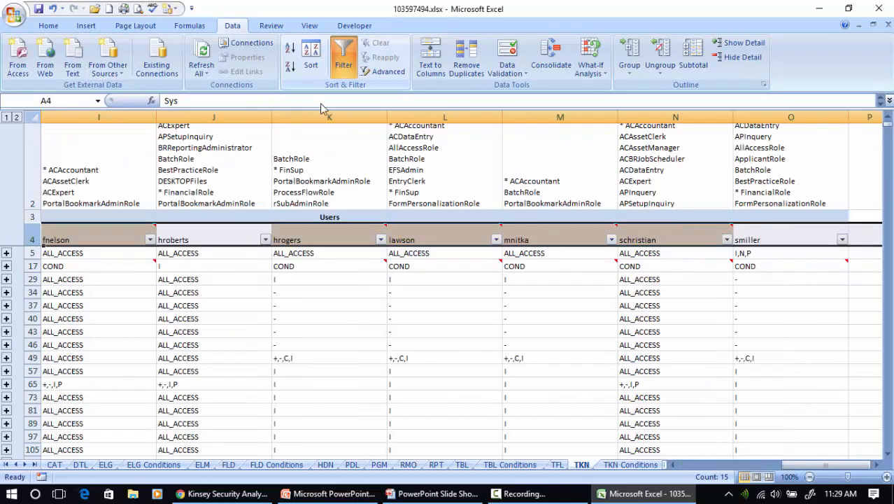
drag(805, 465, 700, 465)
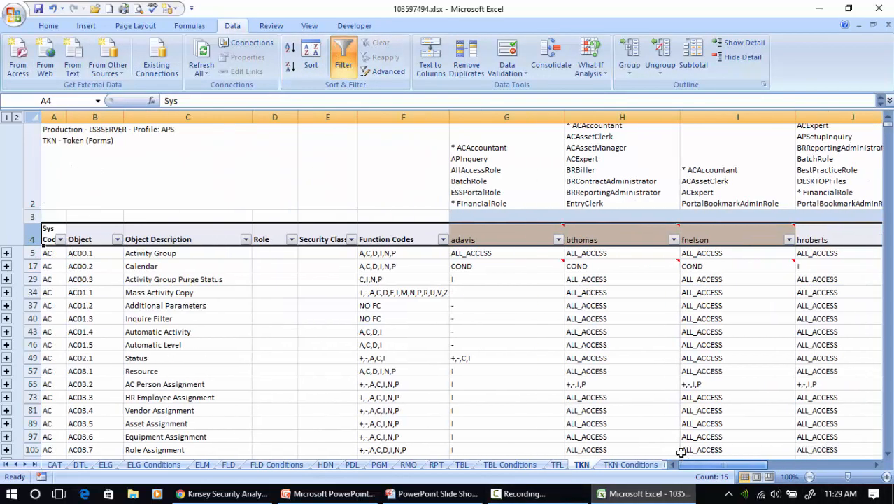
click(61, 239)
click(115, 195)
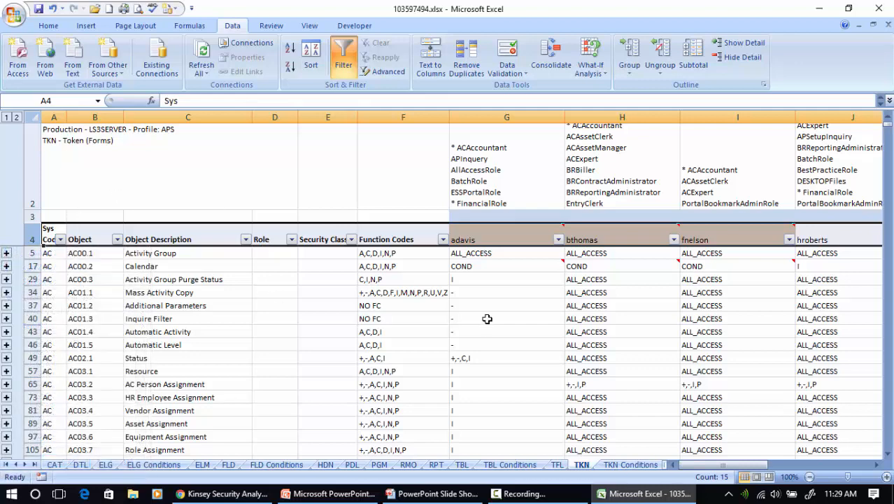
click(483, 260)
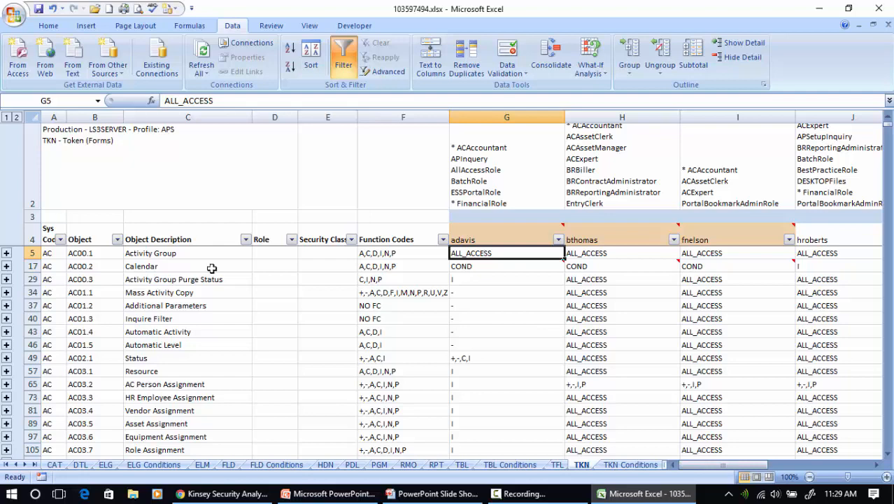
click(6, 253)
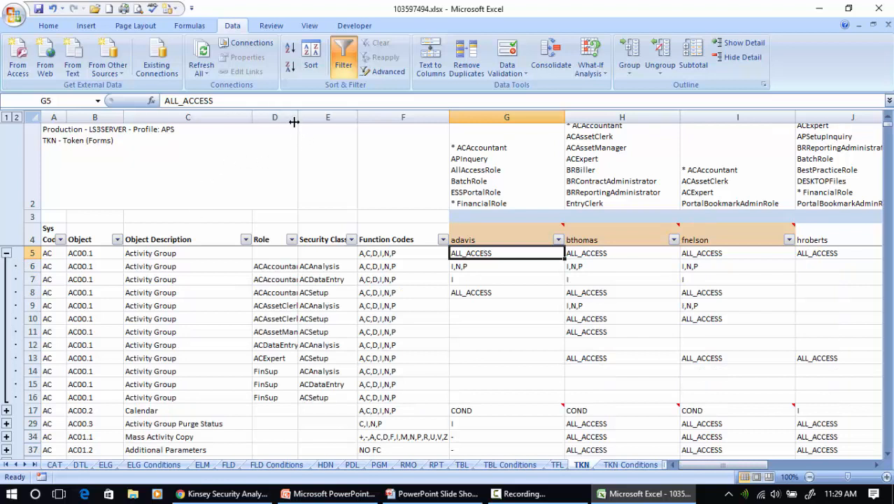
drag(294, 121, 320, 122)
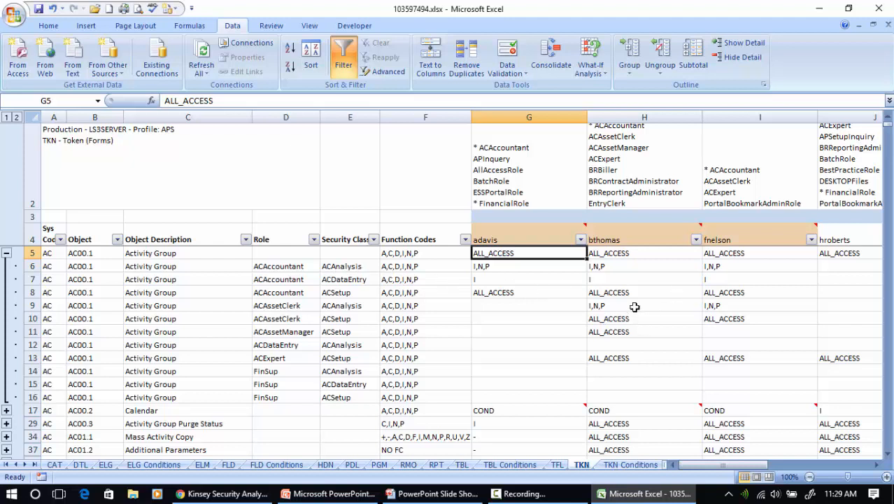
drag(606, 267, 601, 358)
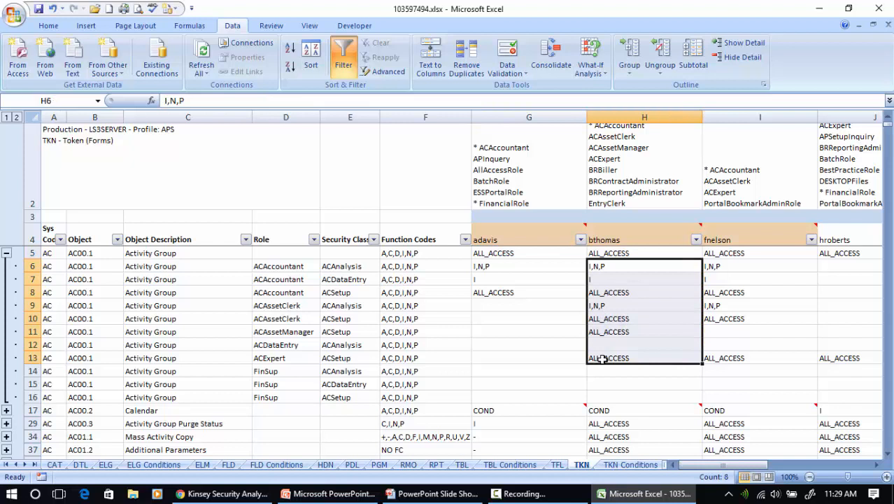
click(498, 300)
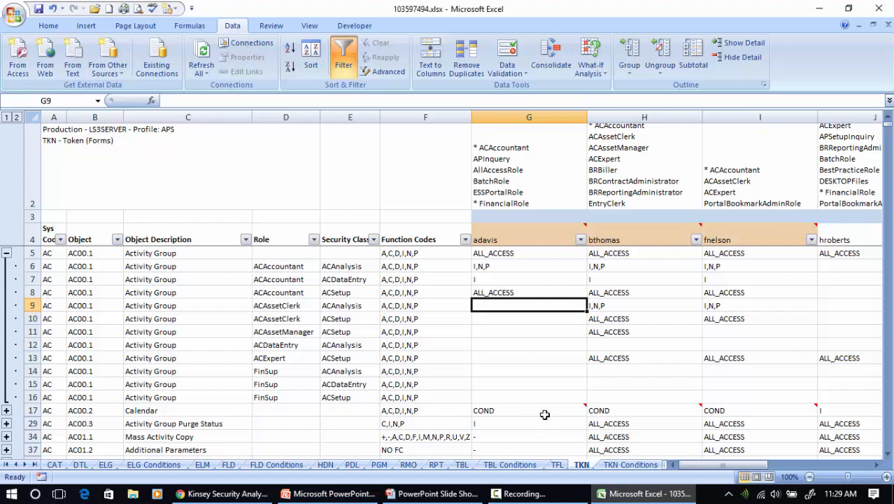
mouse_move(550, 411)
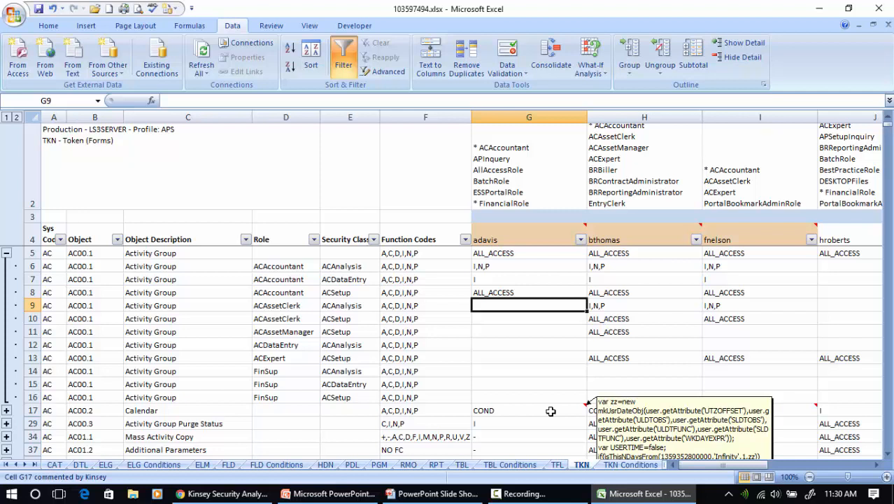
click(625, 466)
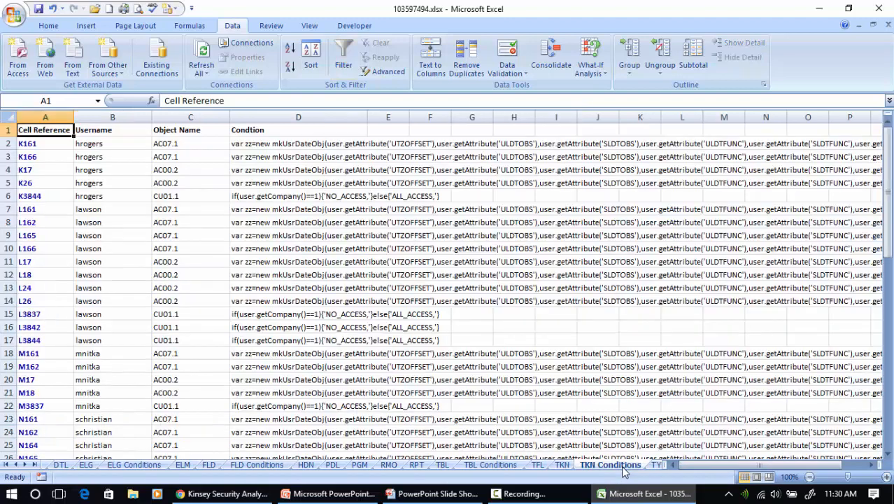
click(562, 464)
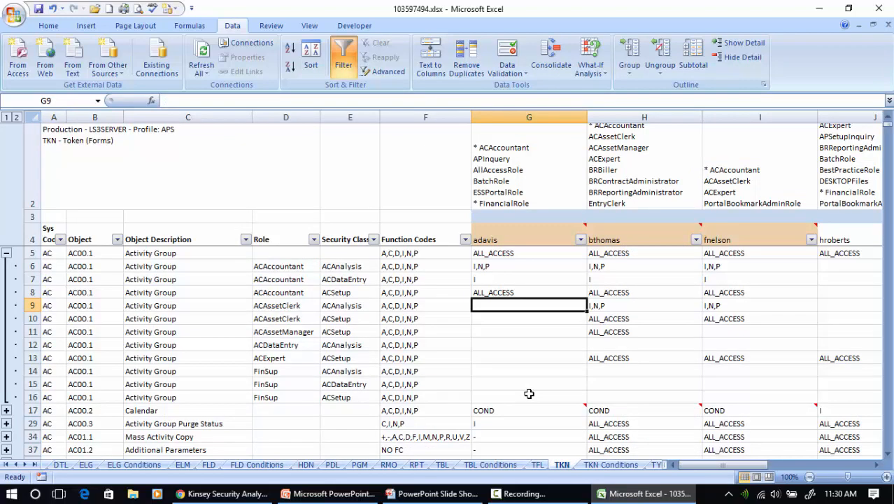
scroll(516, 299, down, 1)
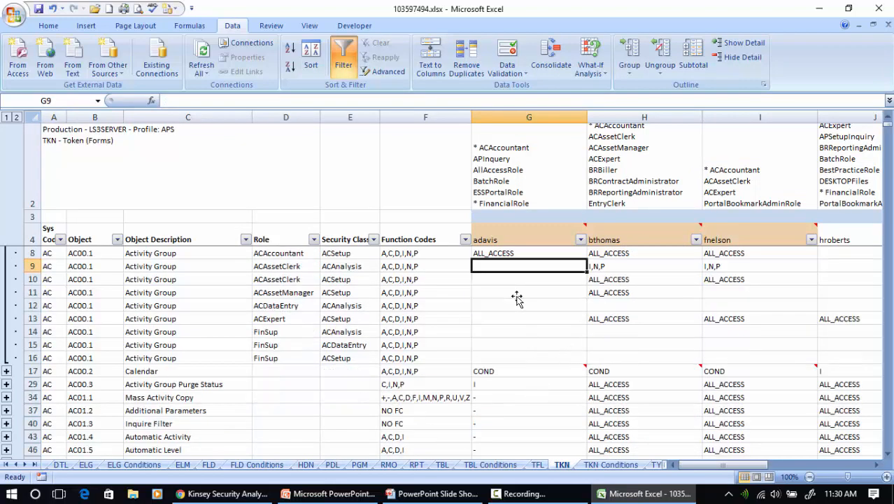
scroll(516, 298, down, 5)
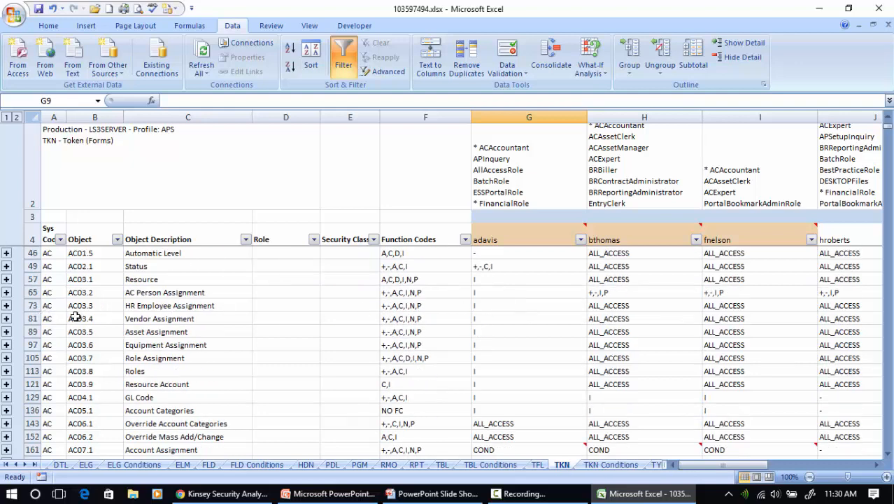
Filter the Sys Code column to show only HR rows
click(61, 241)
click(40, 342)
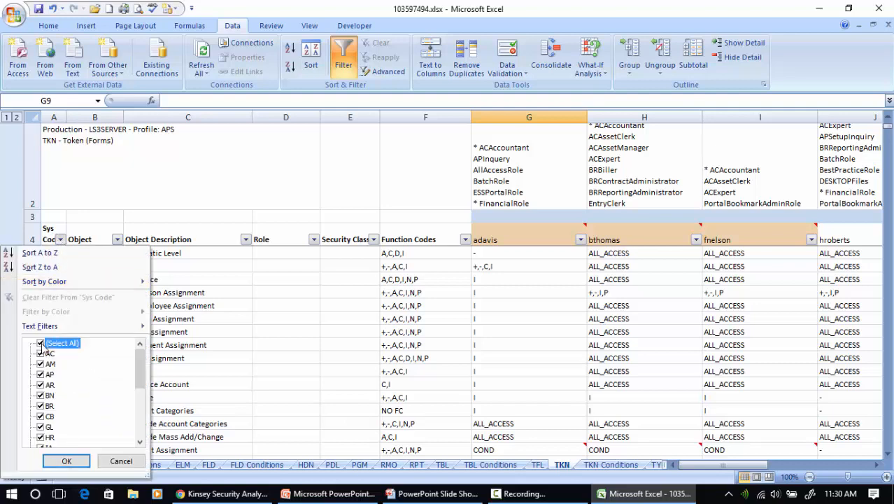
click(41, 437)
click(67, 460)
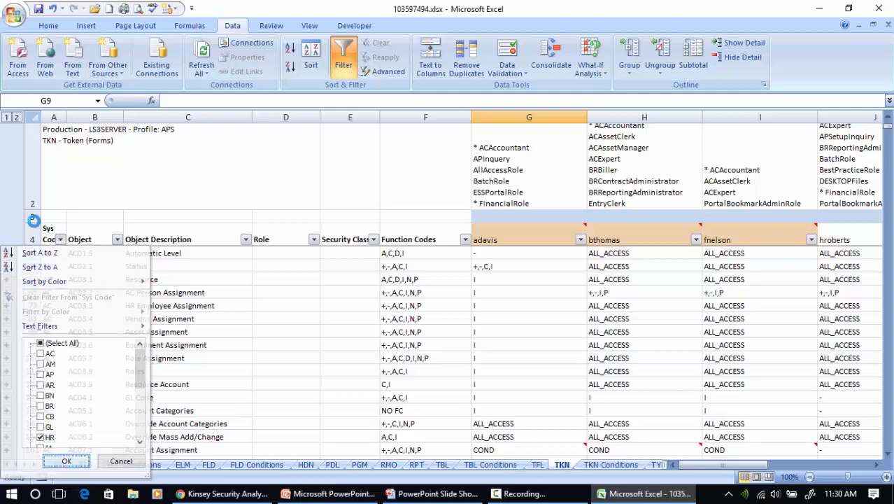
Select the HR11.1 Employee row and scroll across the user access columns
click(7, 117)
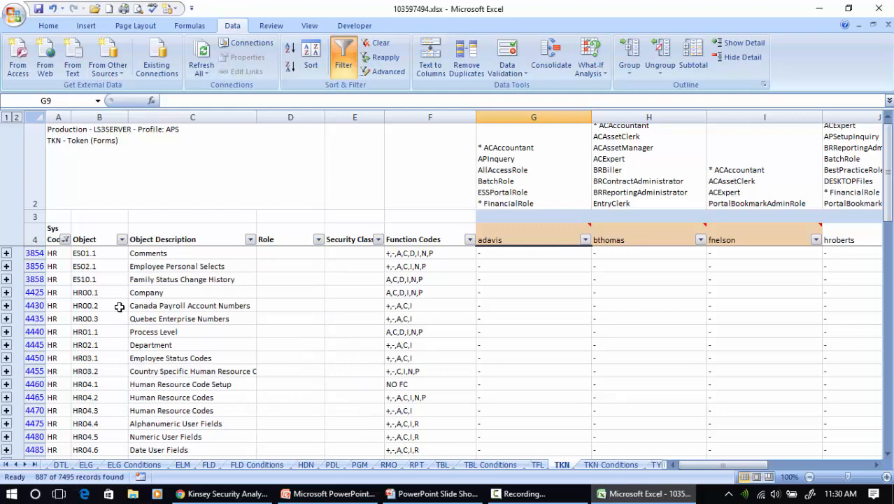
click(95, 343)
scroll(98, 357, down, 1)
scroll(98, 357, down, 5)
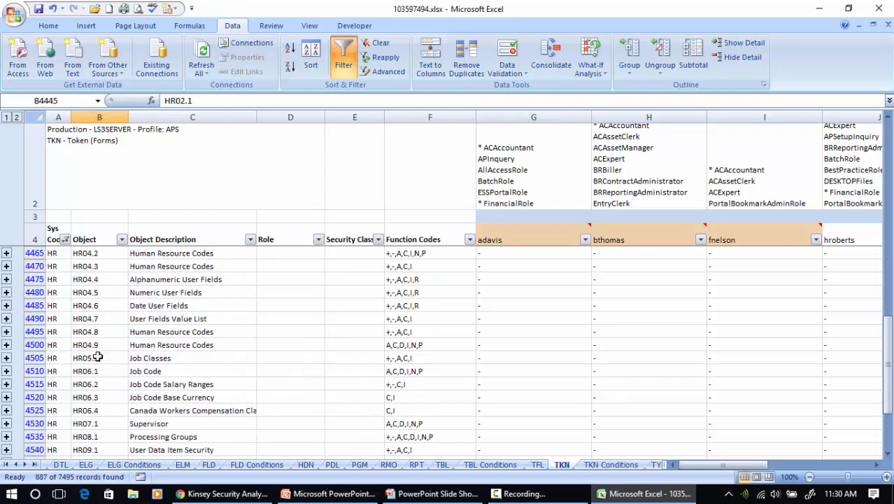
scroll(97, 357, down, 2)
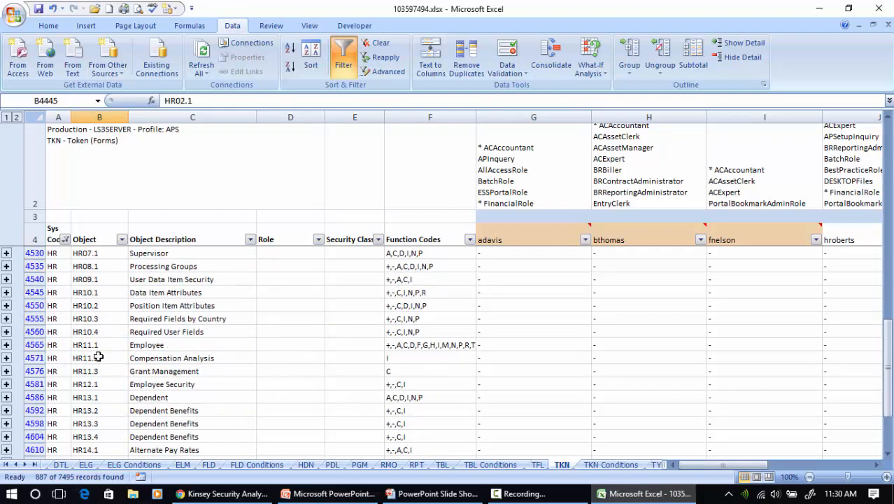
click(33, 345)
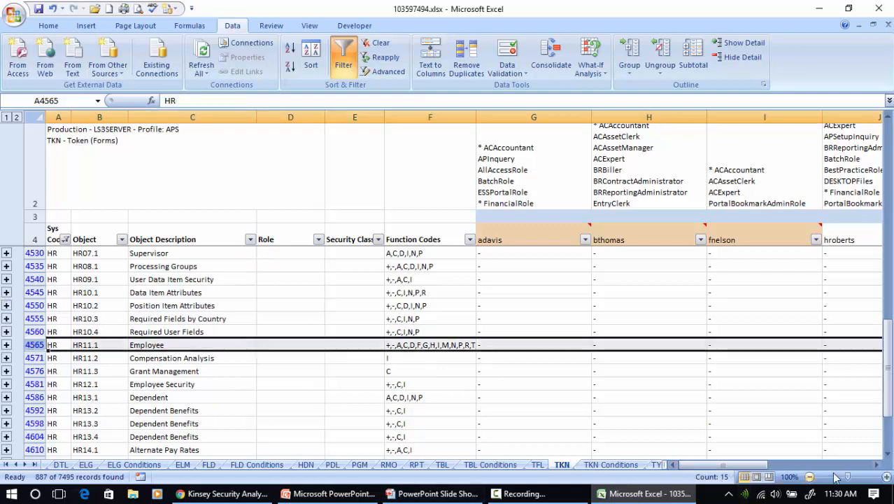
click(875, 464)
click(875, 464)
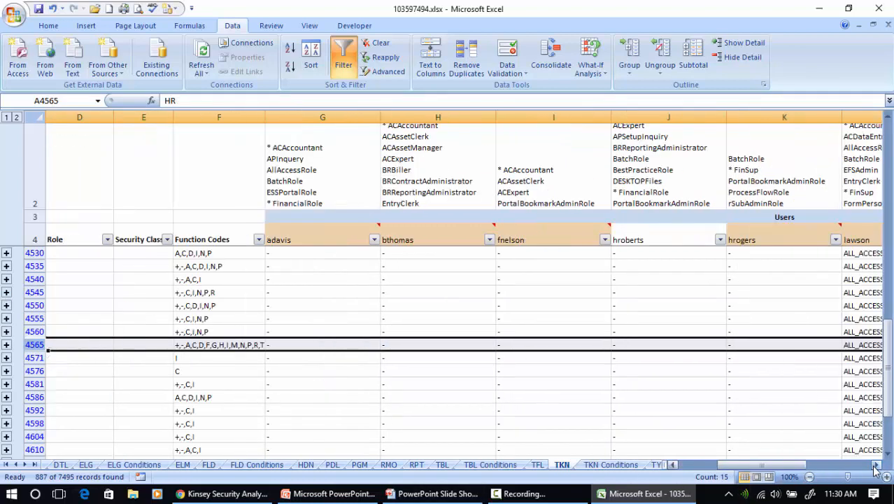
click(875, 464)
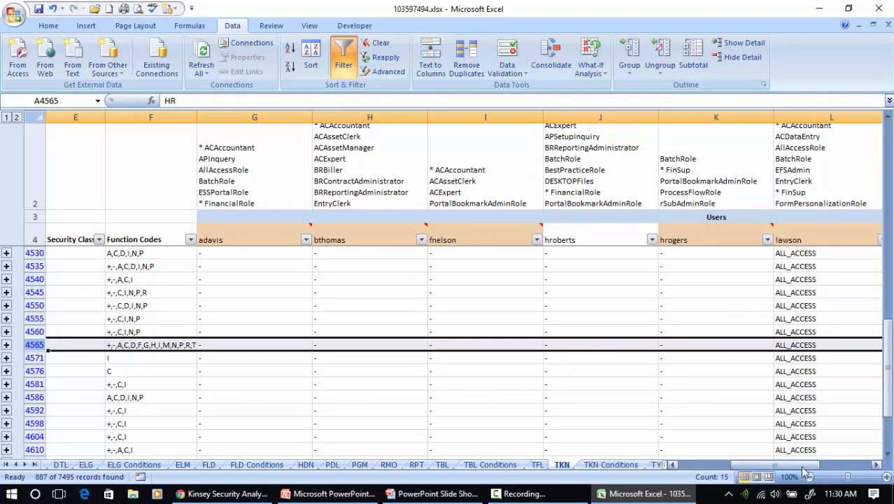
drag(776, 464, 685, 444)
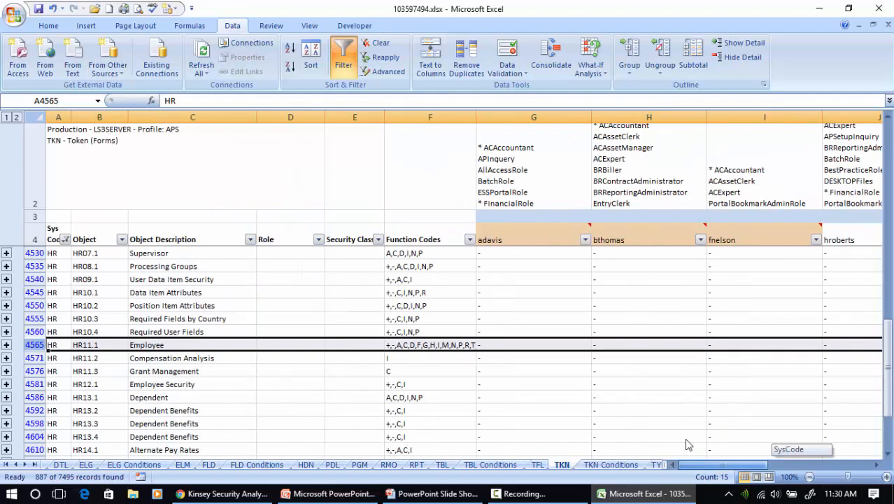
Expand HR11.1 Employee into its five role rows, review HRClerical access, then show the PGM sheet
click(6, 344)
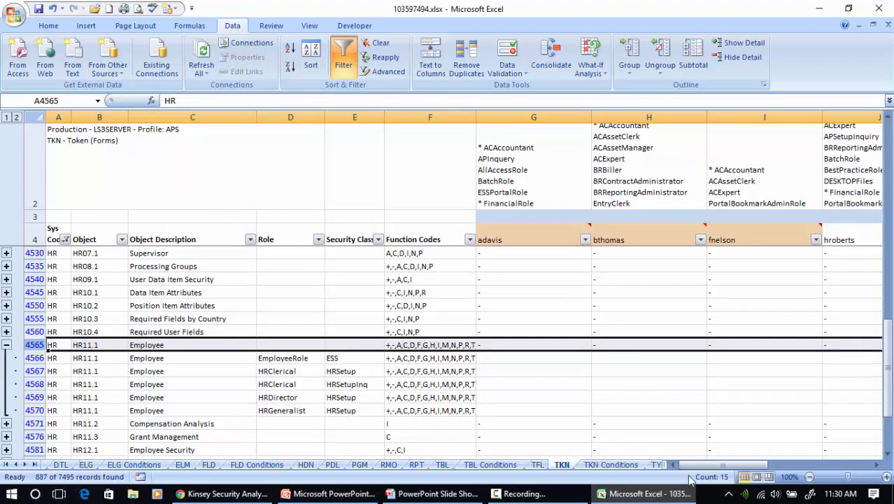
drag(742, 466, 811, 474)
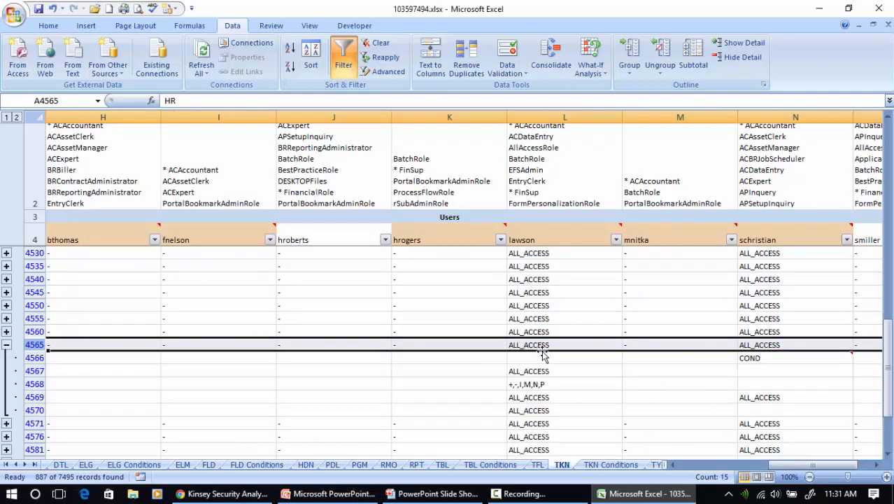
mouse_move(540, 350)
mouse_down()
mouse_move(537, 377)
mouse_move(539, 350)
mouse_up()
click(542, 384)
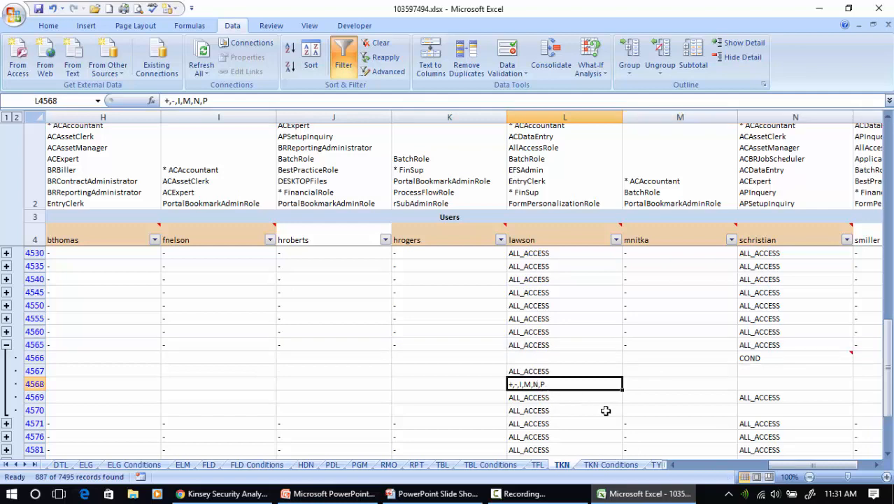
click(685, 468)
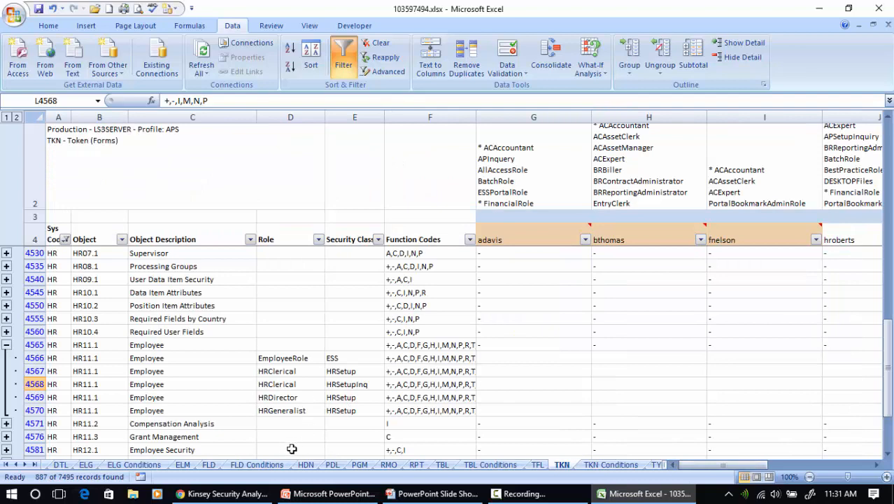
click(360, 466)
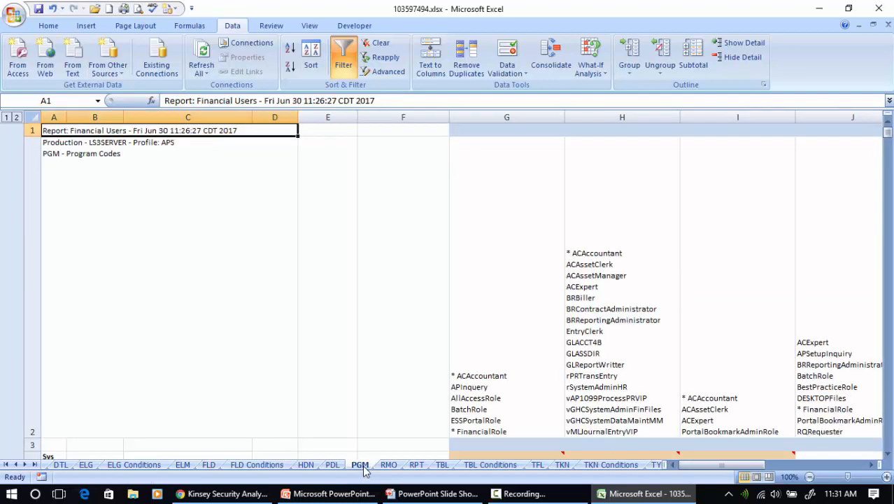
Shorten row 2's tall role list on the TBL sheet, then return to Security Analyzer
click(442, 465)
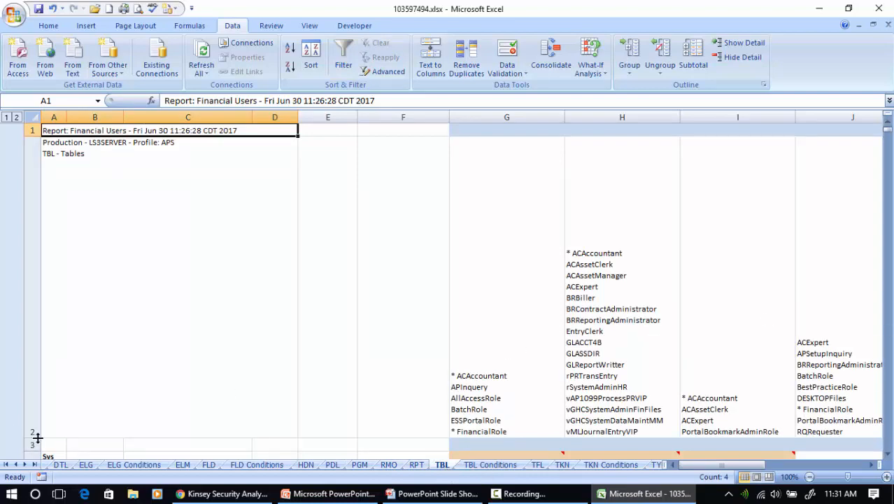
drag(35, 439, 28, 225)
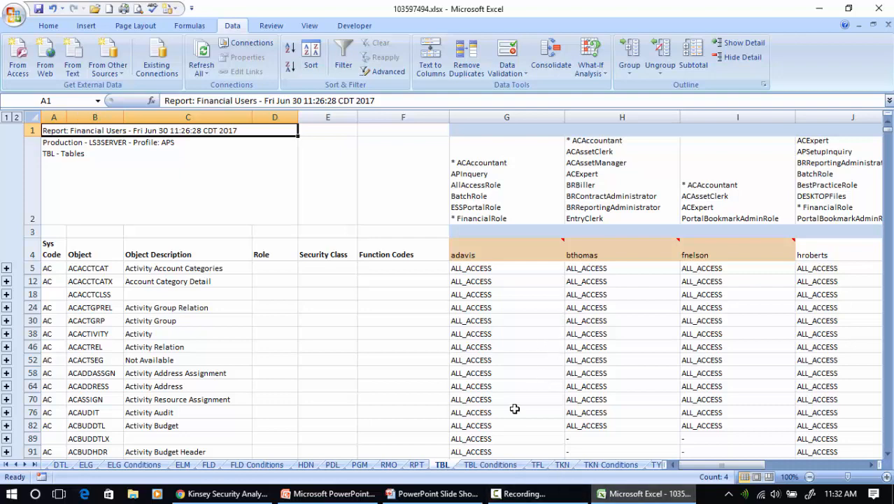
click(231, 494)
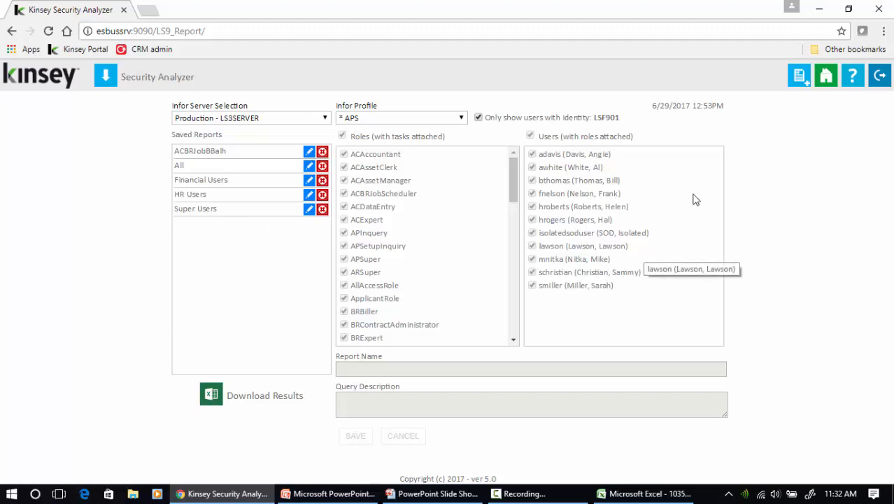
Go from Security Analyzer to the Kinsey Portal's LS Reporting section with its LS9 Security Changes chart
click(825, 76)
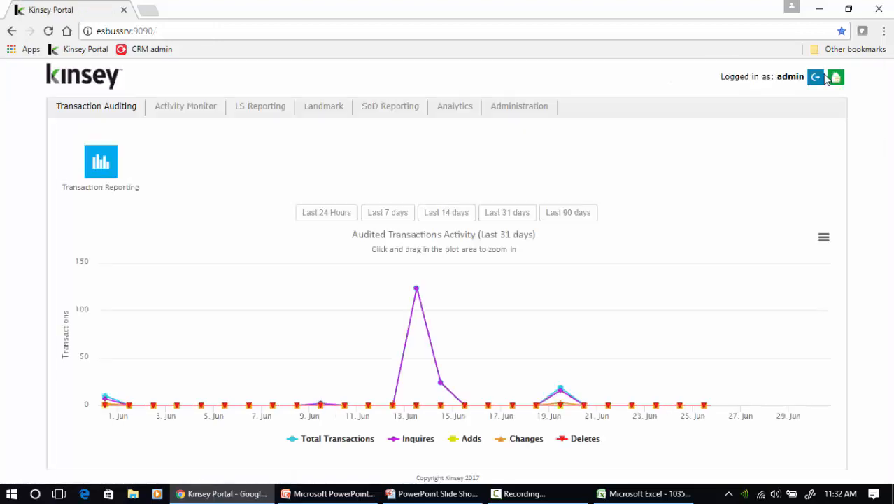
click(265, 115)
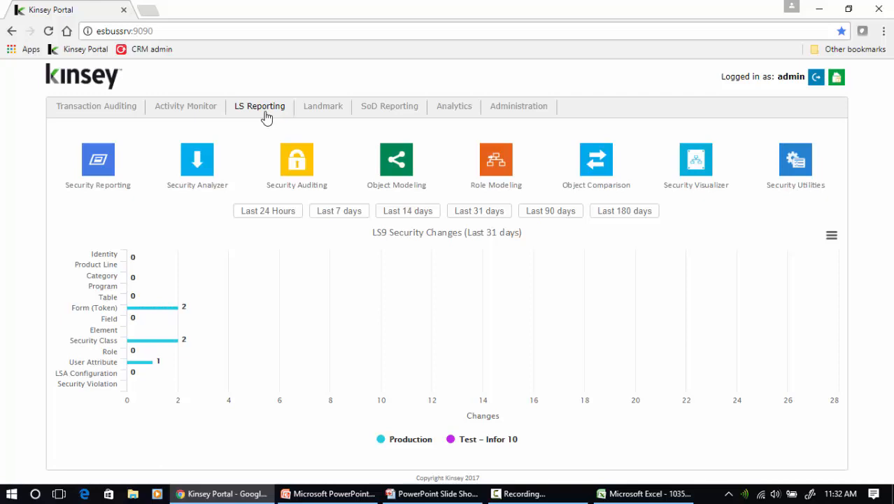
click(148, 10)
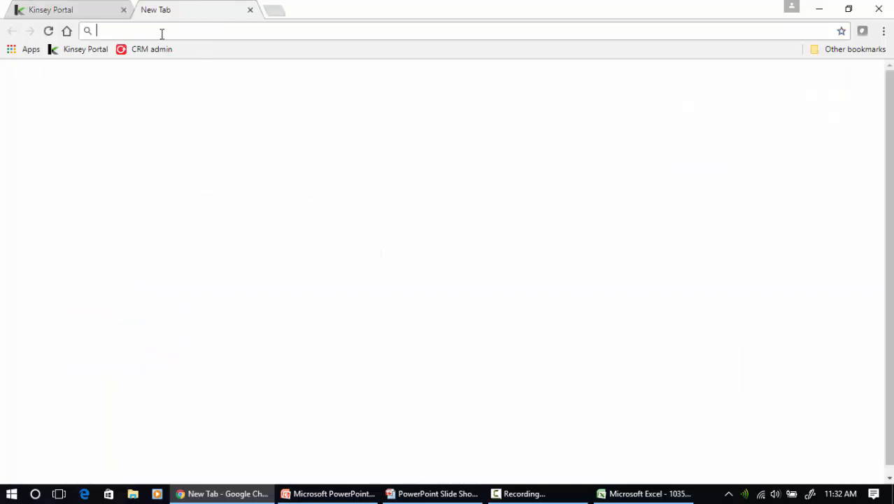
text(www.kins)
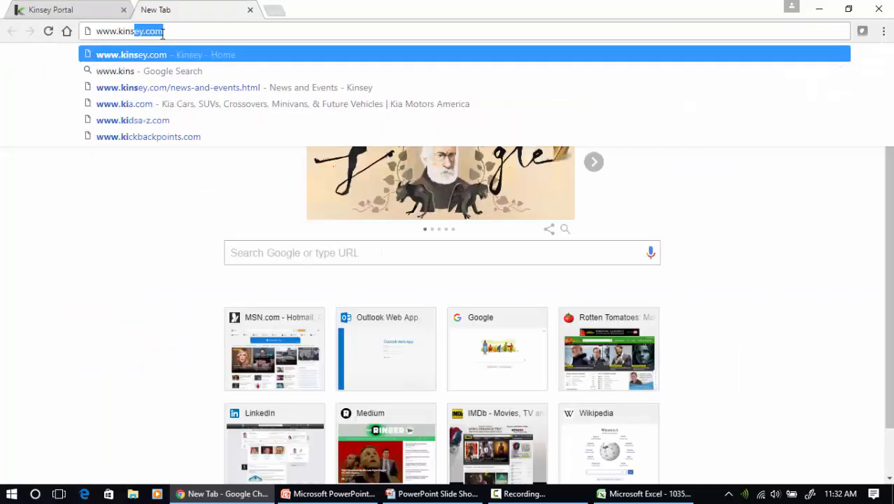
text(ey.com)
key(Return)
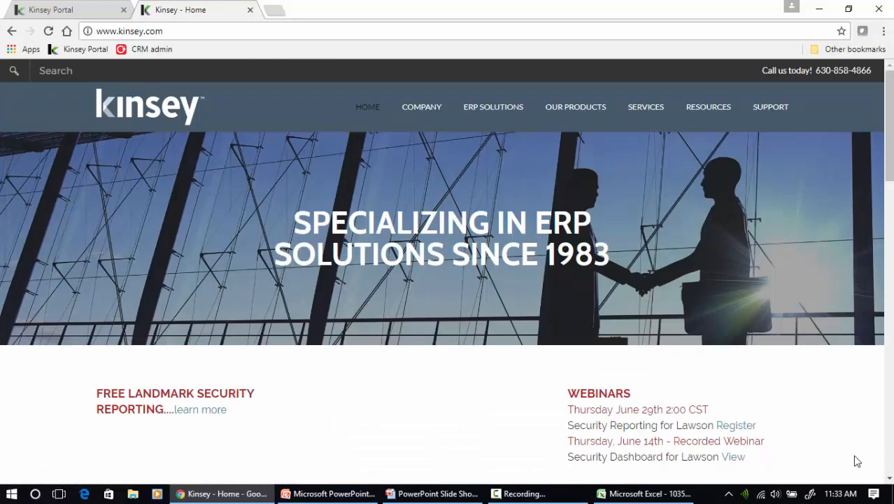
scroll(884, 475, down, 2)
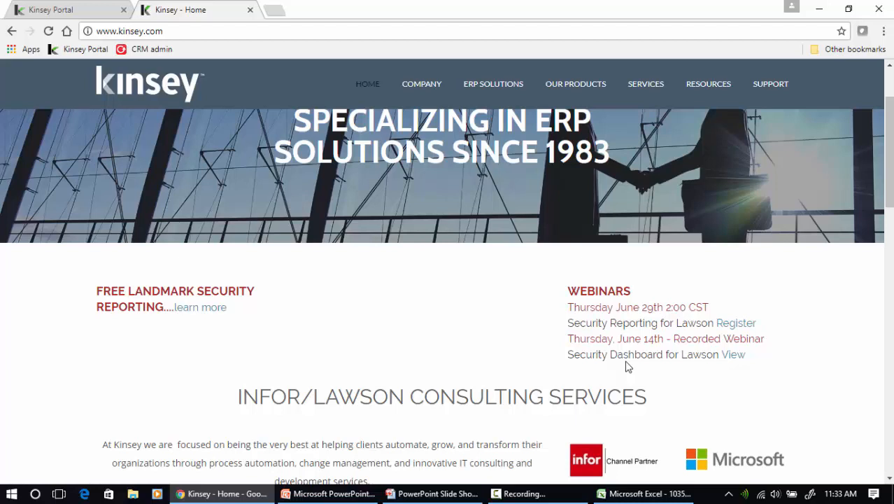
click(73, 10)
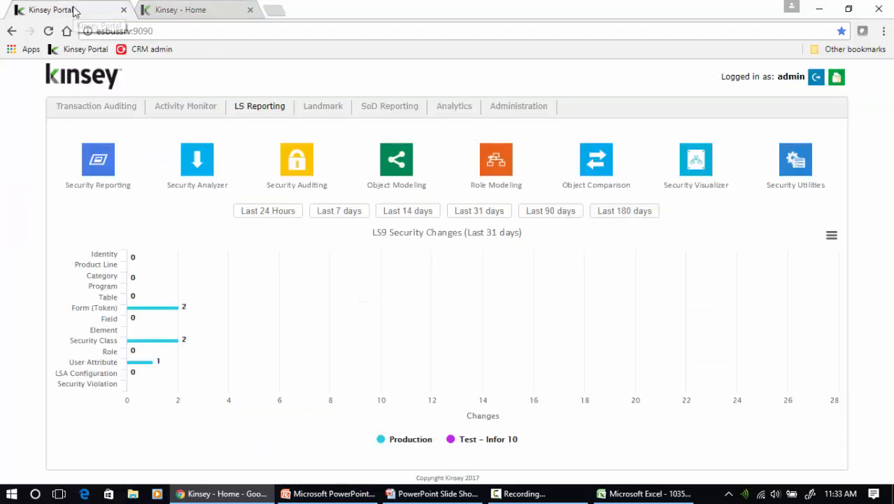